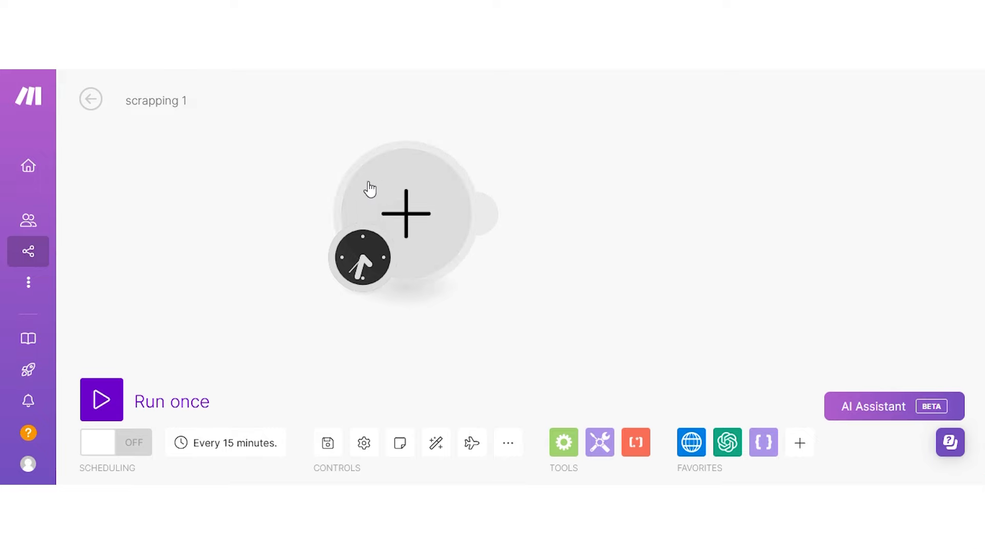
Add an HTTP 'Make a request' action as the scenario's first module.
left_click(396, 192)
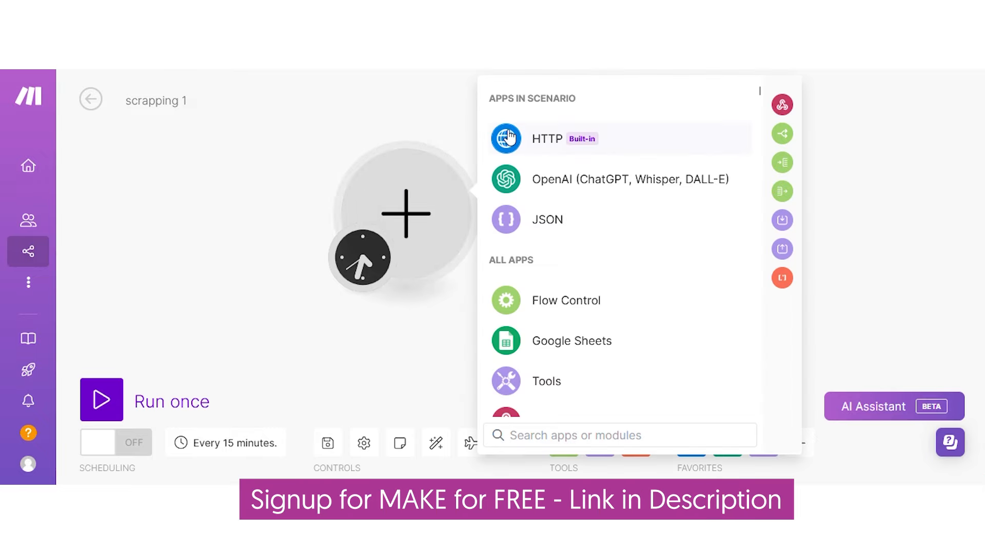
left_click(537, 138)
scroll(587, 251, "down", 5)
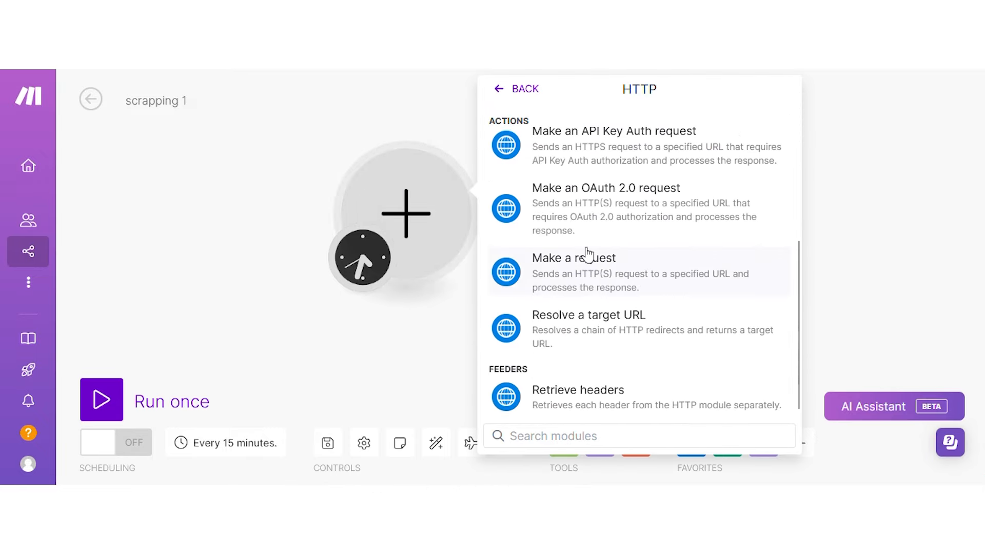
left_click(626, 278)
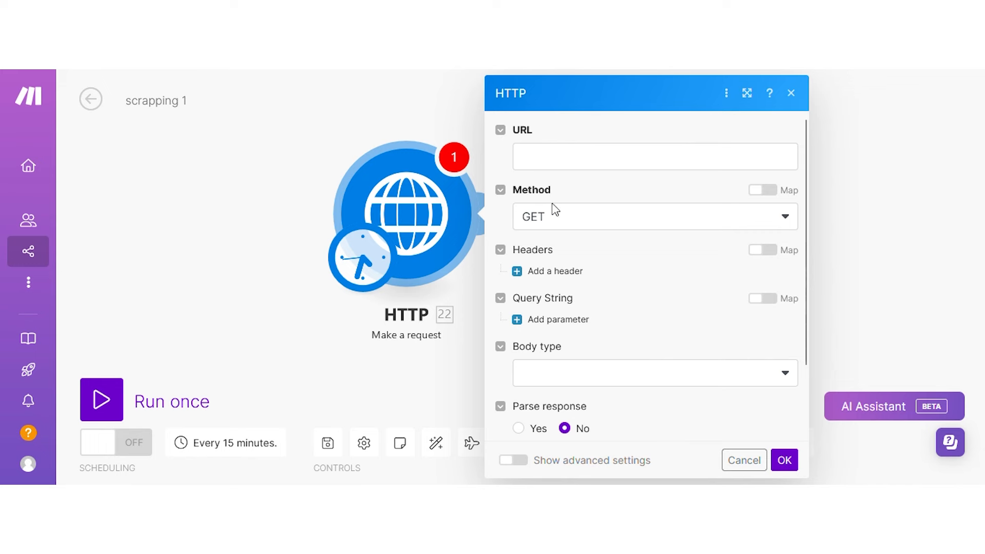
left_click(546, 218)
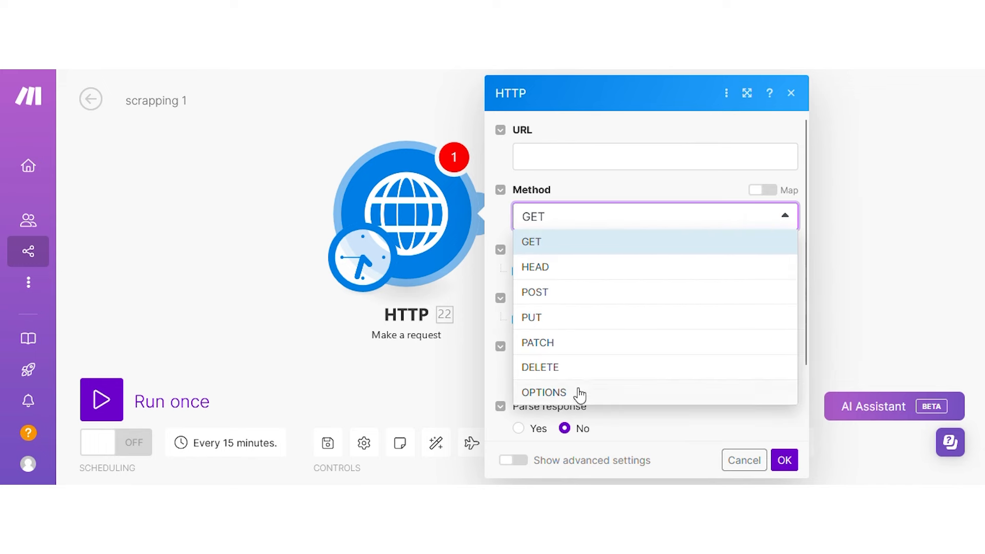
left_click(534, 196)
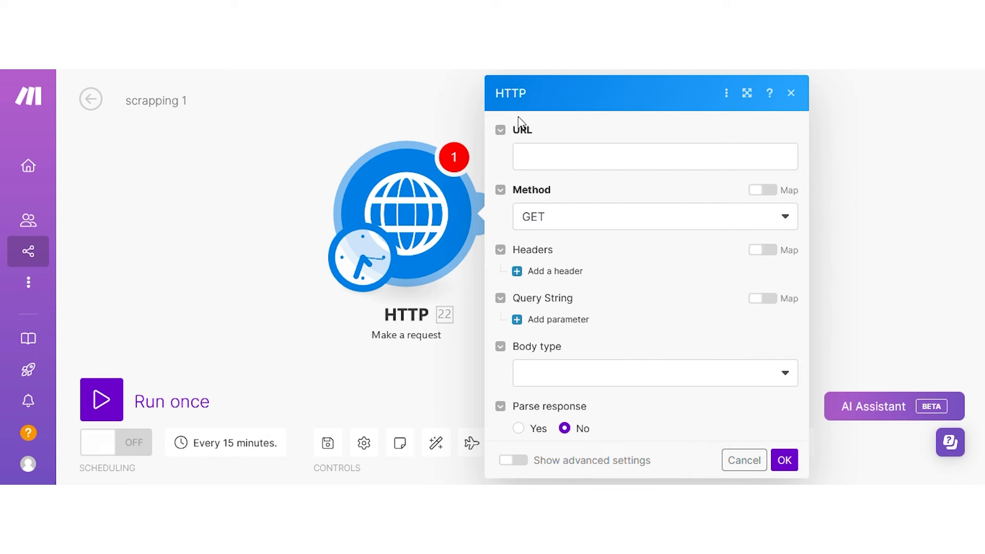
left_click(536, 158)
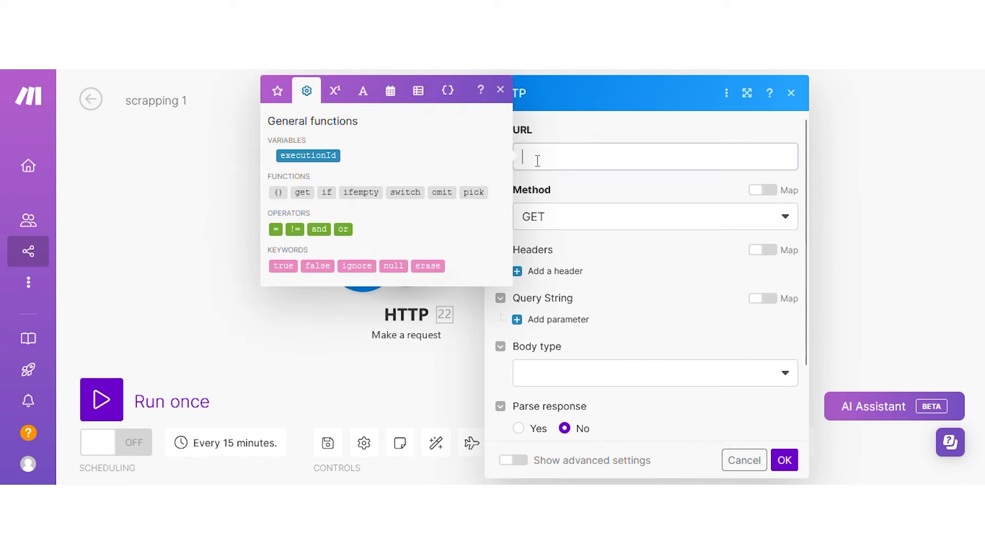
type("https://www.msquare.pro/")
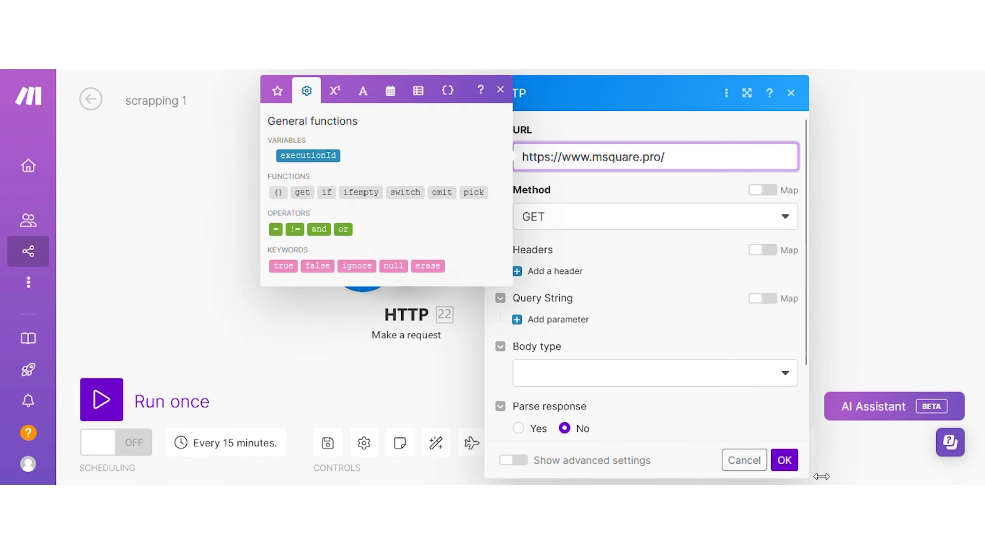
left_click(784, 460)
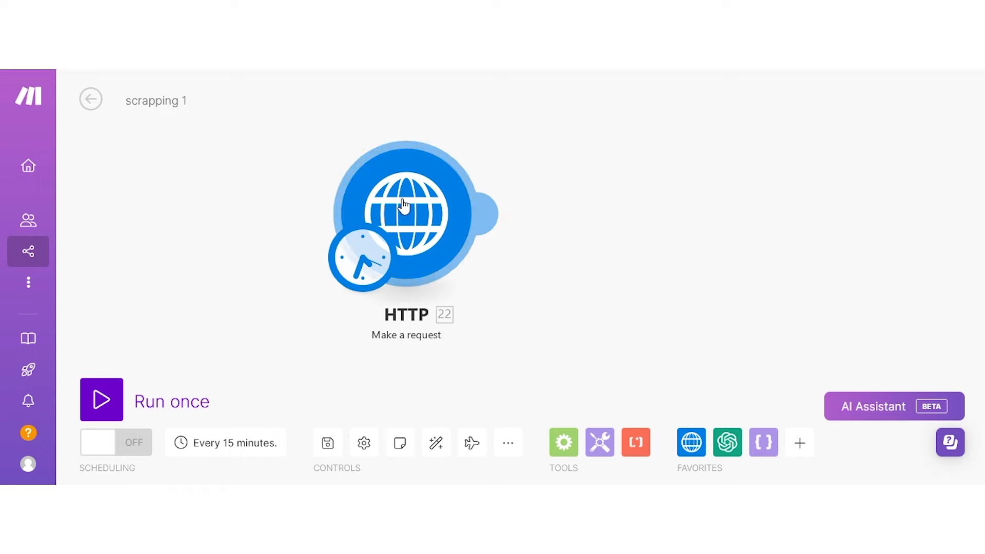
Run only the HTTP module and check its status 200 response with the HTML data.
right_click(409, 199)
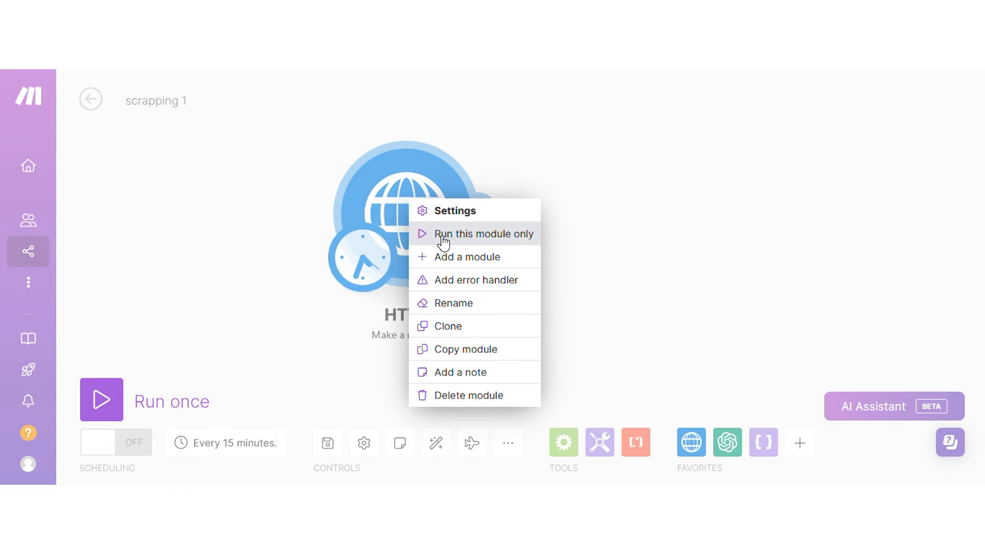
left_click(442, 235)
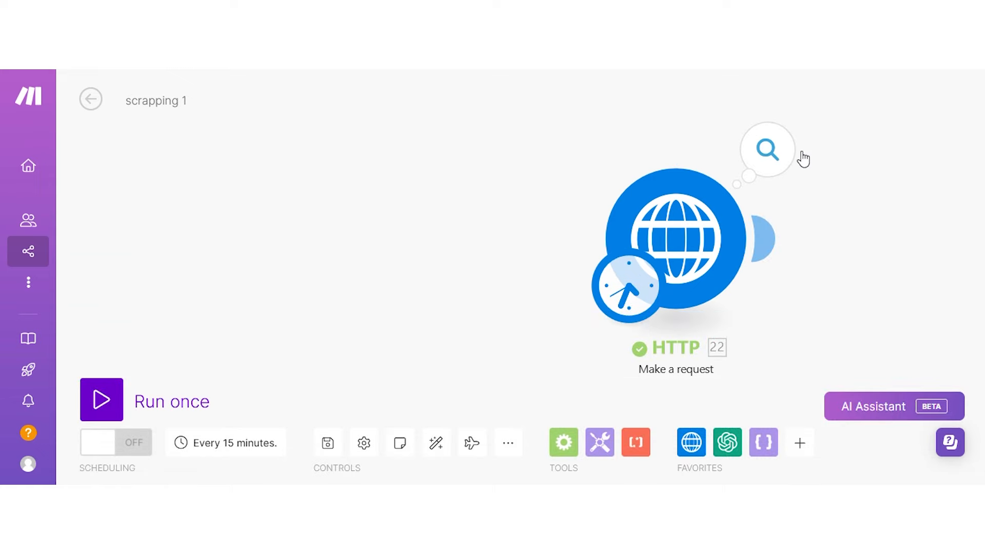
left_click(789, 156)
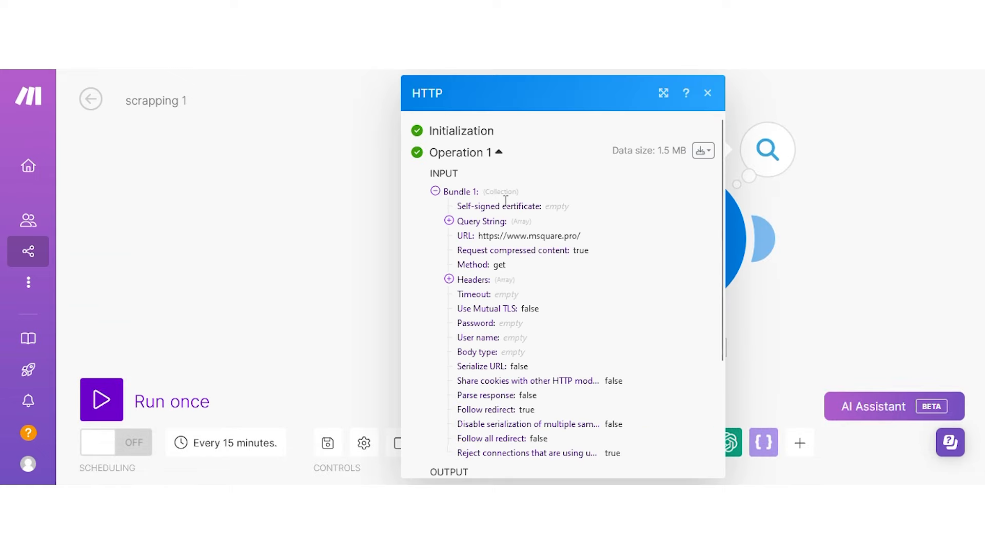
scroll(505, 200, "down", 3)
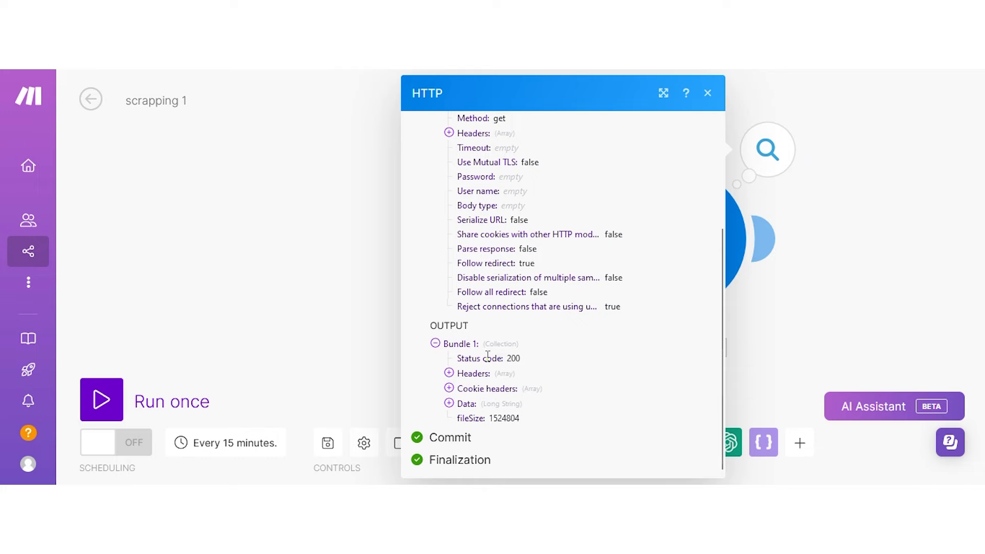
left_click(476, 410)
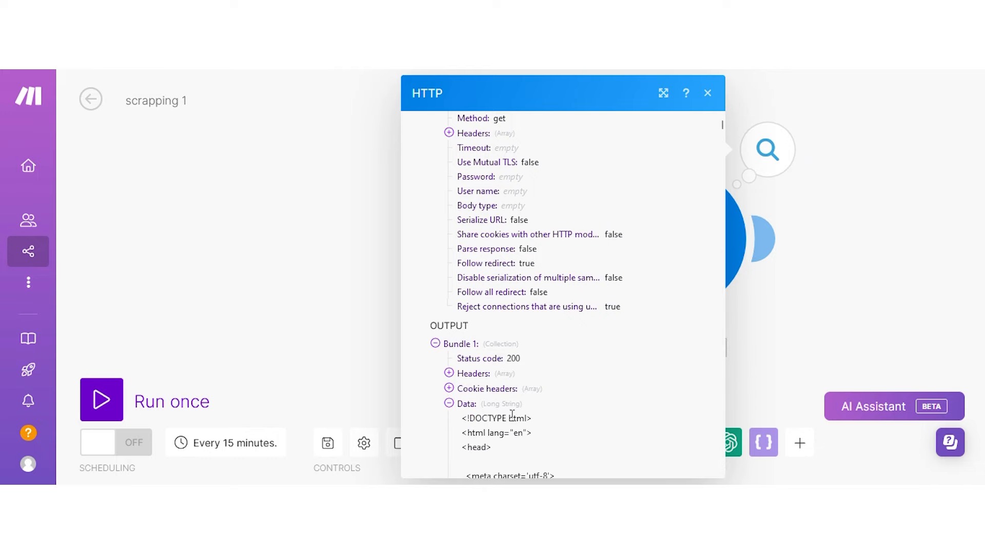
scroll(492, 410, "down", 10)
scroll(496, 409, "down", 4)
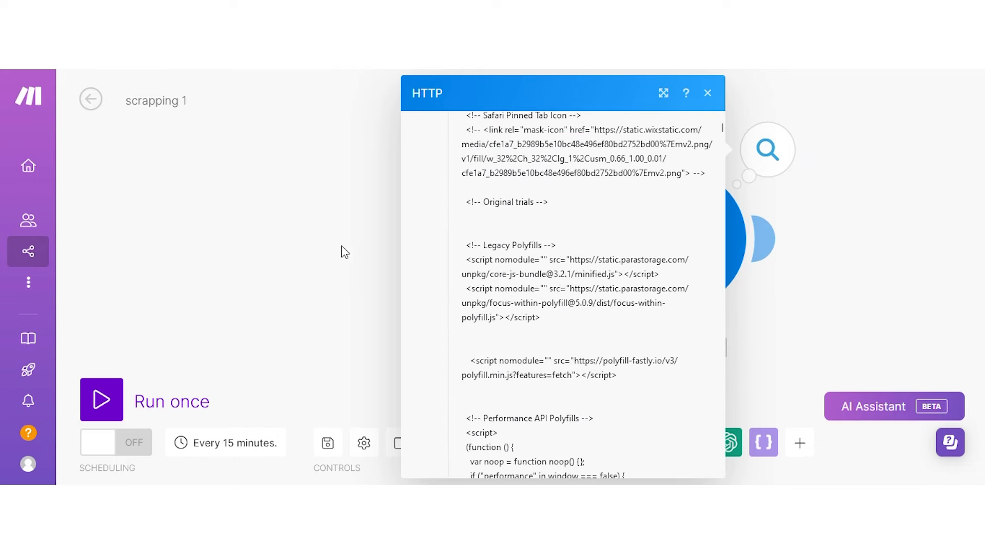
left_click(314, 252)
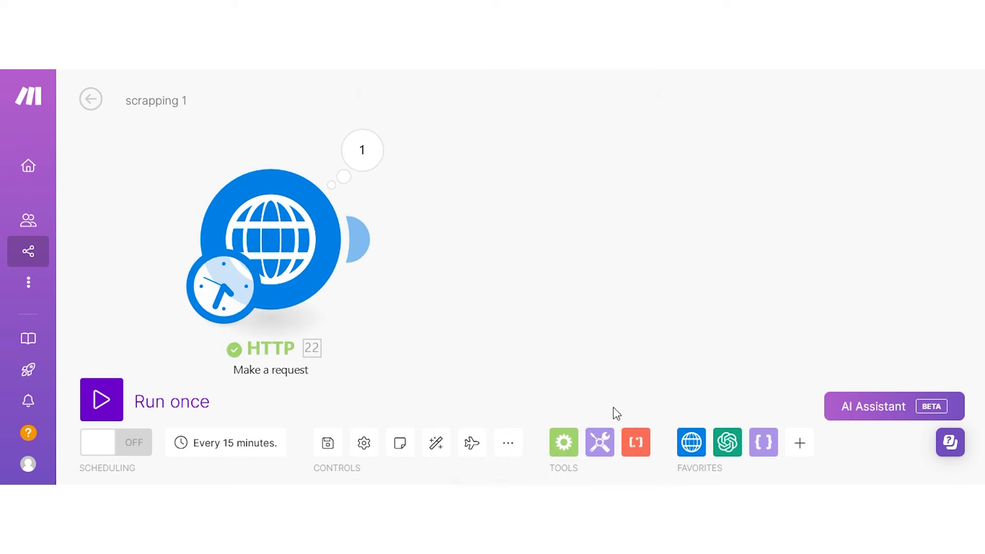
Add a Text parser 'HTML to text' module connected after the HTTP module.
left_click(635, 437)
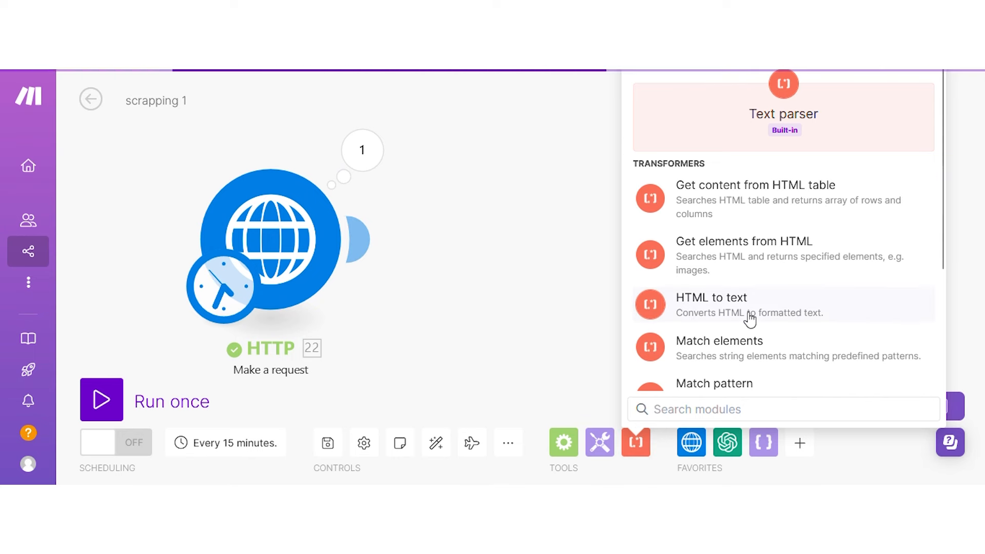
left_click(714, 314)
left_click_drag(615, 297, 351, 229)
left_click_drag(734, 320, 627, 244)
Map the HTTP response Data into the parser's HTML field, save, and run the scenario once.
left_click(626, 244)
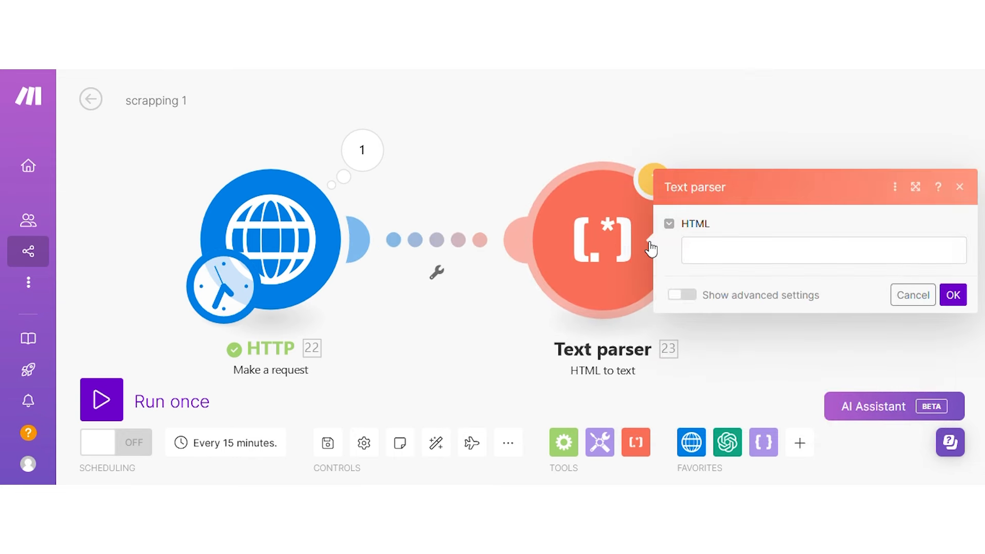
left_click(698, 249)
left_click(466, 312)
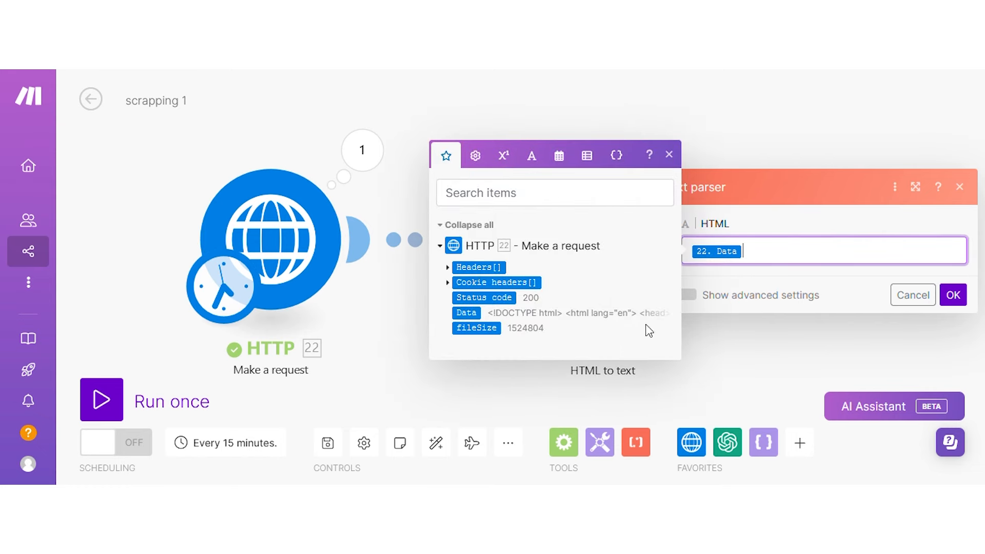
left_click(955, 298)
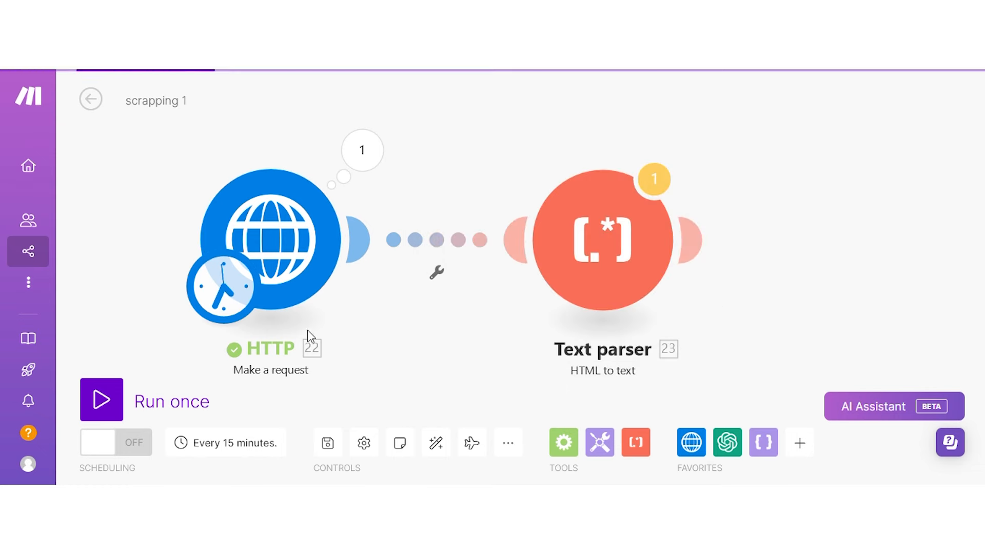
left_click(116, 392)
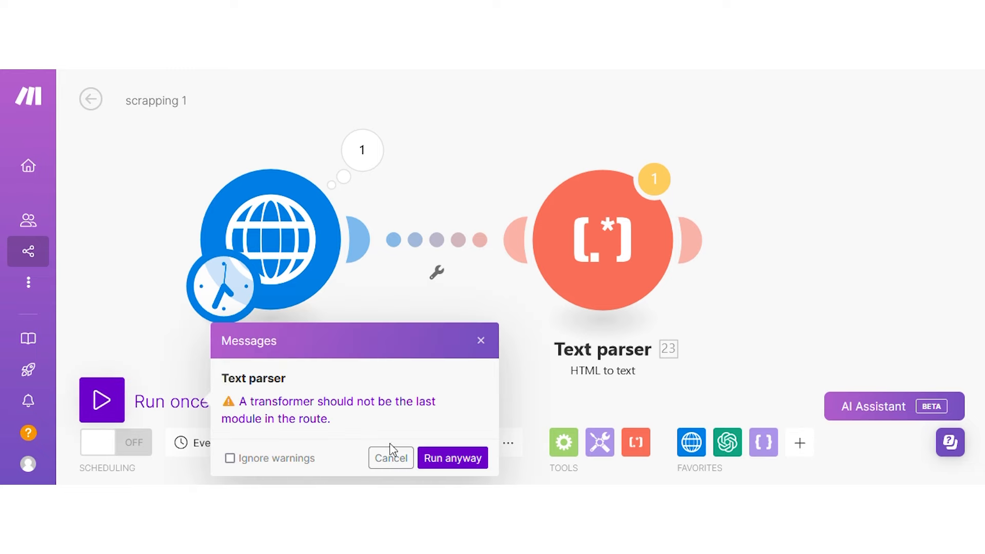
left_click(440, 459)
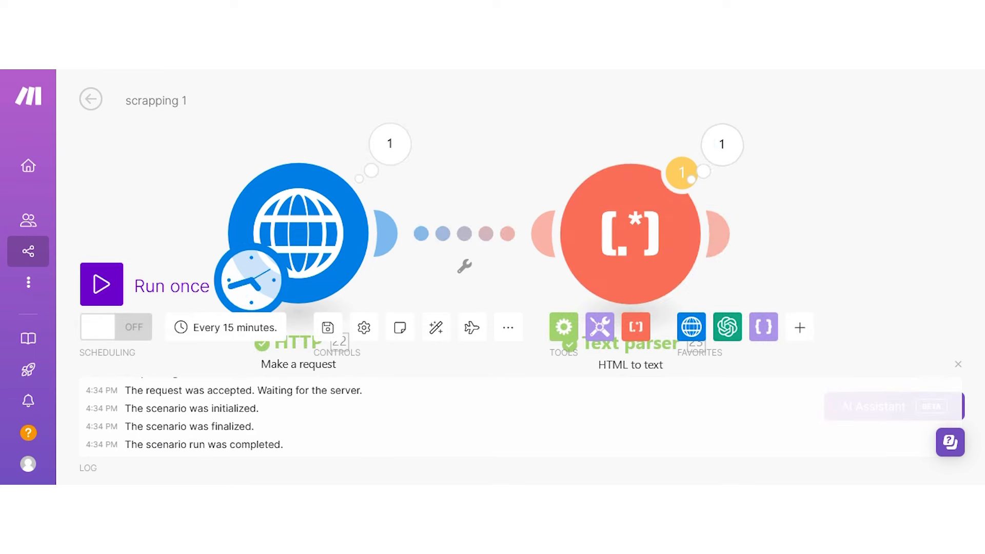
Review the Text parser's Text output showing the msquare.pro homepage as plain text.
left_click(722, 145)
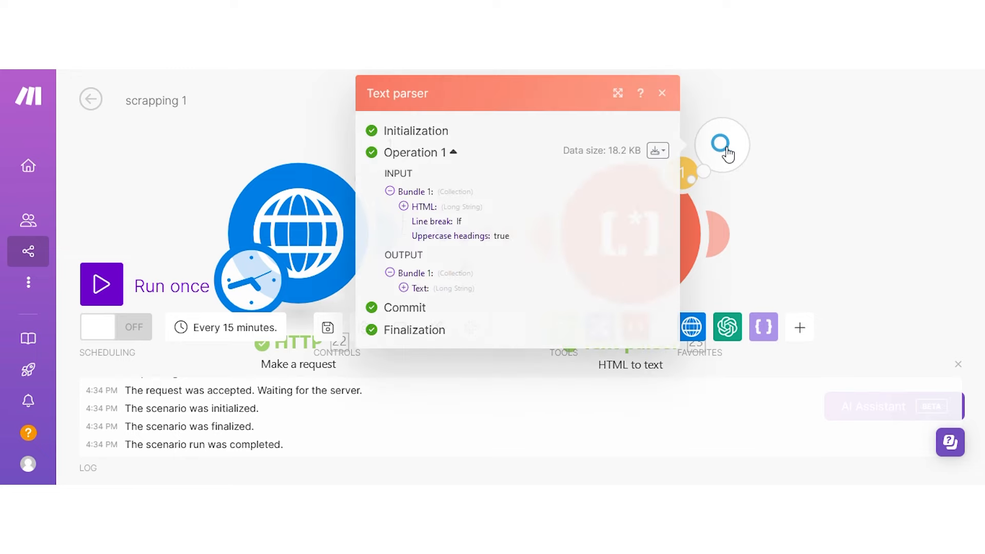
left_click(431, 288)
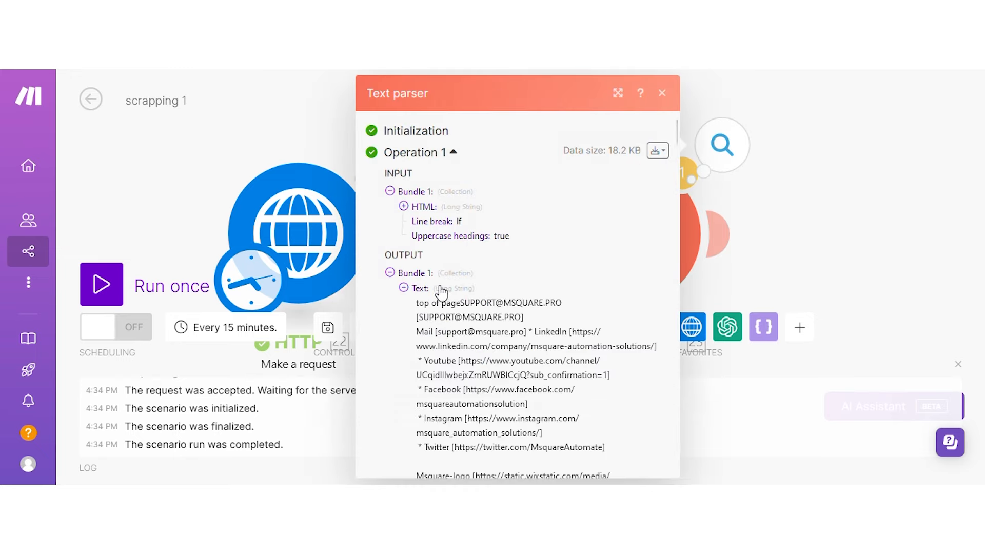
scroll(481, 264, "down", 1)
scroll(481, 264, "down", 15)
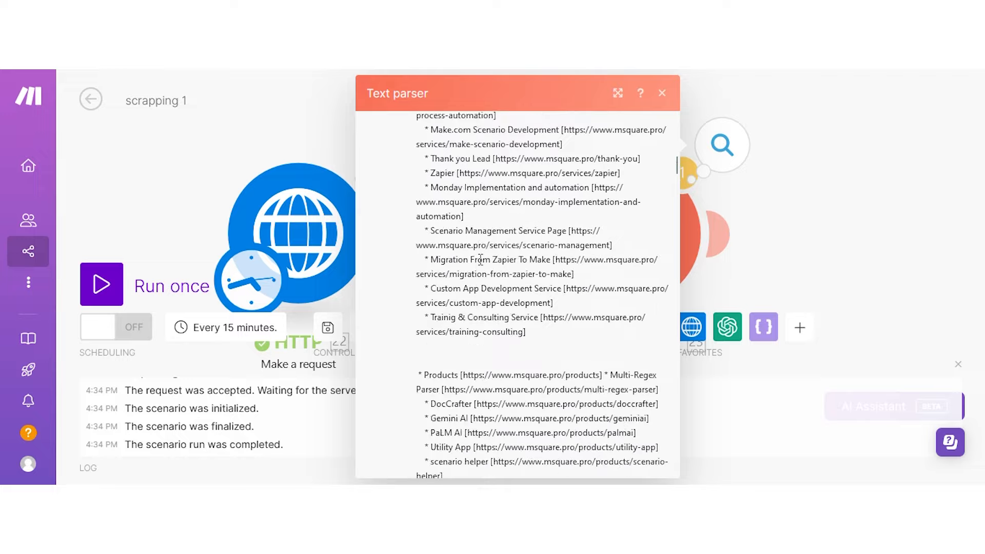
scroll(482, 267, "down", 15)
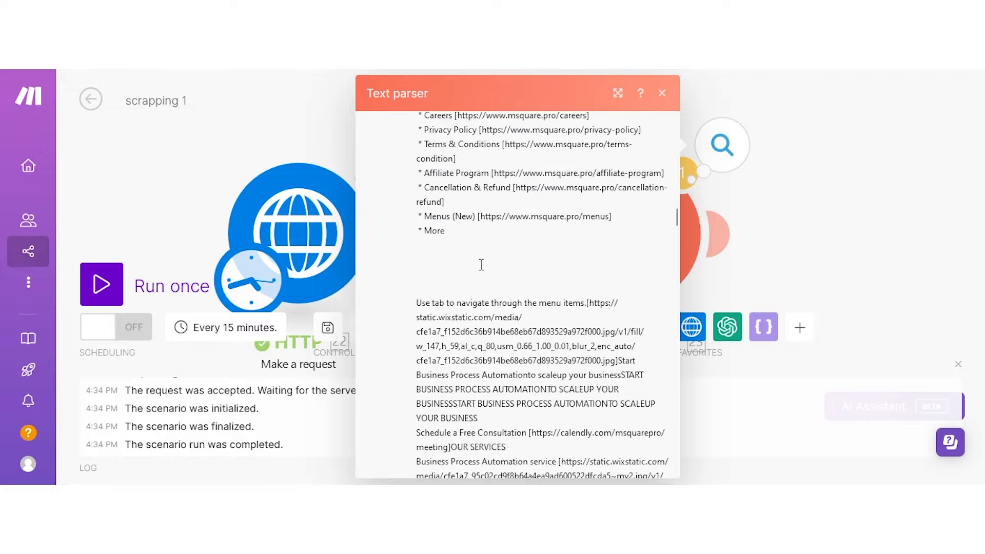
scroll(481, 264, "down", 15)
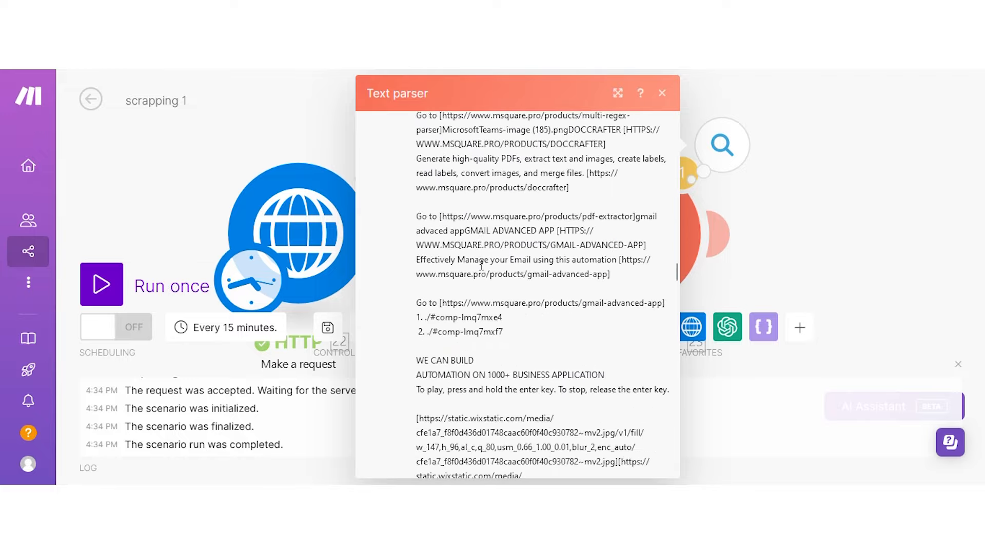
scroll(481, 264, "down", 15)
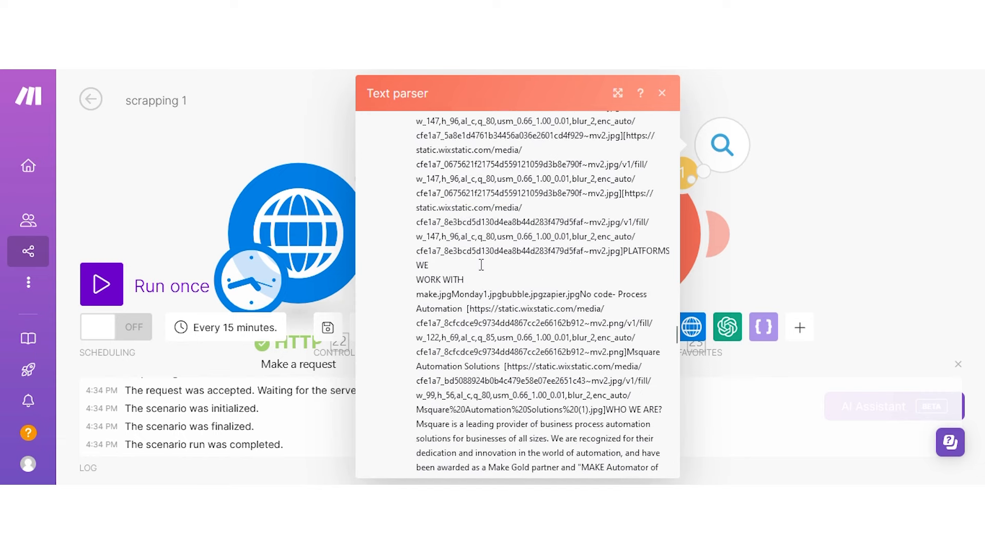
scroll(481, 264, "down", 3)
left_click(822, 158)
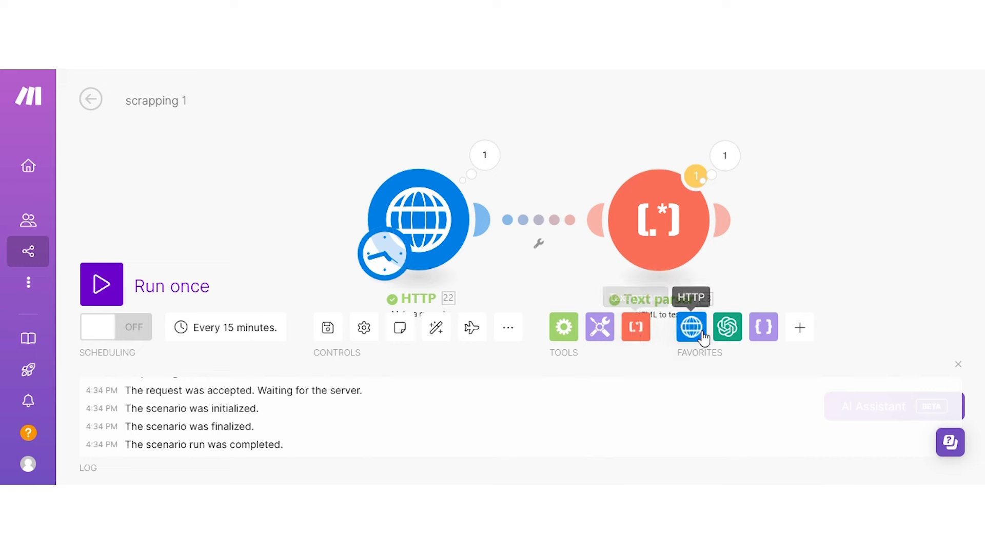
Add an OpenAI Create a Completion module and auto-align the scenario layout.
left_click(730, 332)
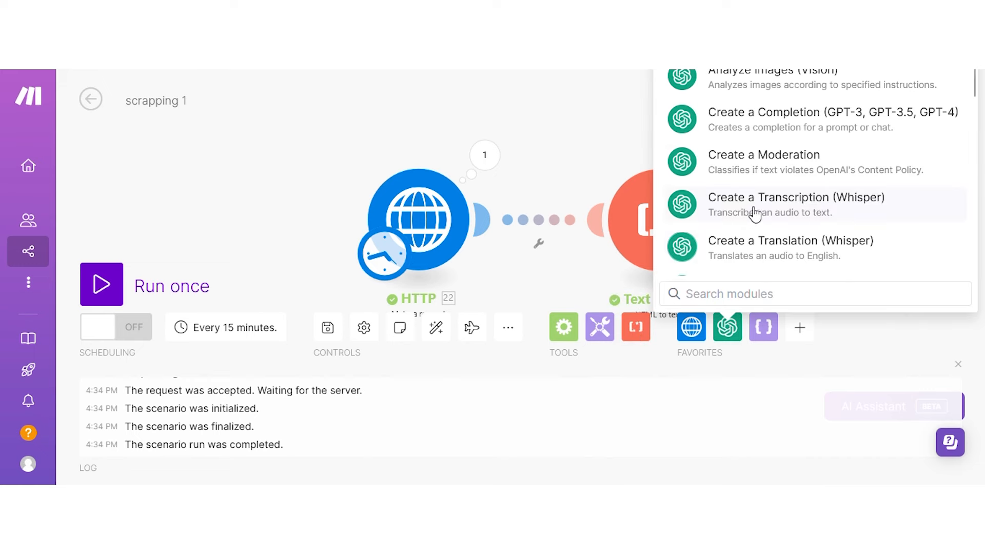
scroll(755, 171, "down", 3)
scroll(752, 175, "up", 4)
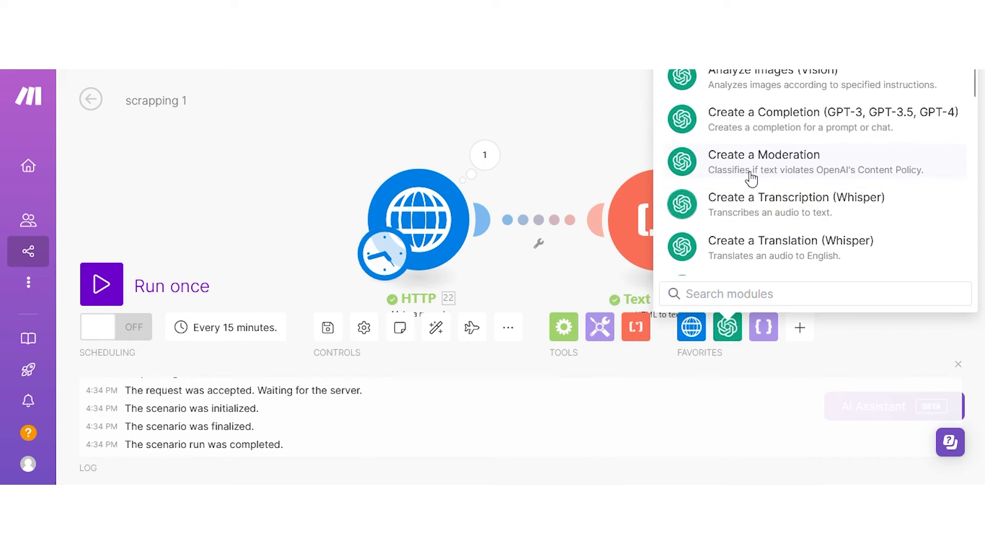
left_click(764, 118)
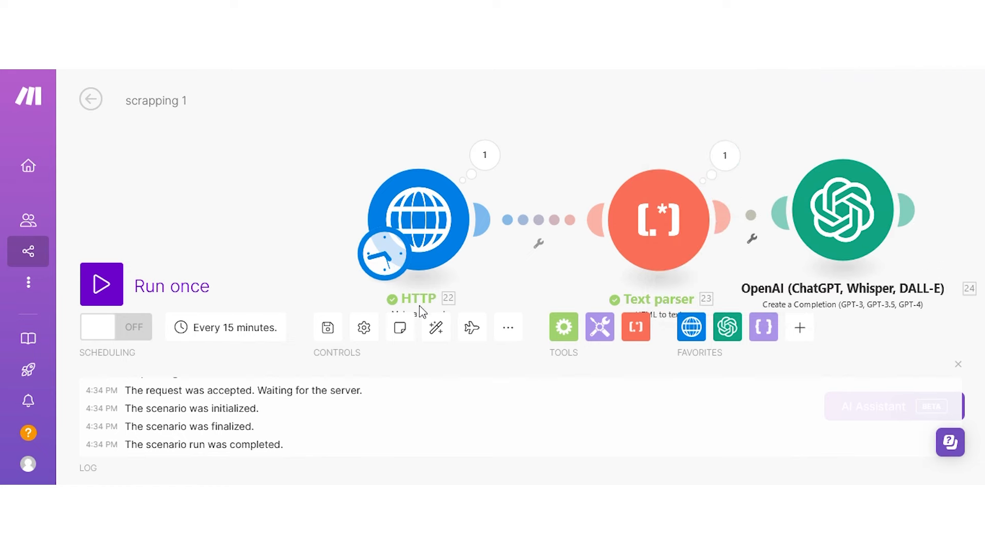
left_click(429, 331)
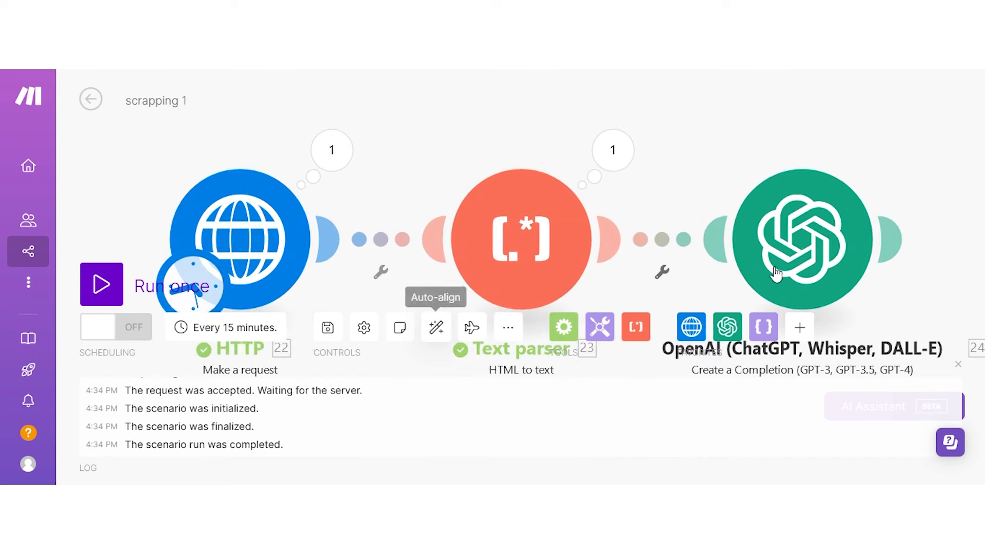
Select gpt-4 as the OpenAI module's model.
left_click(801, 228)
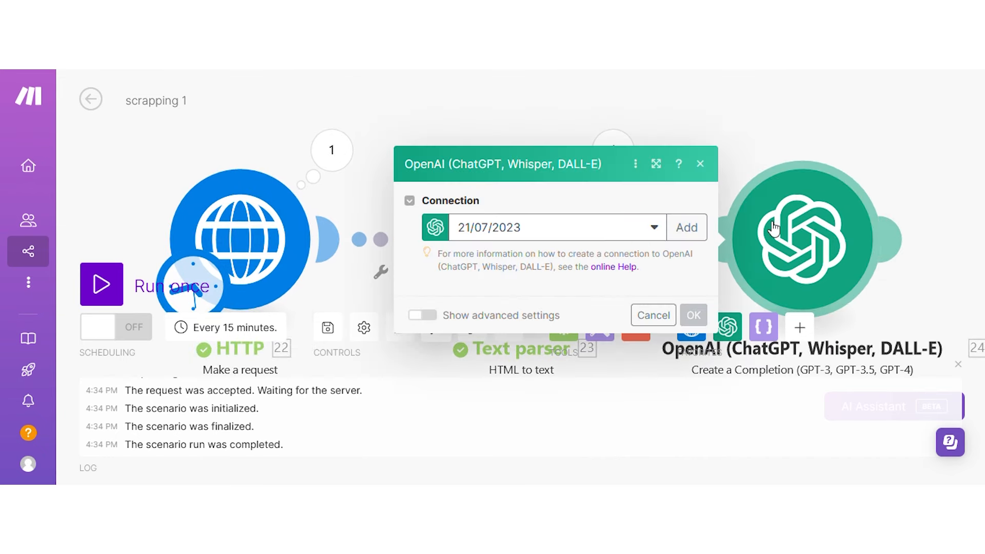
scroll(522, 172, "down", 1)
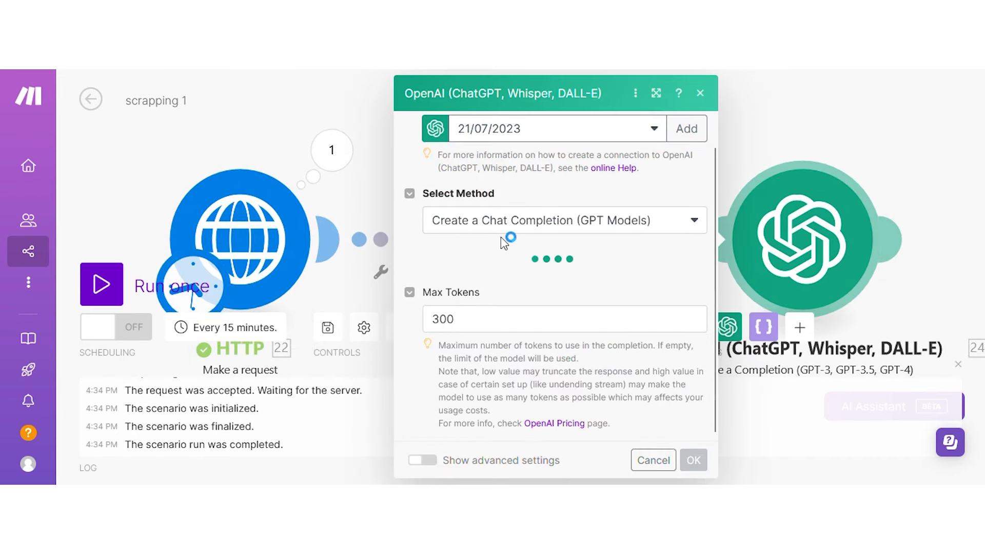
scroll(502, 247, "down", 1)
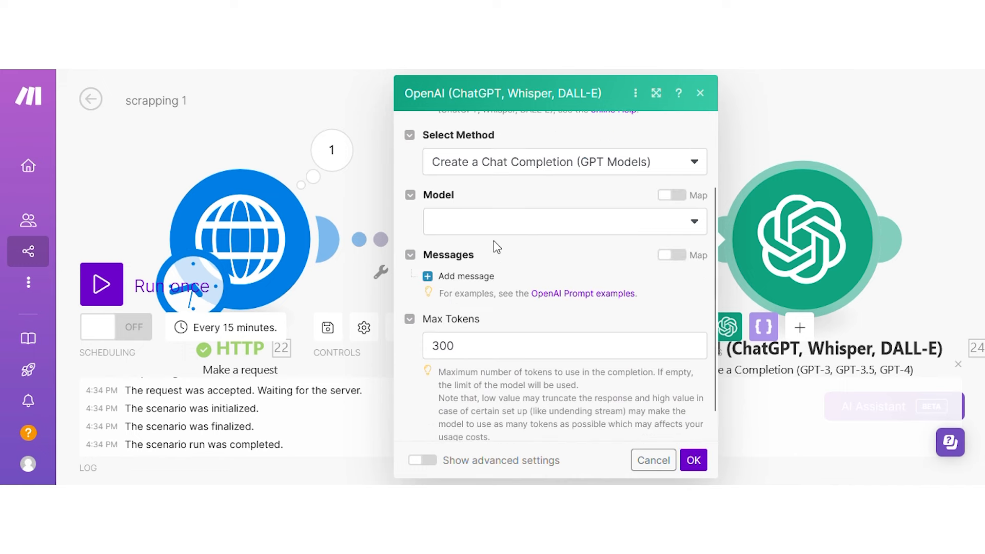
left_click(503, 229)
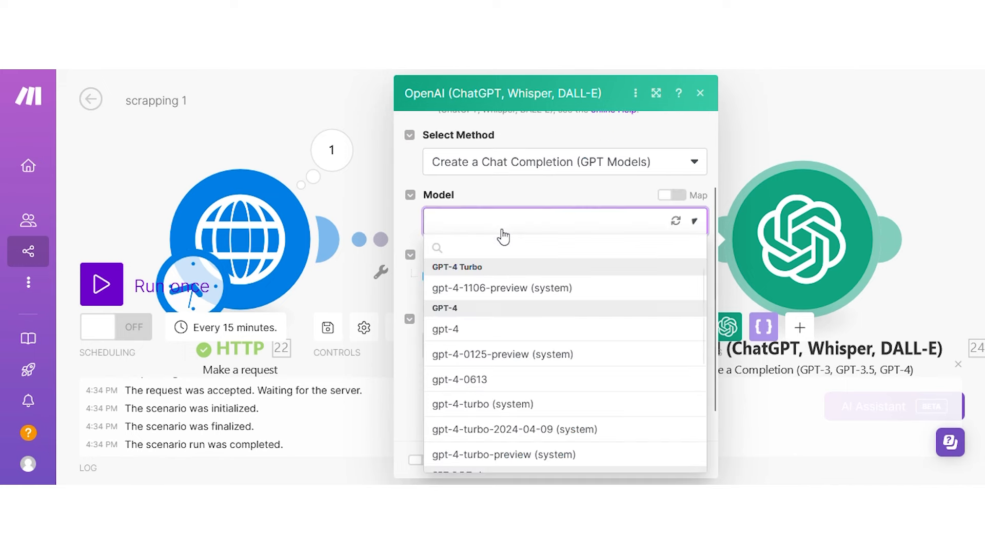
left_click(484, 331)
Add a first message with role System and begin editing its content.
scroll(508, 222, "down", 1)
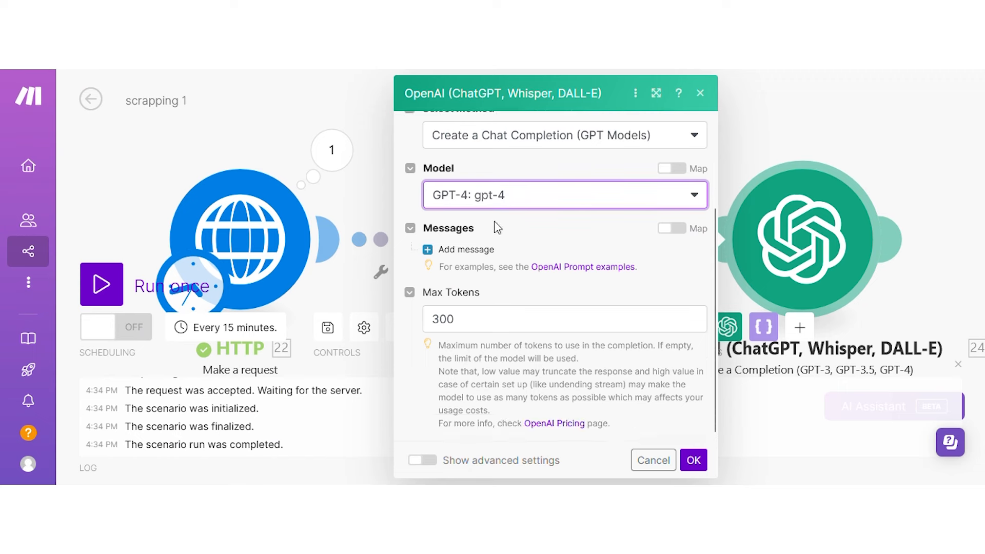
left_click(464, 251)
scroll(487, 262, "down", 2)
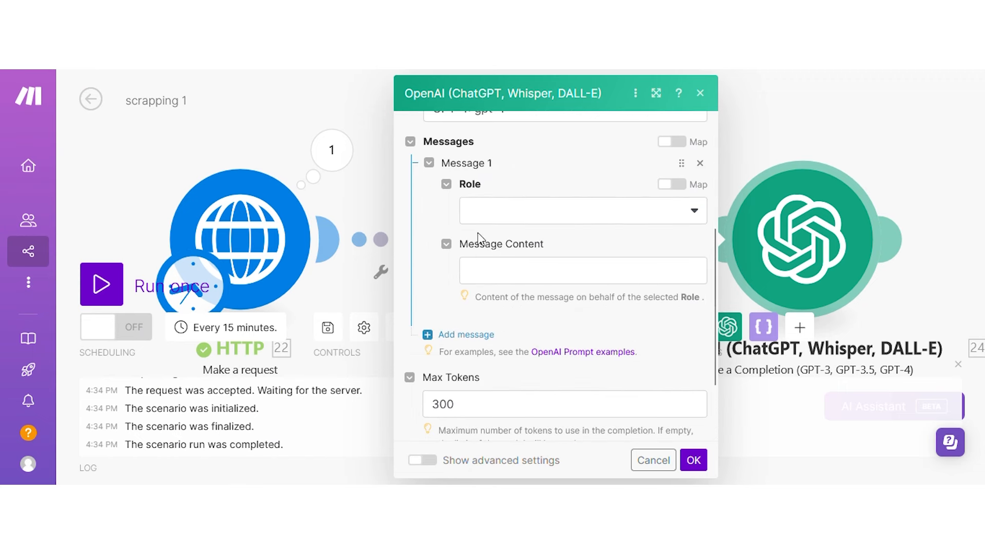
left_click(480, 211)
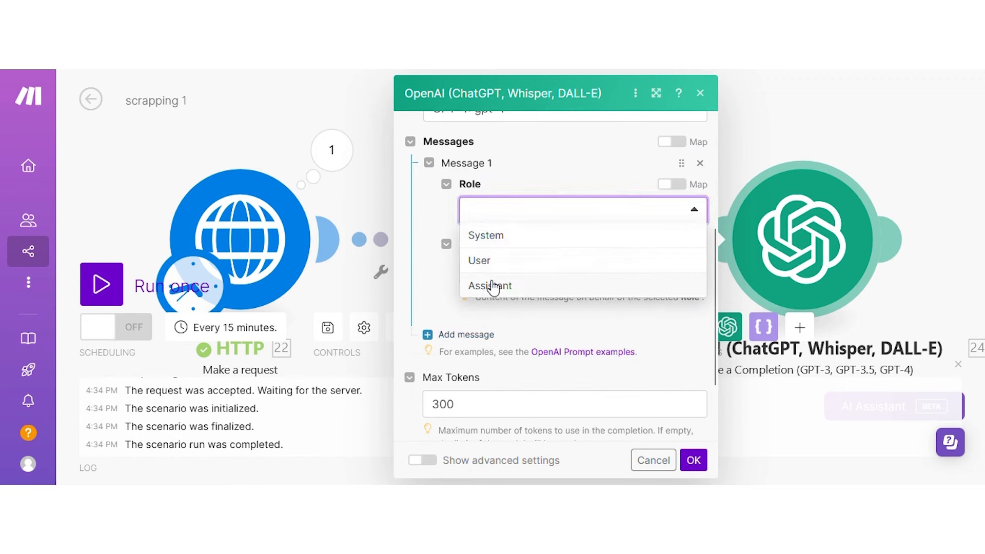
left_click(497, 236)
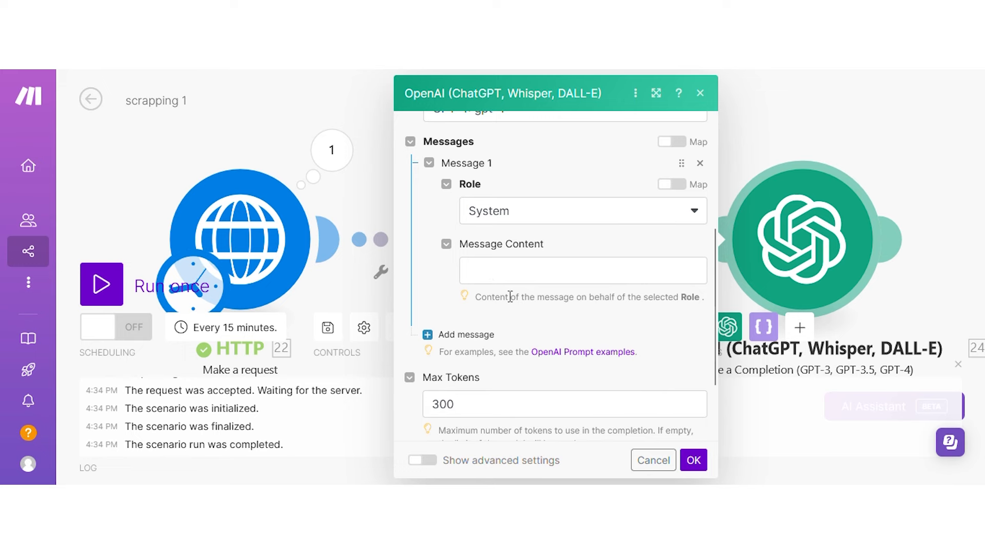
left_click(526, 283)
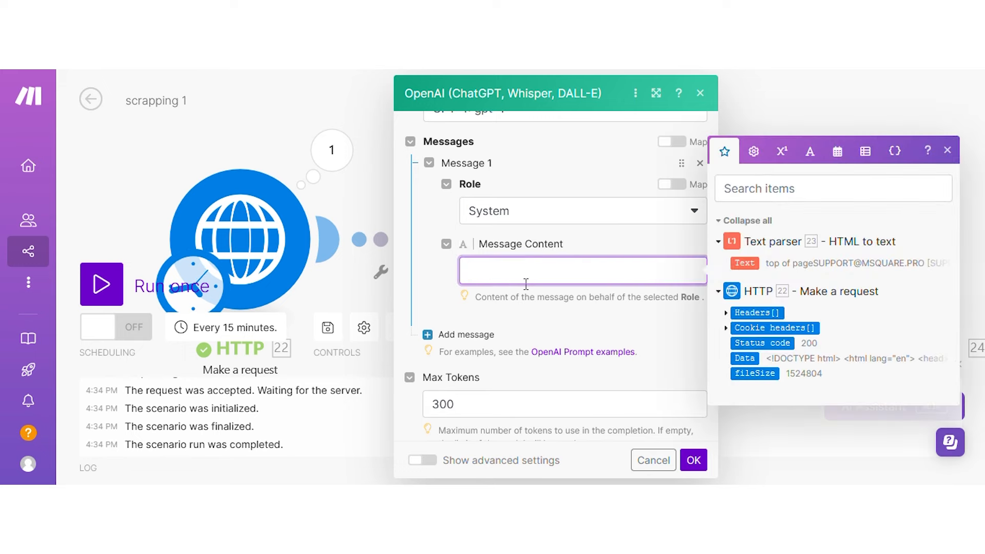
Enter 'you are a website scrapping expert' as message 1 and add a blank message 2.
type("you are a websi")
type("te scrapping expert")
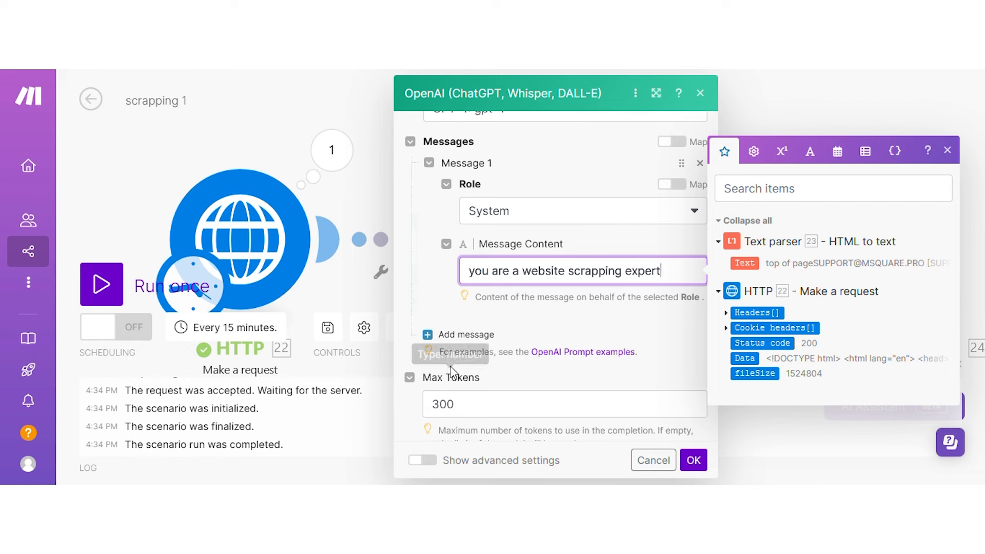
left_click(451, 335)
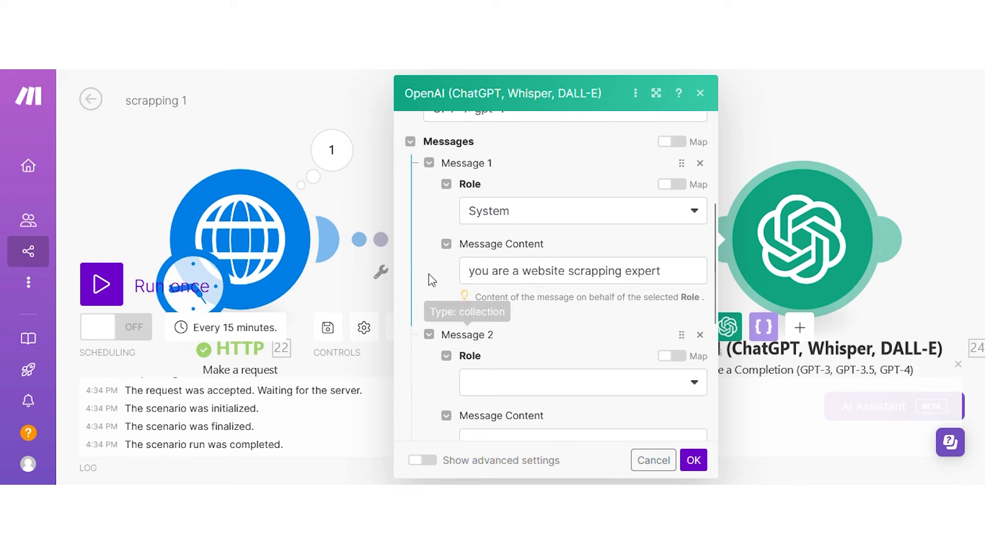
Make message 2 a User prompt asking for JSON output with about and product fields.
left_click(491, 397)
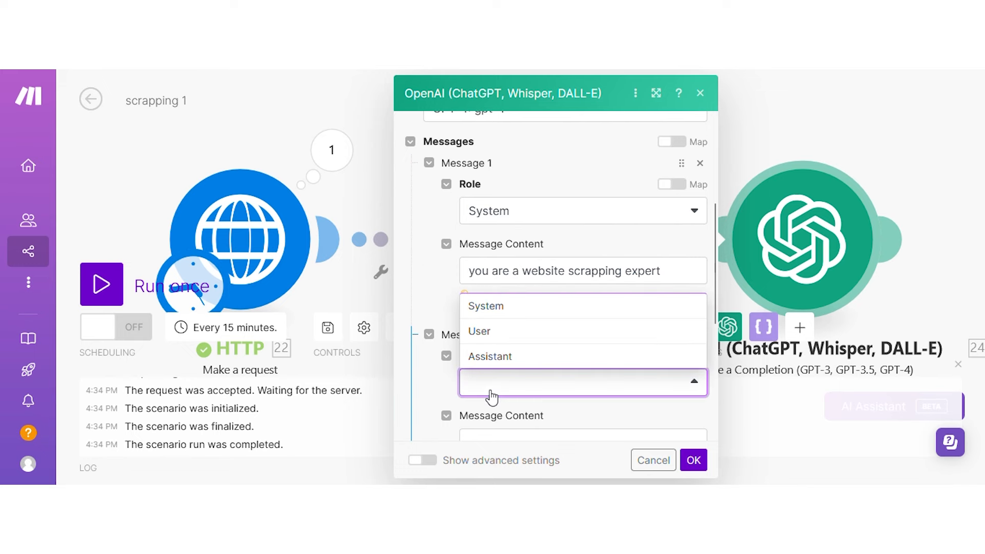
left_click(495, 335)
scroll(538, 309, "down", 3)
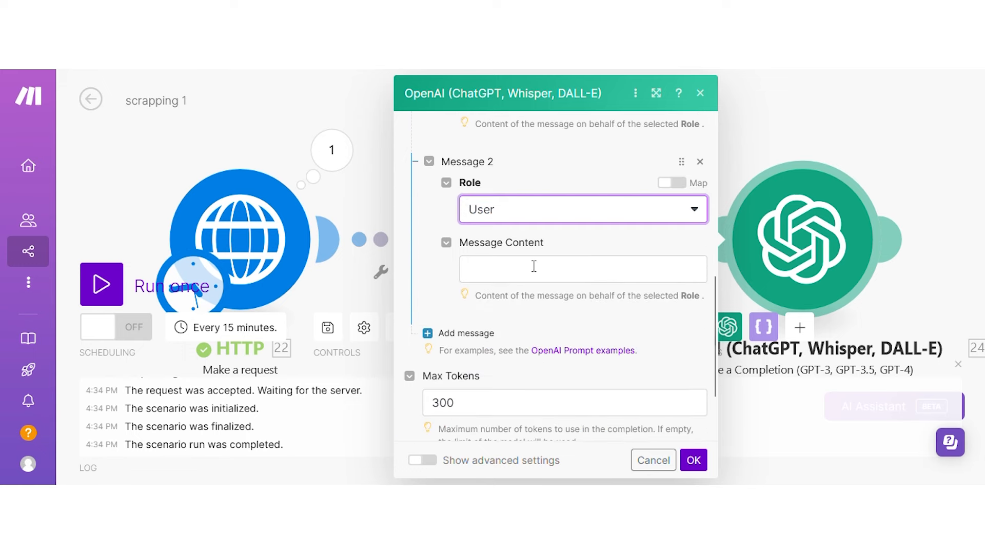
left_click(534, 266)
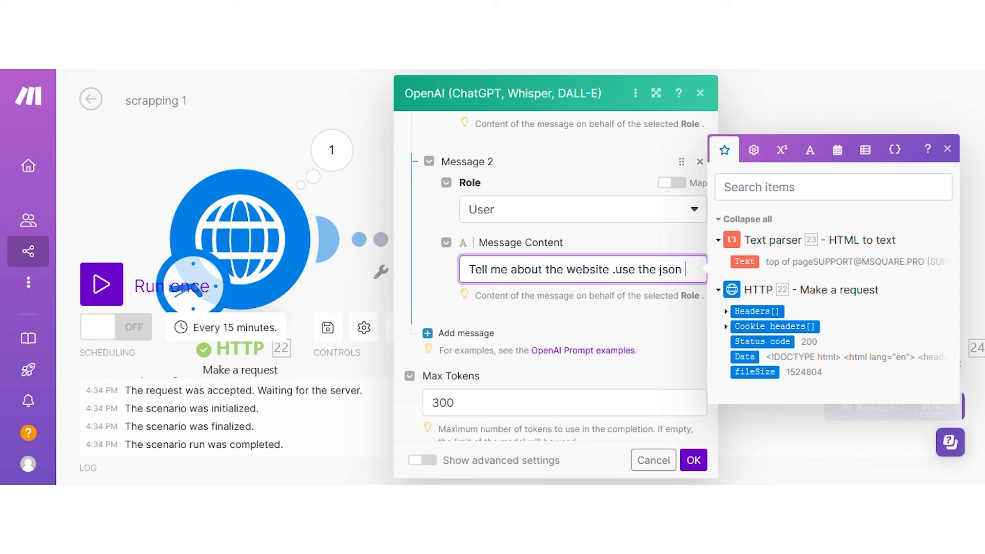
type("or")
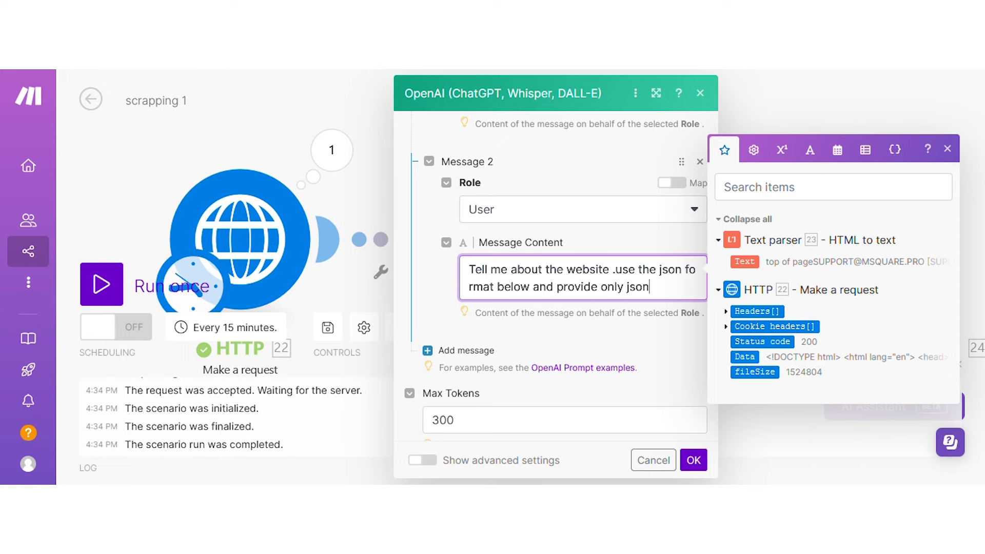
type("outpu")
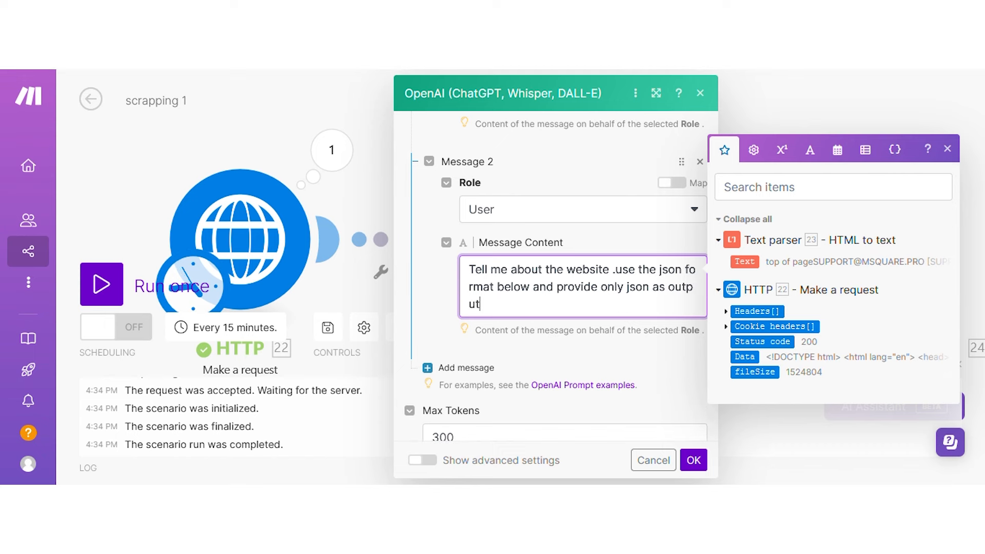
type("t")
key("Return")
key("Return")
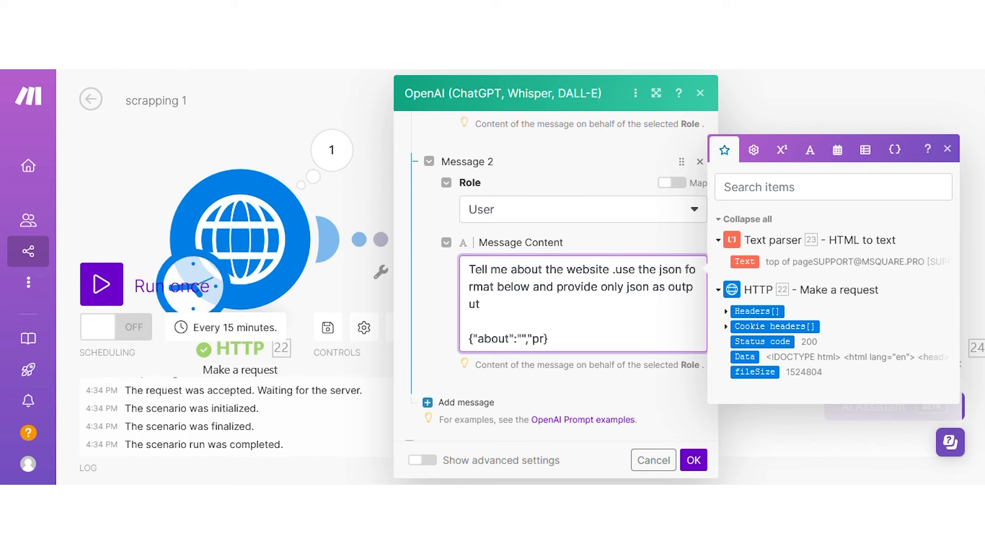
type("uc")
Add a third User message containing the Text parser's Text output and save the module.
scroll(534, 258, "down", 3)
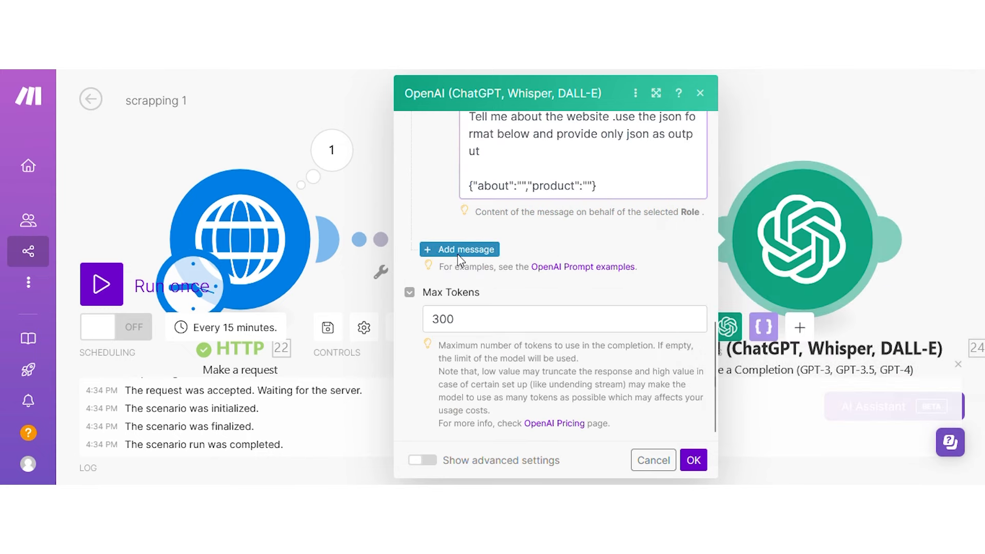
left_click(458, 250)
left_click(551, 302)
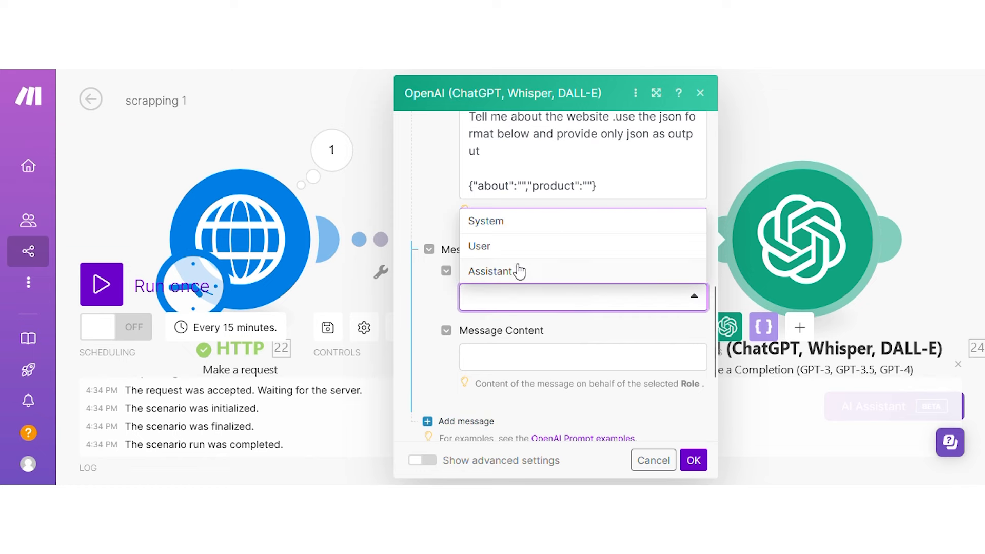
left_click(513, 249)
scroll(539, 264, "down", 3)
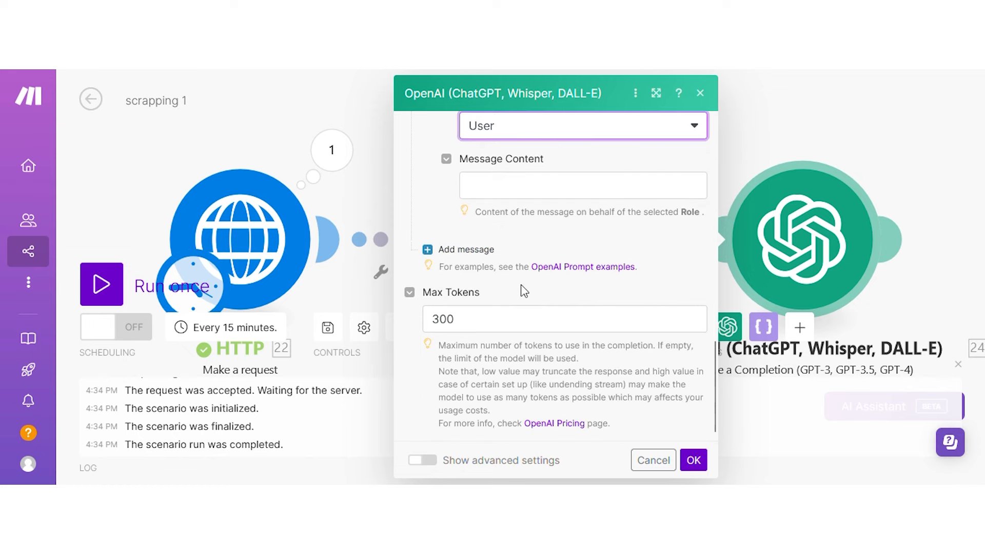
left_click(560, 189)
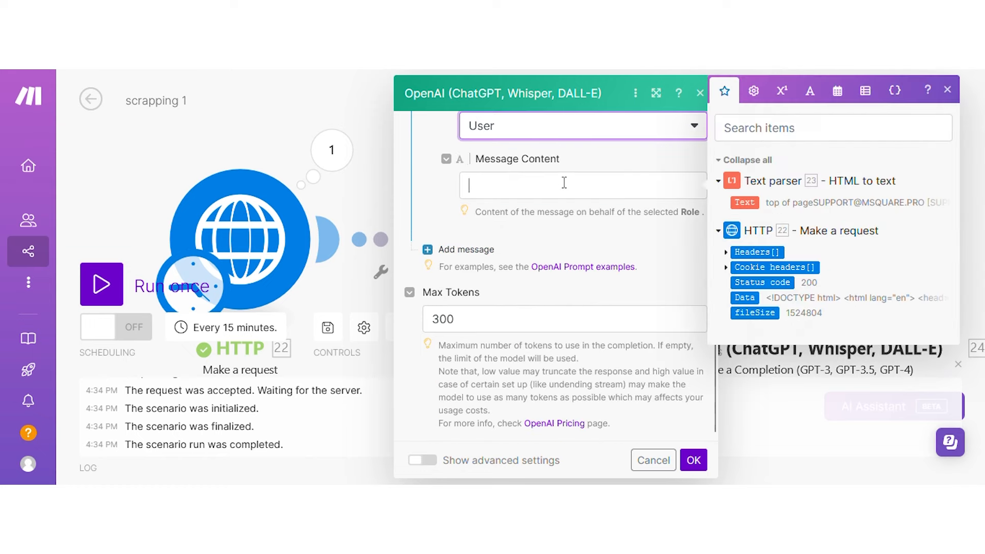
left_click(749, 201)
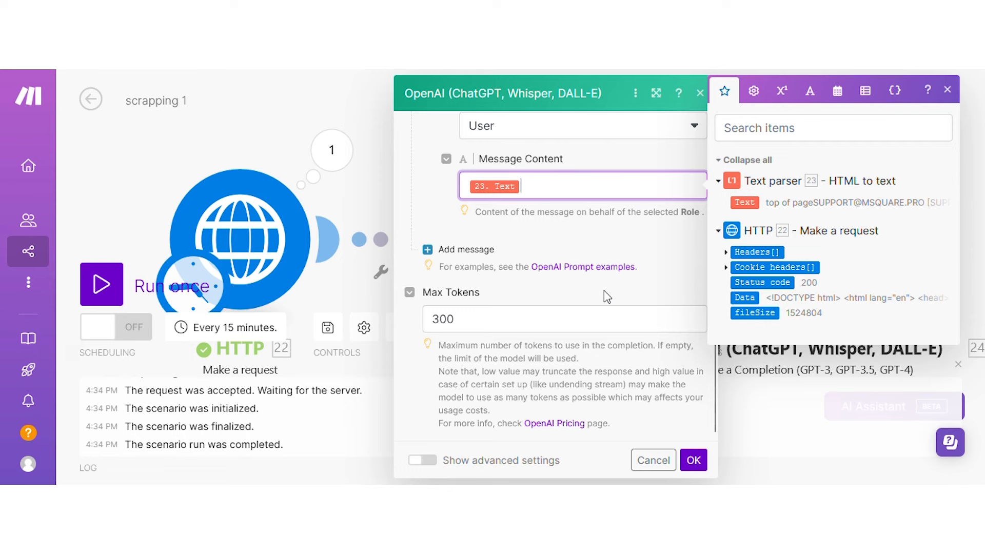
left_click(694, 460)
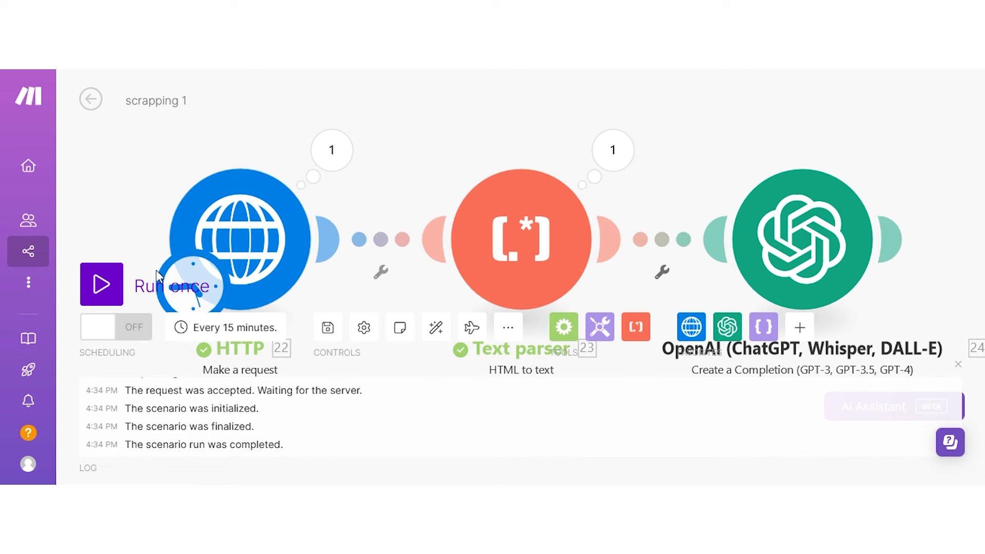
Run the scenario once and view the OpenAI module's token Usage.
left_click(100, 287)
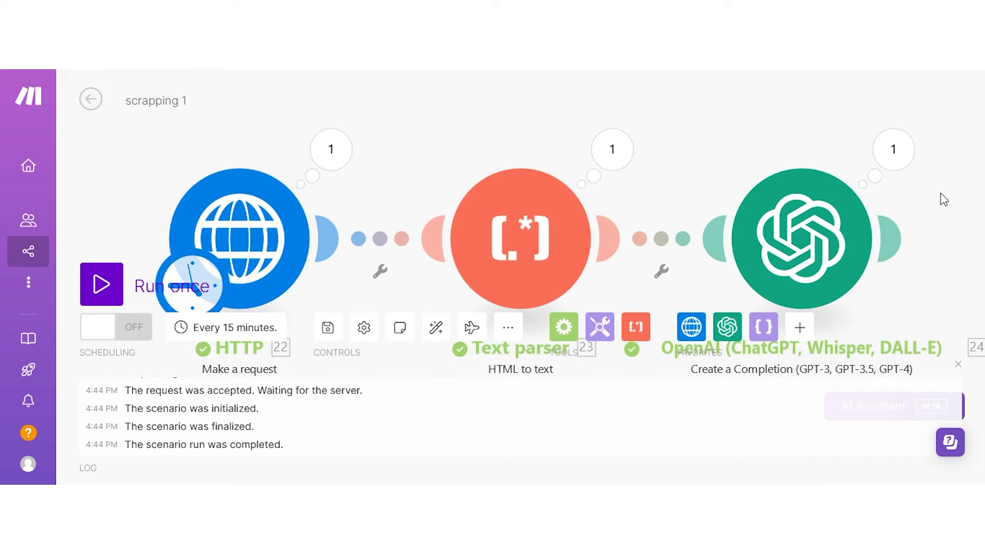
left_click(892, 149)
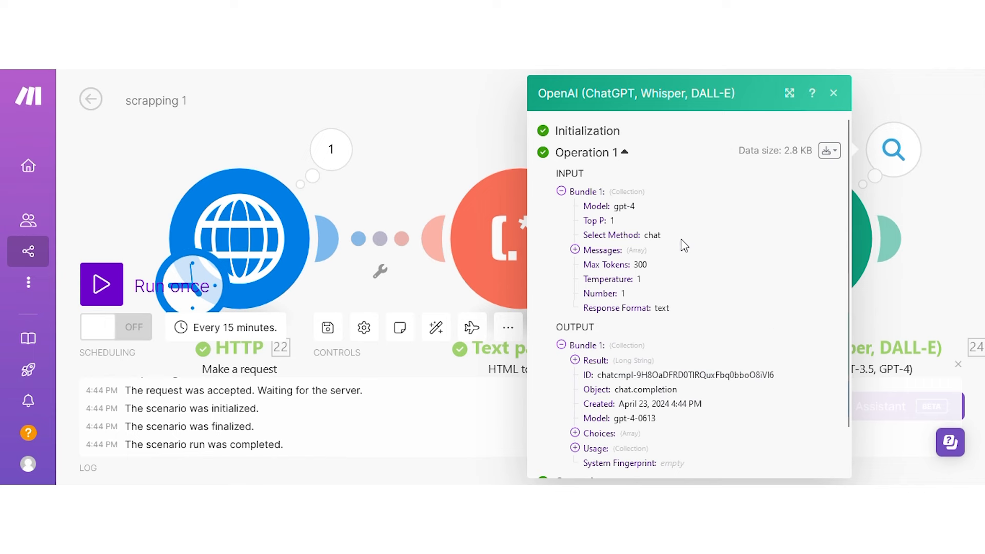
scroll(684, 245, "down", 2)
left_click(628, 403)
scroll(691, 398, "down", 1)
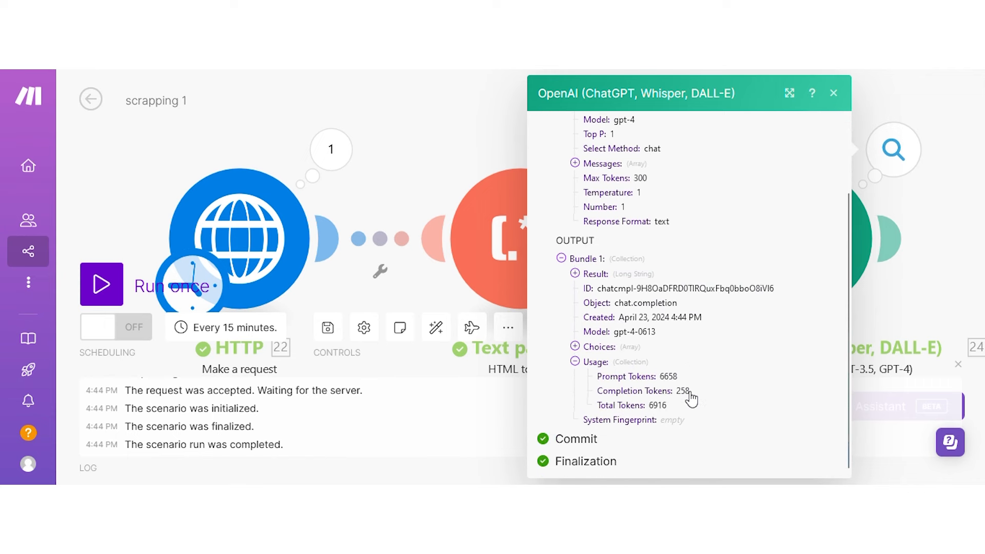
Read the reply's JSON content with the about summary and three products.
left_click(630, 346)
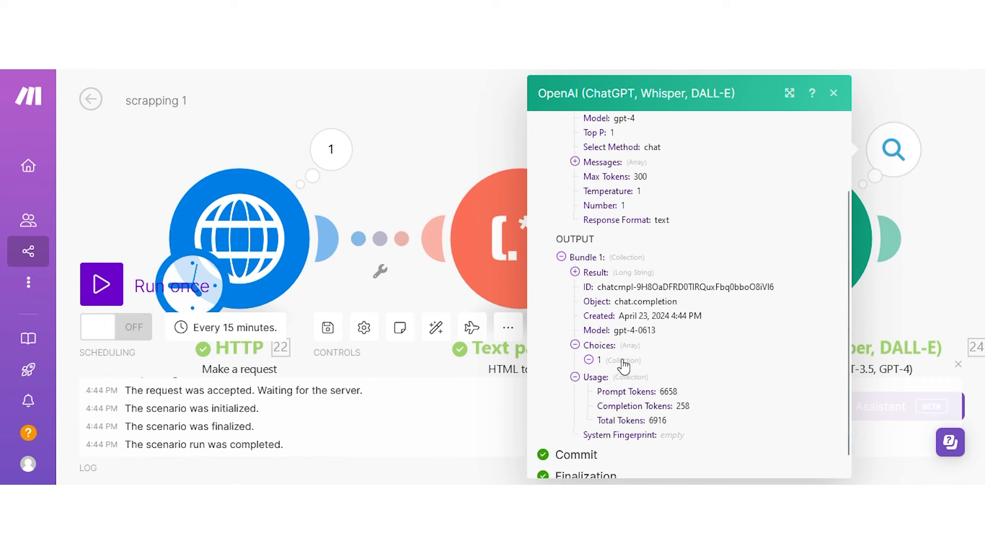
left_click(623, 361)
left_click(624, 391)
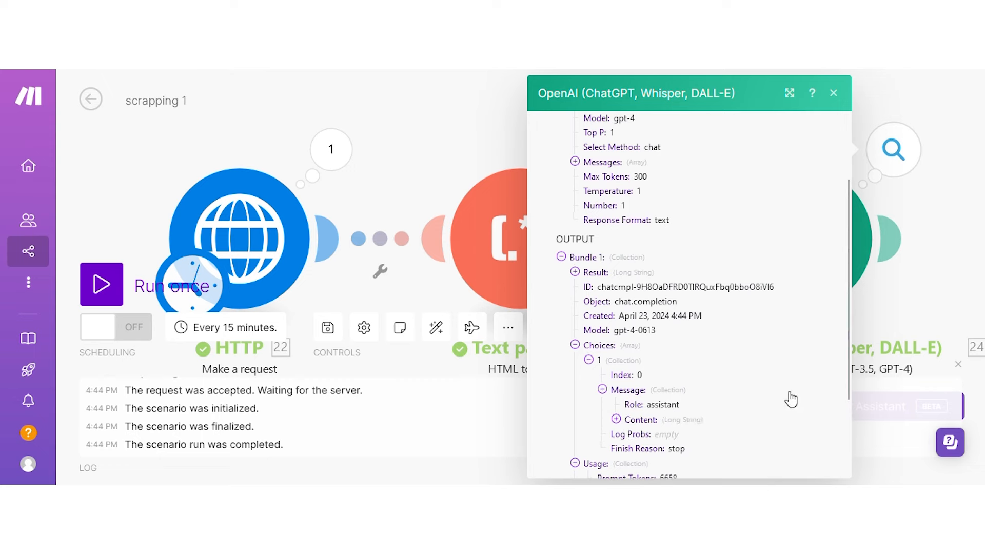
left_click(693, 420)
scroll(751, 402, "down", 3)
scroll(664, 386, "down", 6)
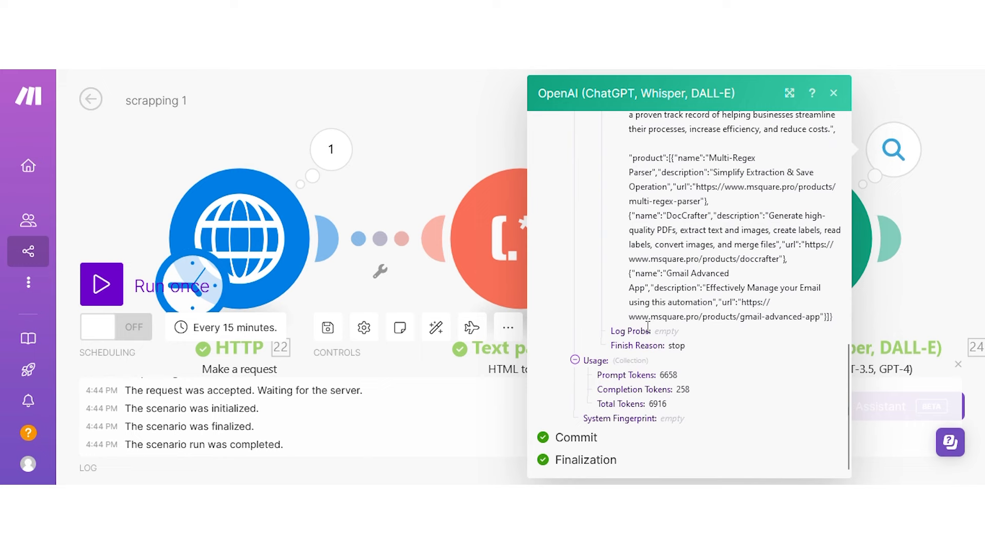
scroll(648, 327, "up", 3)
scroll(647, 327, "up", 5)
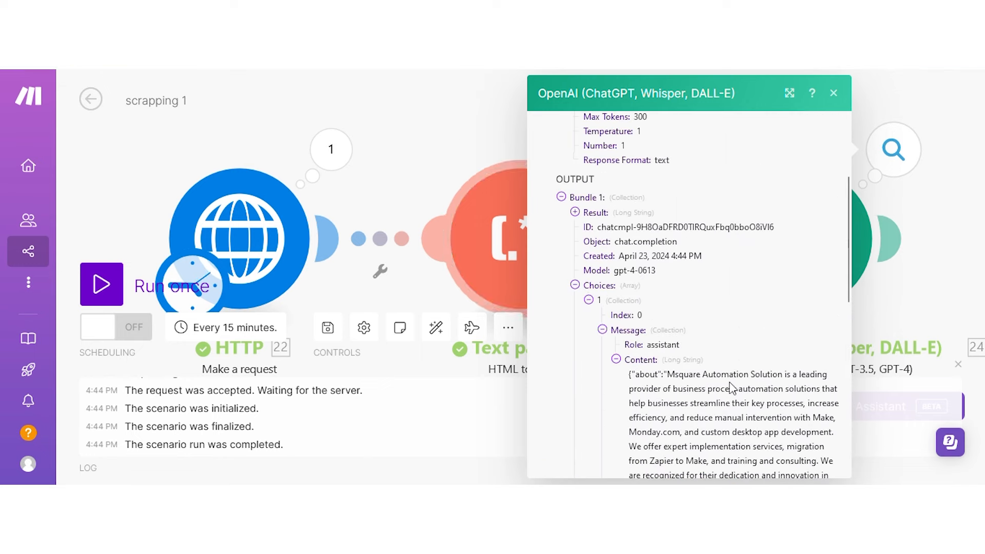
scroll(732, 385, "down", 2)
scroll(732, 388, "down", 4)
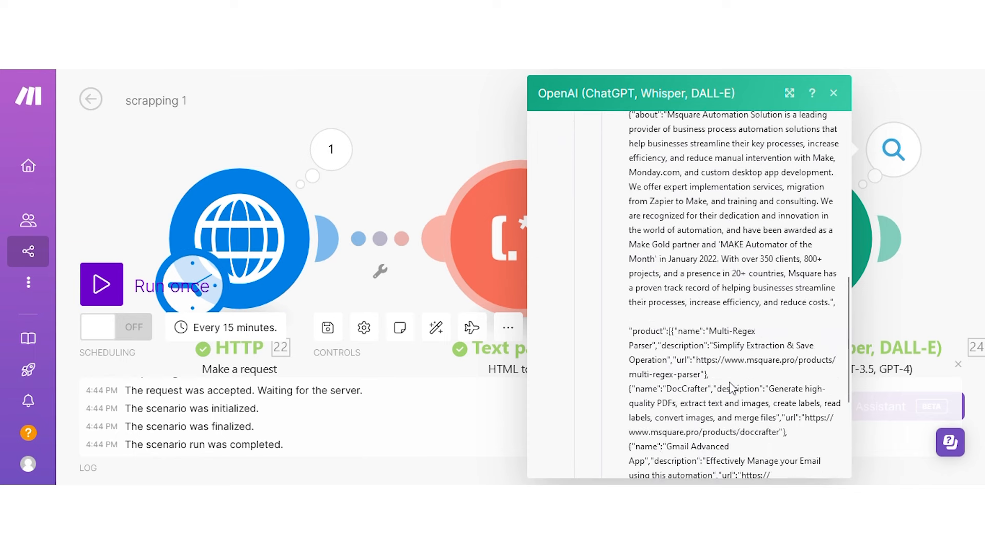
scroll(732, 389, "down", 4)
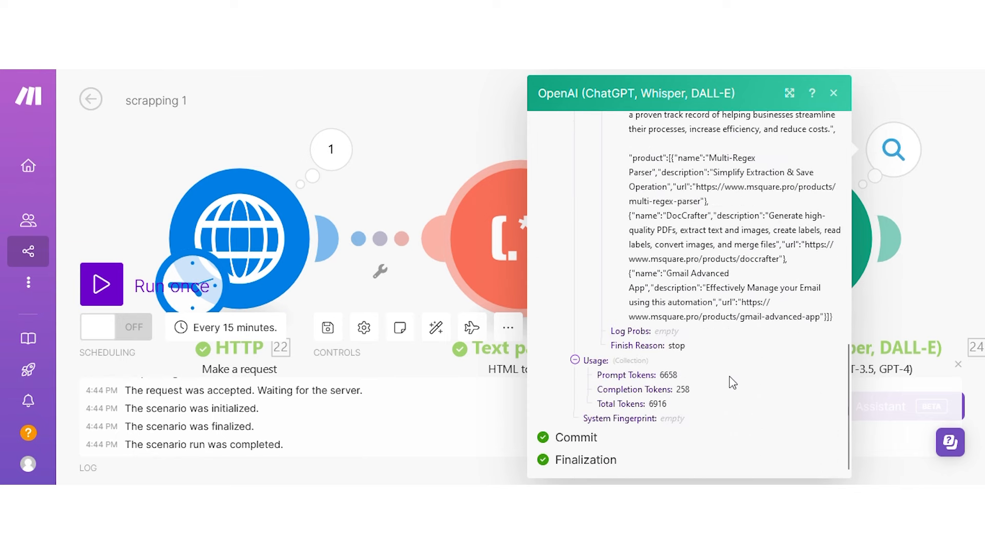
left_click(468, 131)
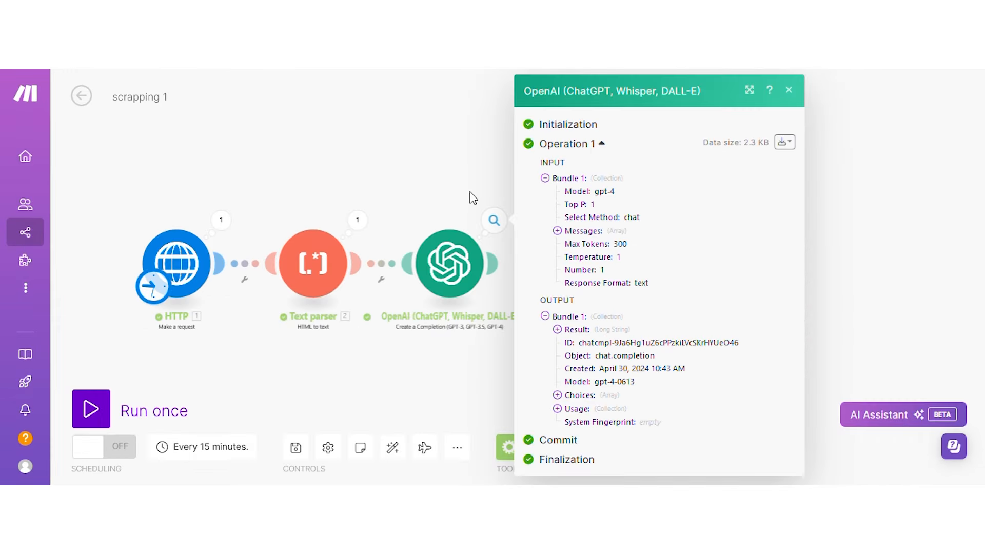
Add a Parse JSON module attached right after the OpenAI module.
left_click(471, 195)
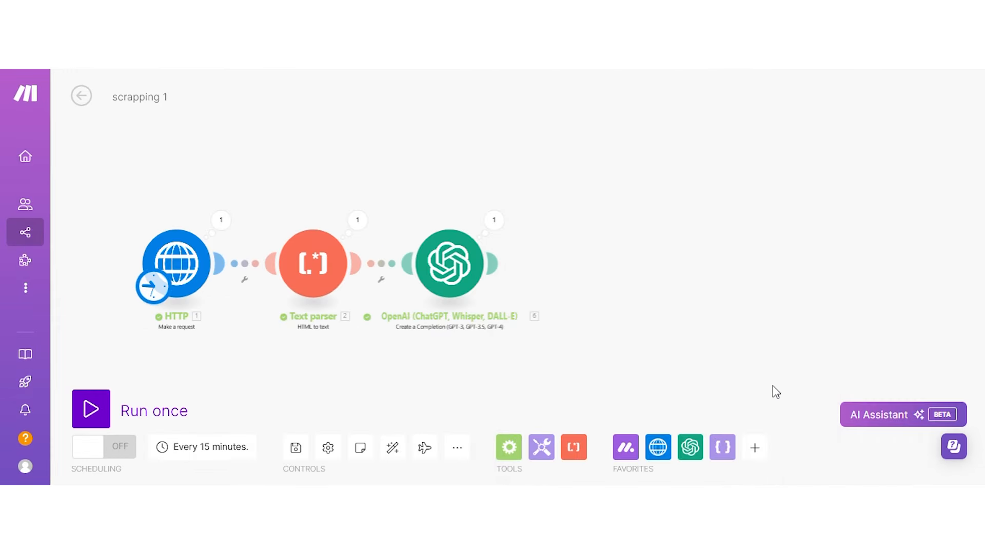
left_click(722, 447)
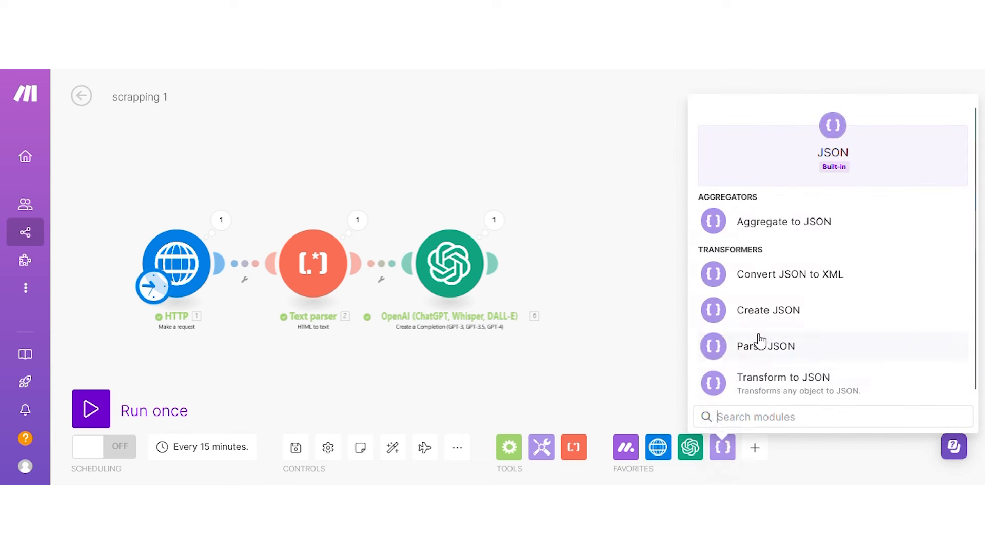
left_click(754, 350)
left_click_drag(747, 336, 602, 268)
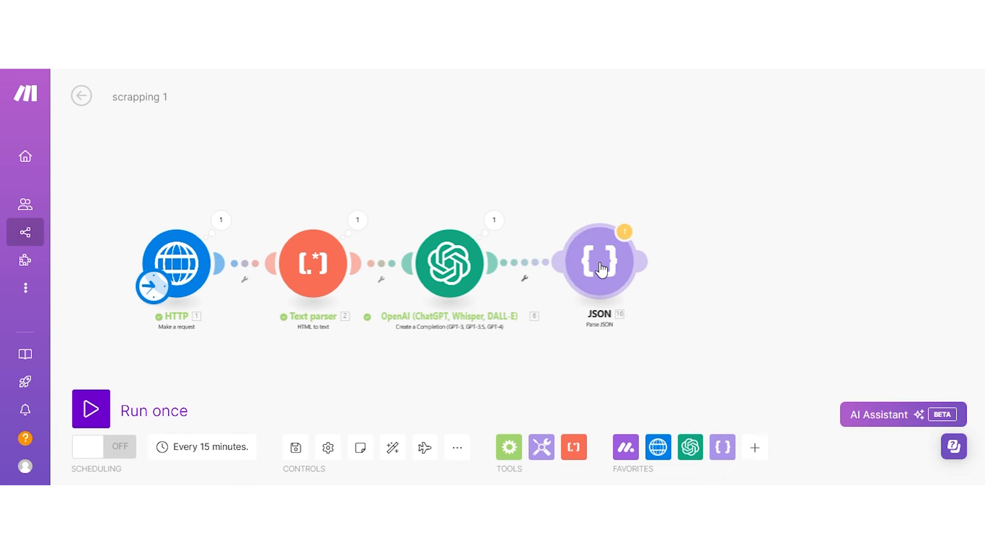
Map Choices[] > Message > Content into the JSON string, save, and run the scenario once.
left_click(601, 269)
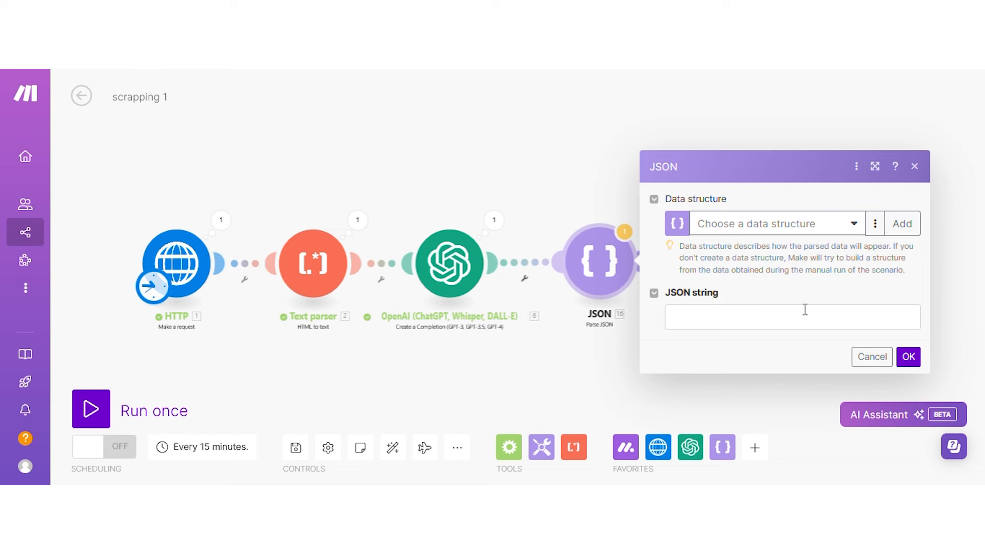
left_click(677, 316)
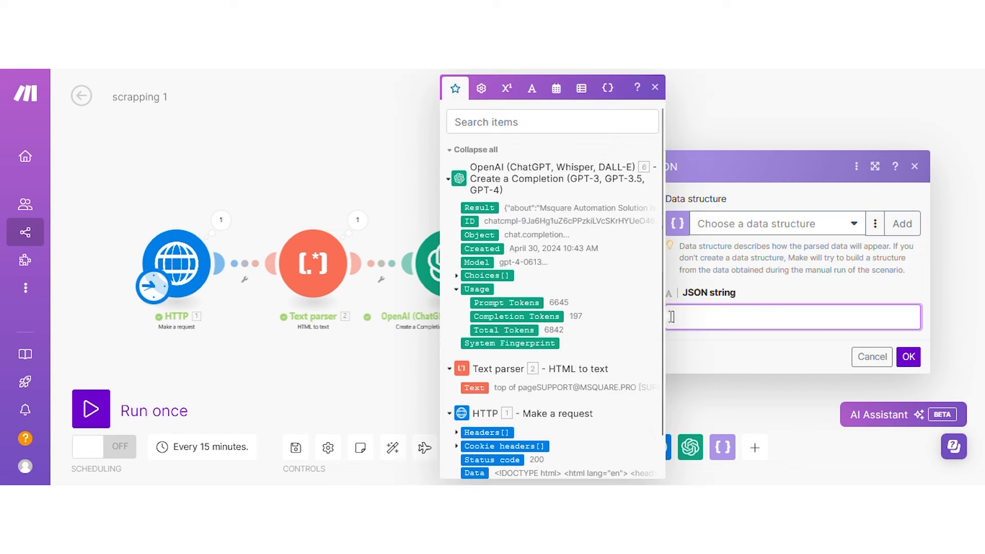
left_click(456, 275)
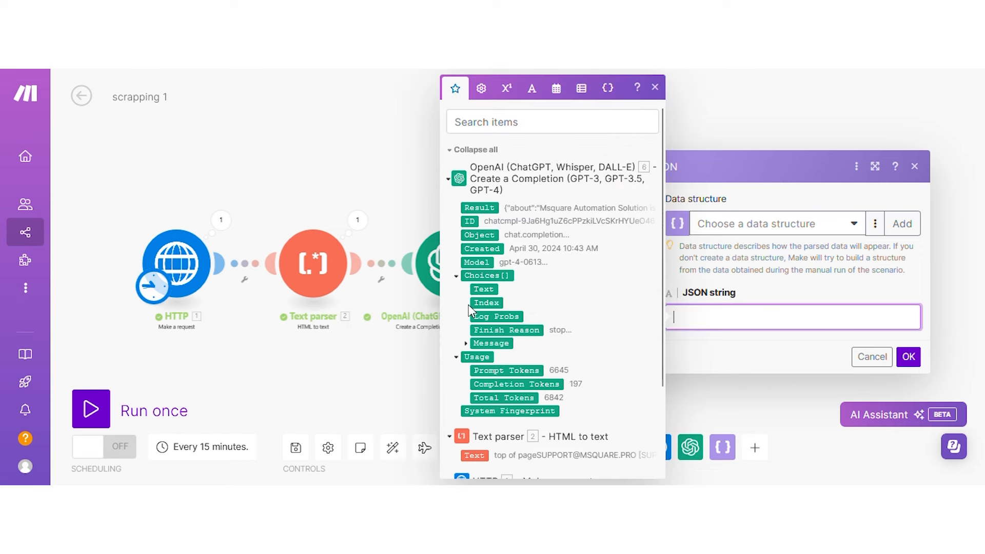
left_click(468, 343)
left_click(500, 370)
left_click(908, 356)
left_click(91, 409)
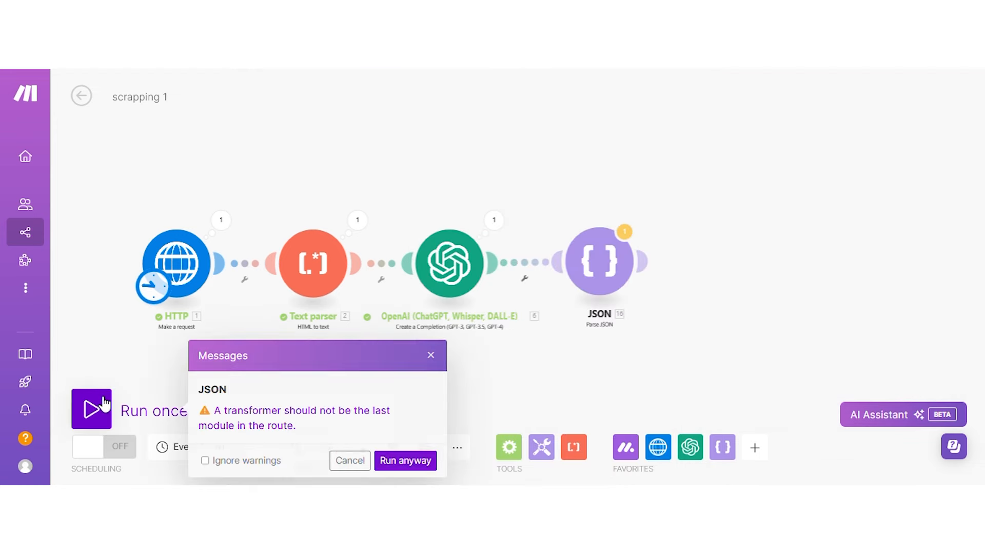
left_click(382, 460)
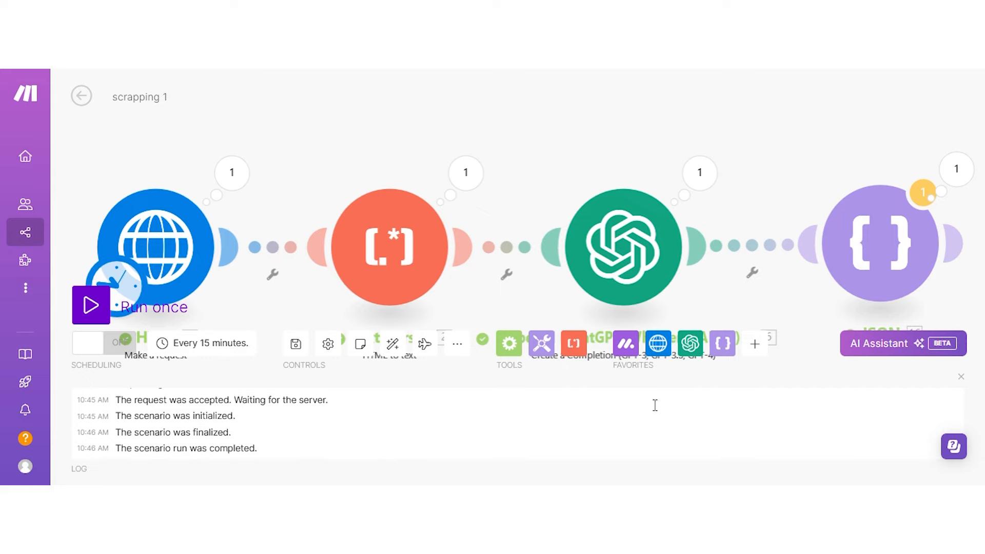
Check the Parse JSON output bundle for separate about and products fields.
left_click(955, 169)
scroll(765, 250, "up", 2)
scroll(728, 305, "down", 3)
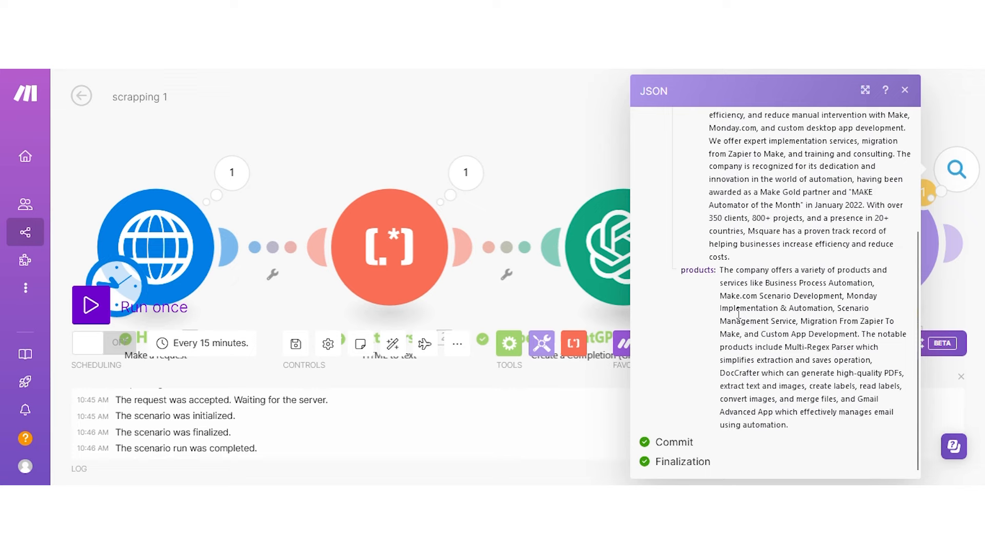
scroll(739, 312, "up", 3)
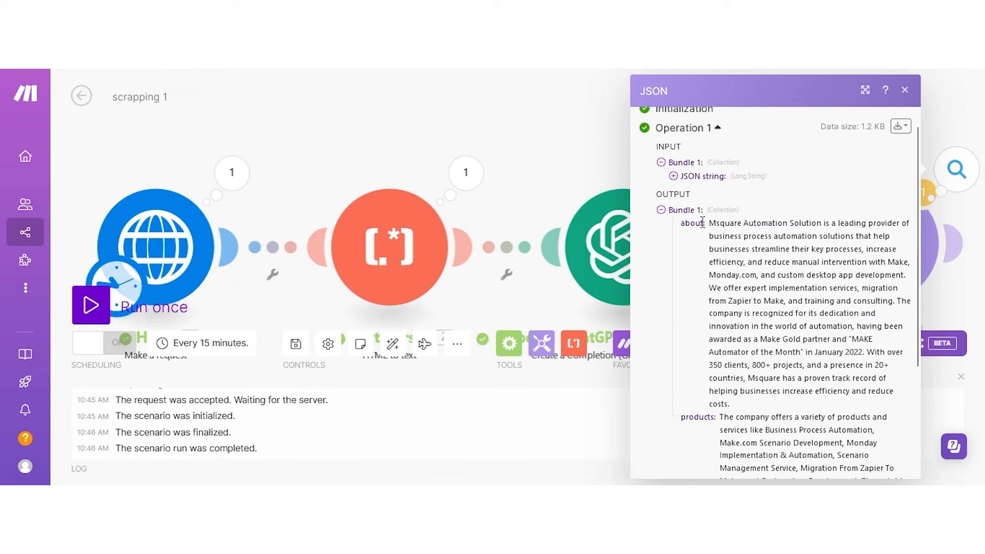
left_click(589, 148)
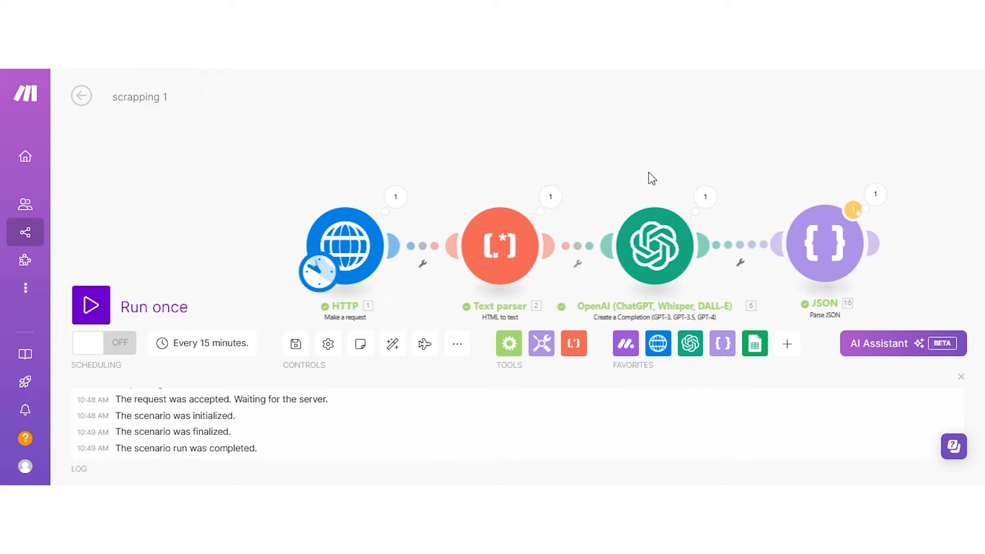
left_click(875, 193)
scroll(653, 237, "down", 5)
scroll(654, 237, "down", 3)
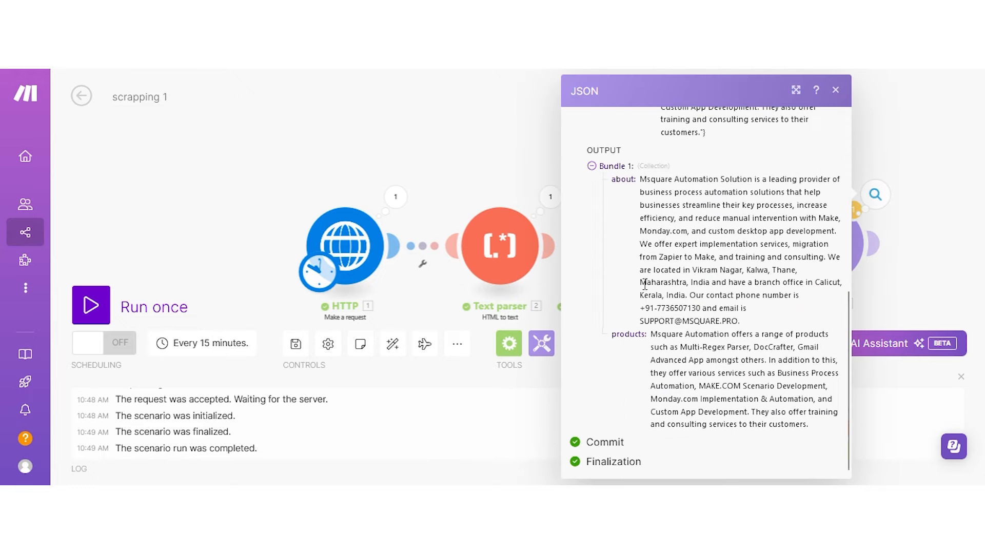
left_click(484, 136)
Add a Google Sheets Watch New Rows module to the empty canvas.
right_click(235, 226)
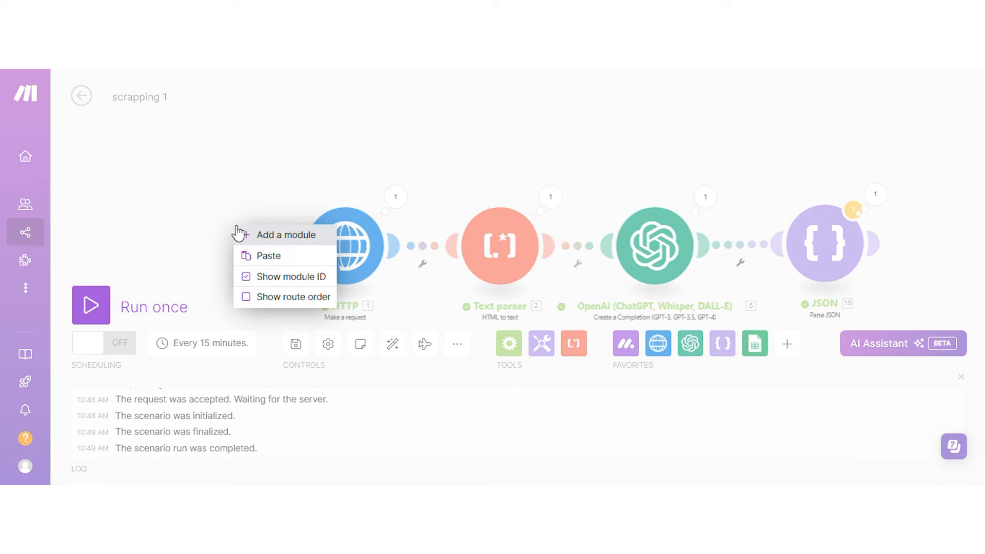
left_click(251, 235)
left_click(236, 232)
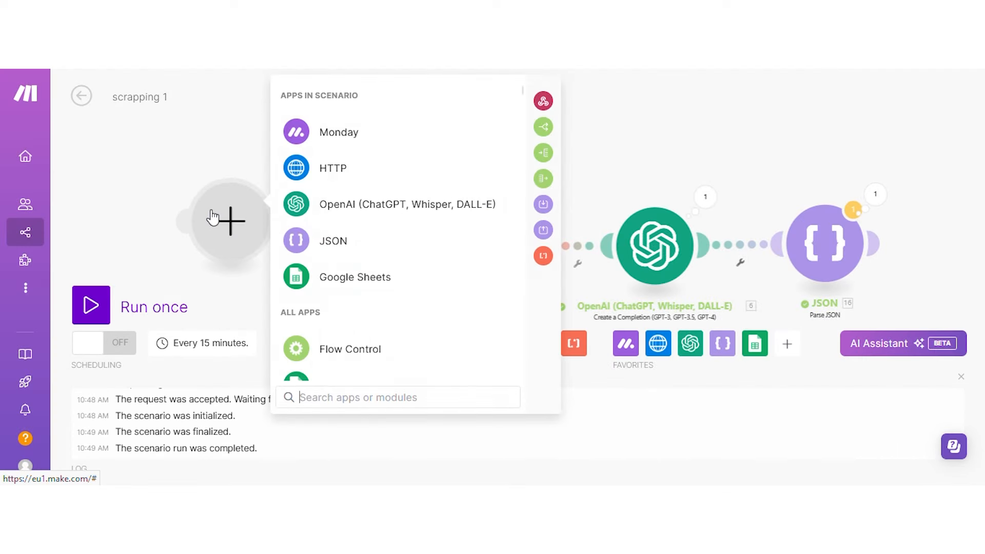
left_click(341, 271)
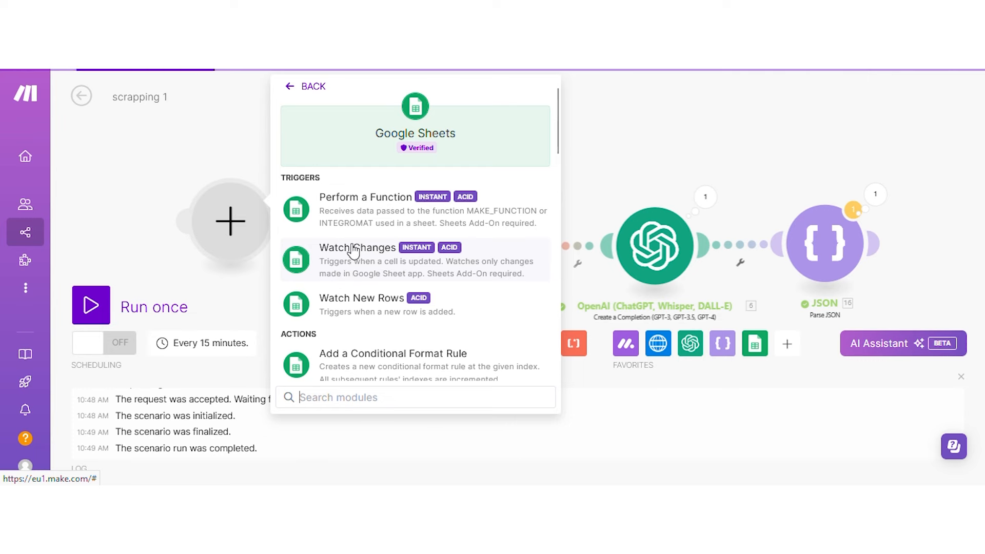
scroll(354, 247, "down", 2)
left_click(352, 226)
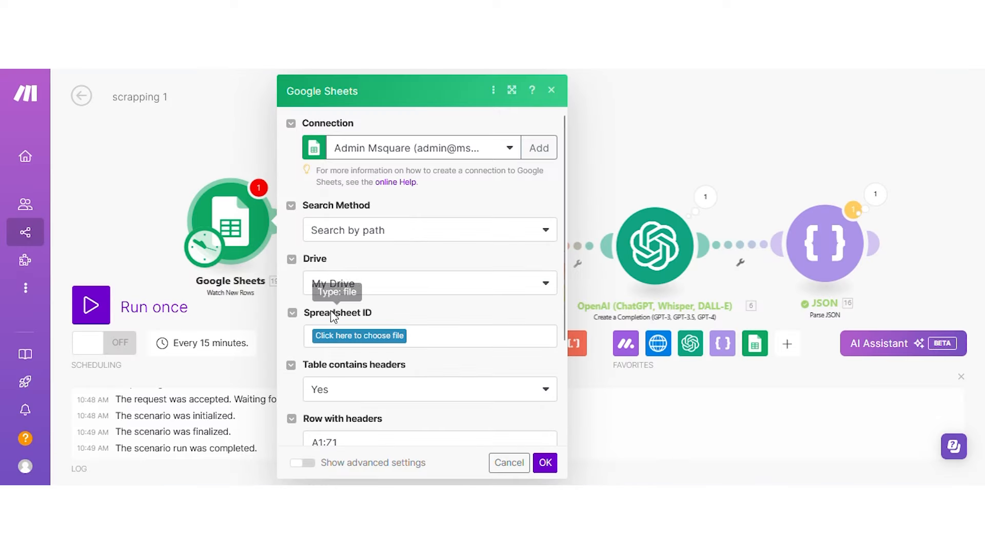
Set the trigger's Limit to 1.
scroll(349, 302, "down", 3)
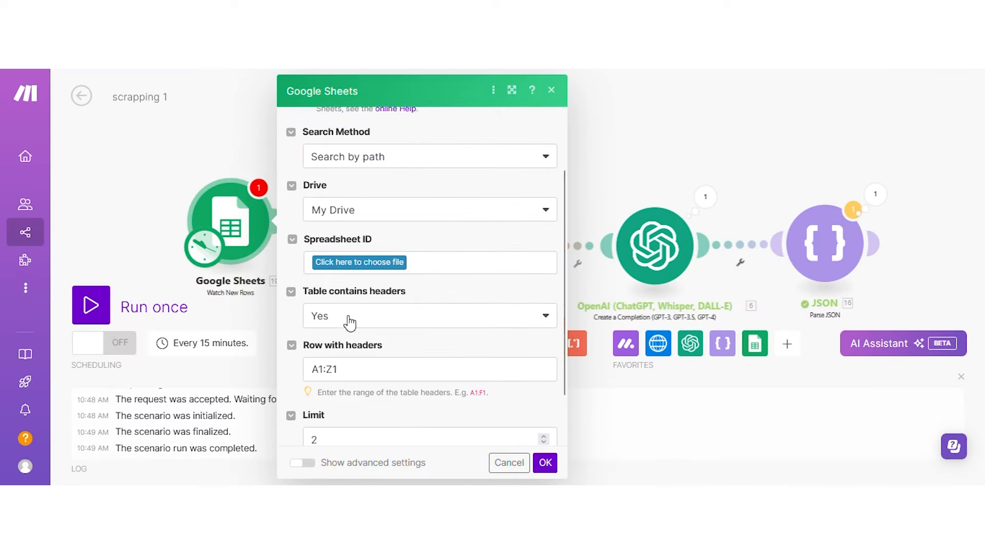
scroll(355, 319, "down", 1)
left_click(353, 379)
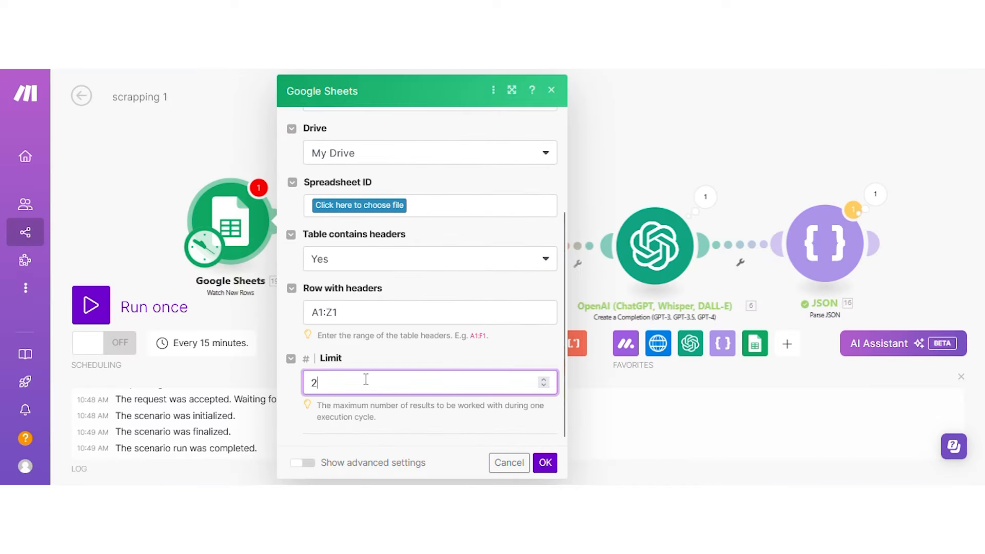
key("BackSpace")
type("1")
Switch the trigger to a different Google account connection.
left_click(369, 207)
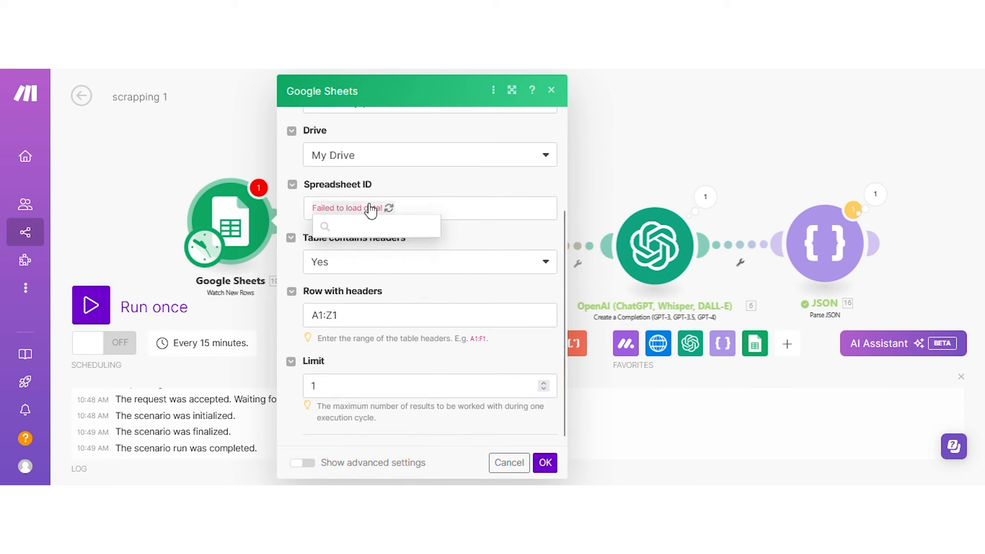
scroll(364, 203, "up", 5)
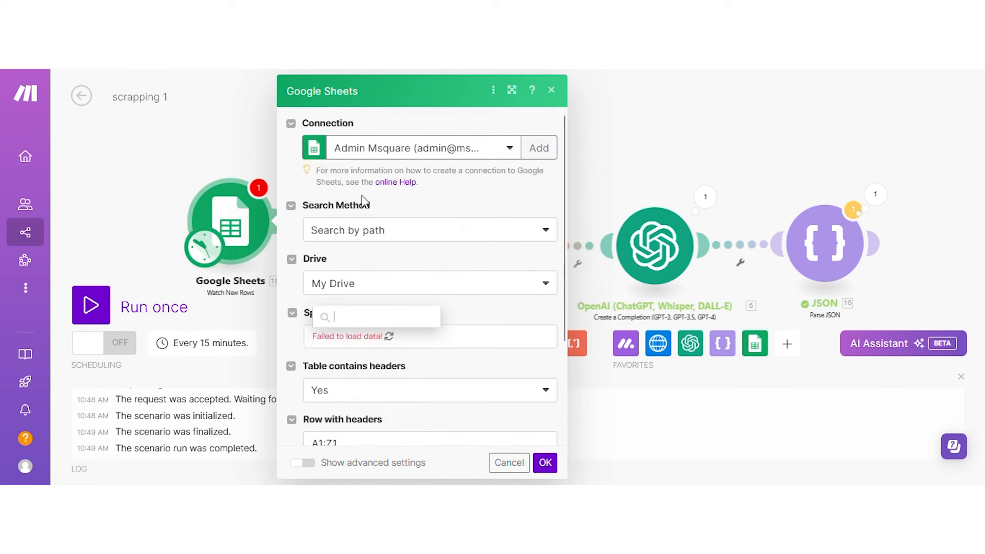
left_click(404, 154)
scroll(430, 327, "down", 3)
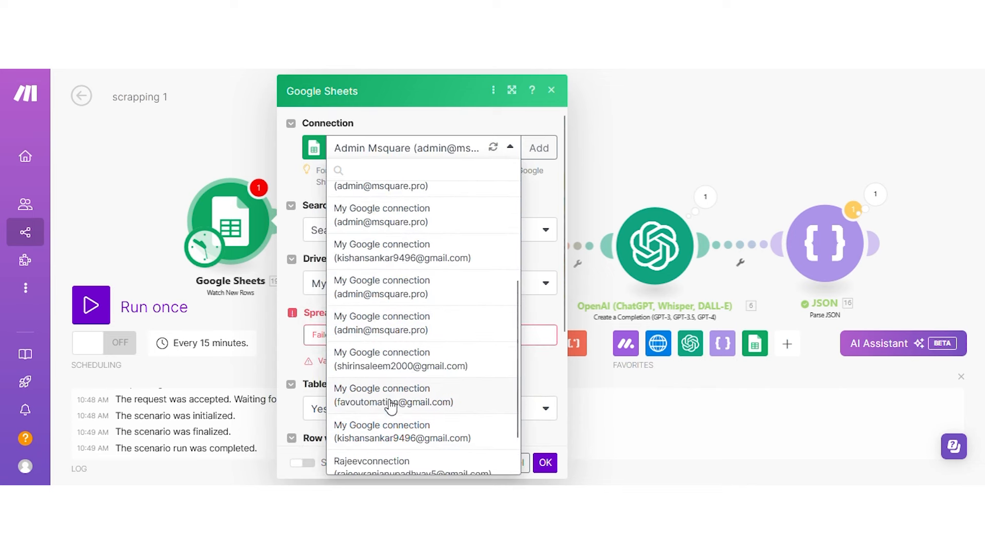
left_click(394, 432)
Point the trigger at the 'website scrapping' spreadsheet and Sheet1, and save it.
scroll(424, 323, "down", 3)
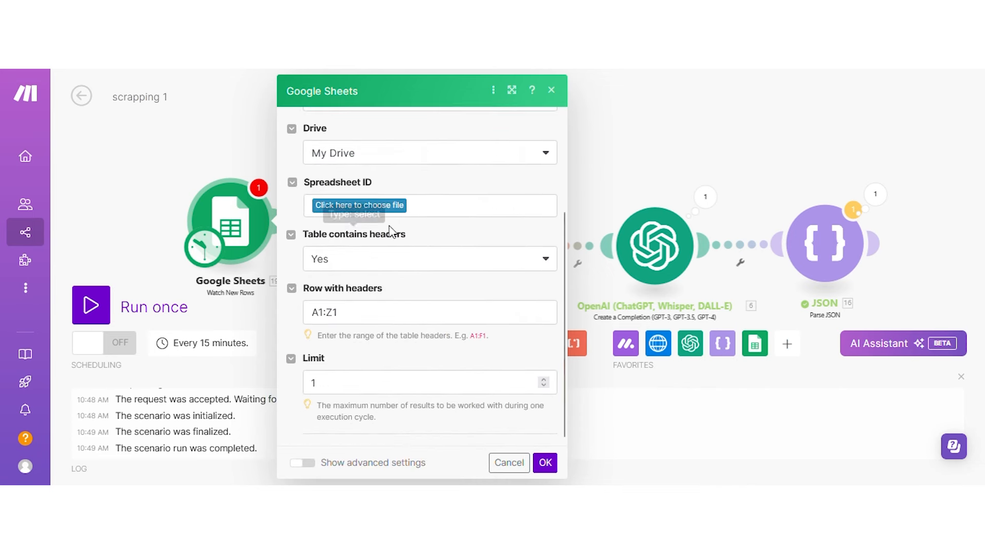
left_click(387, 208)
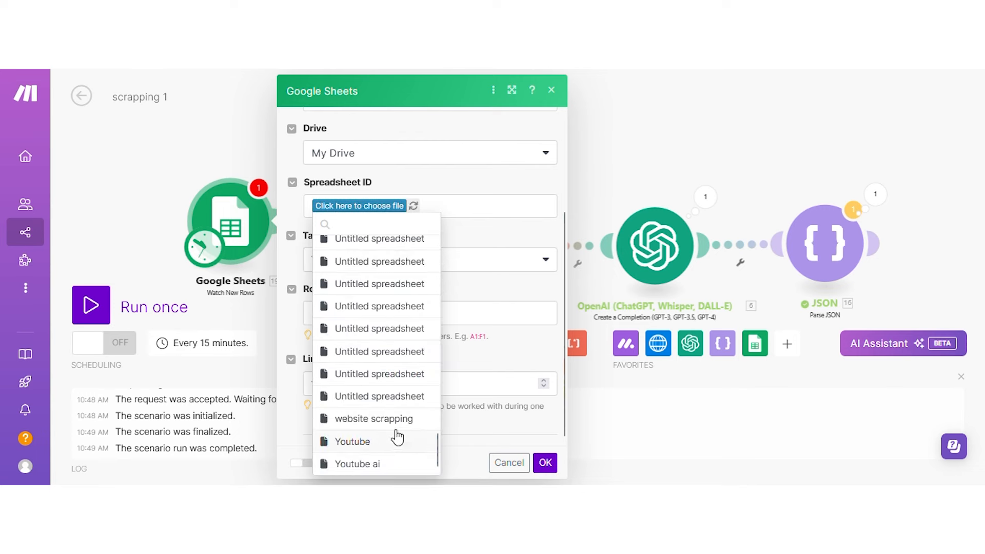
left_click(399, 419)
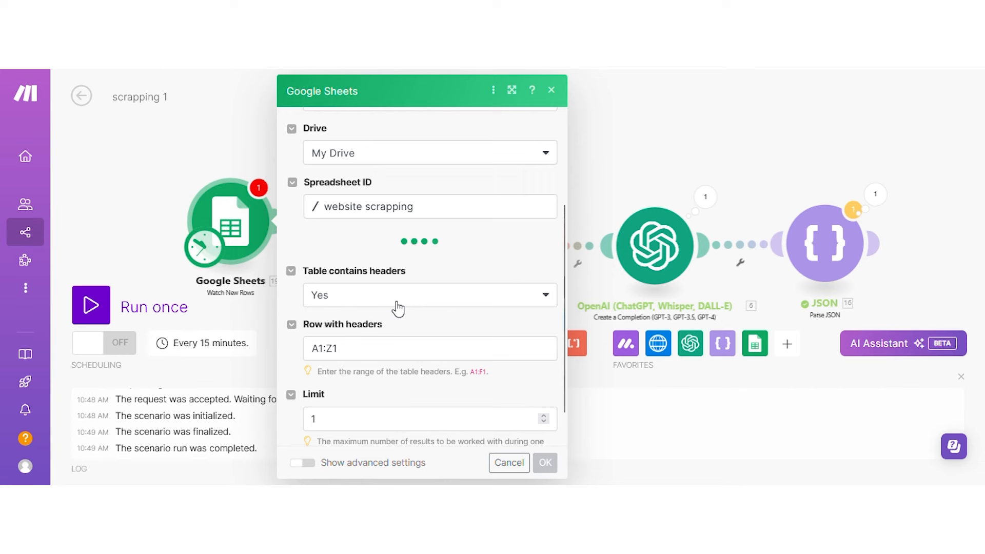
left_click(387, 269)
left_click(372, 281)
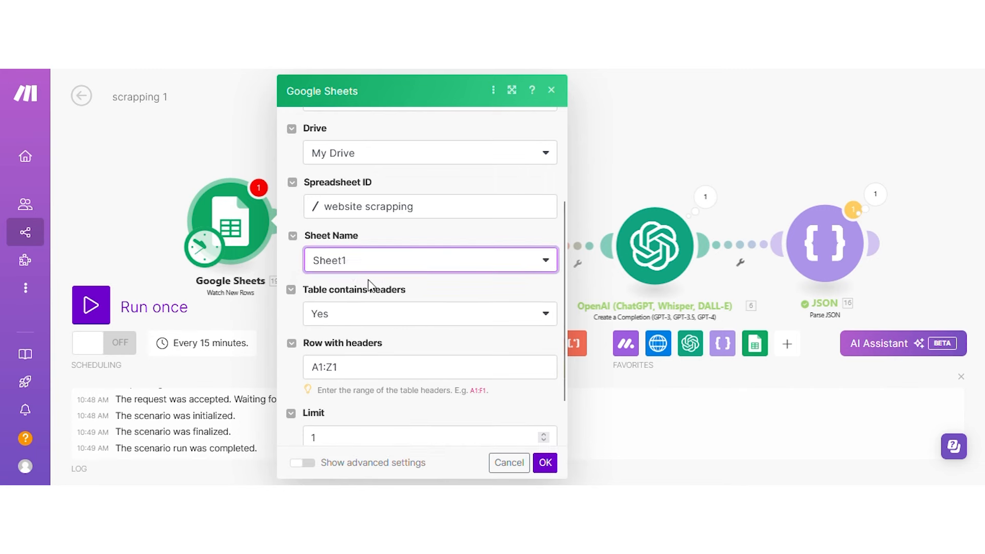
scroll(369, 284, "down", 1)
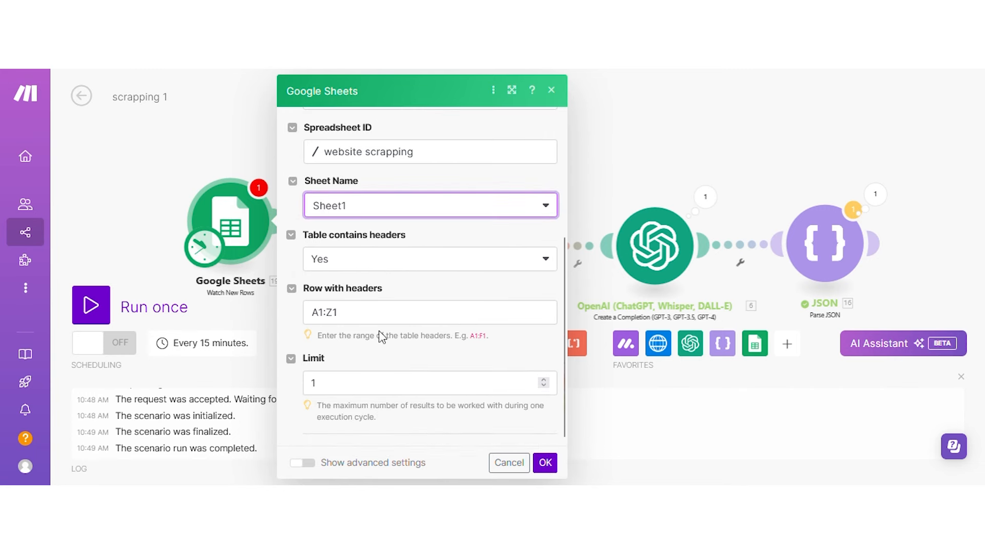
left_click(544, 463)
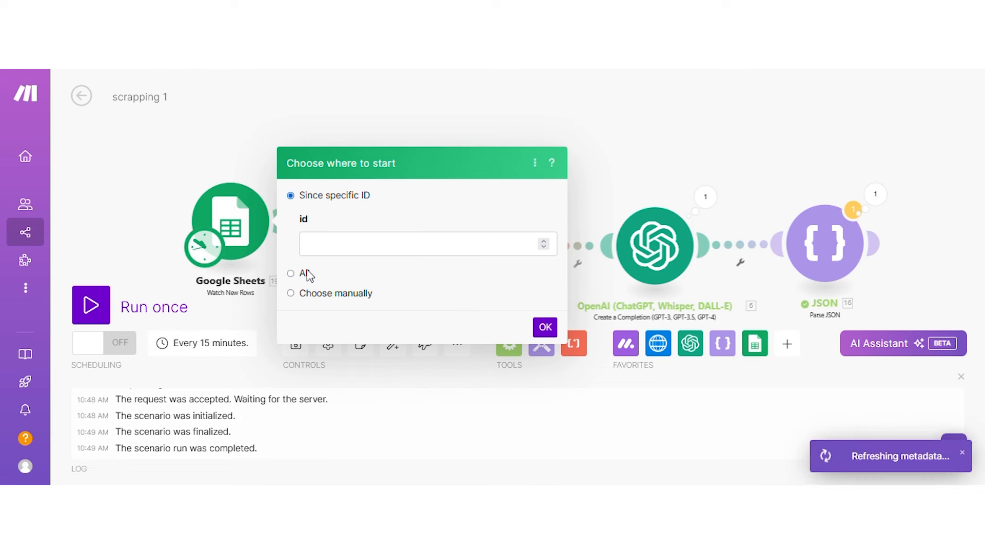
Make the Watch New Rows trigger start from row 2.
left_click(303, 293)
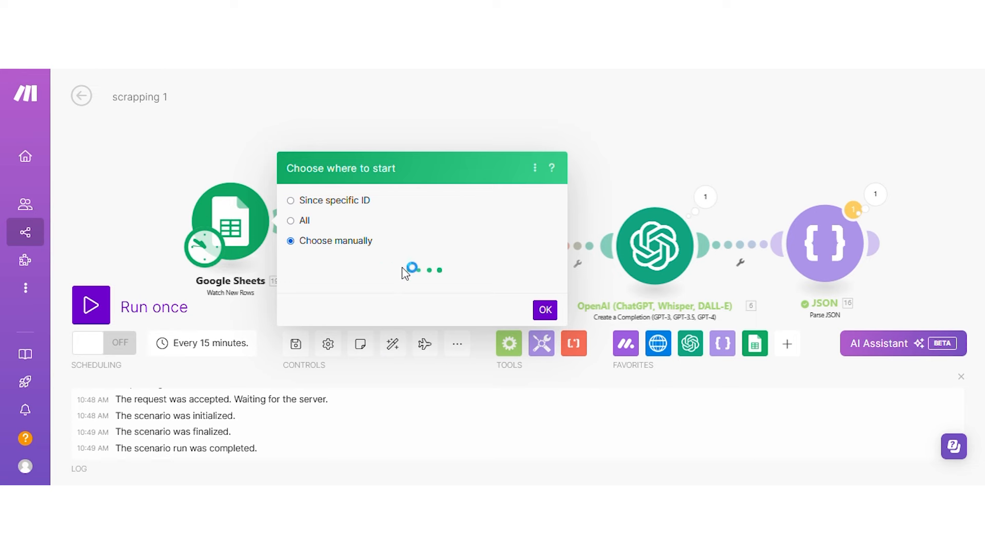
left_click(341, 246)
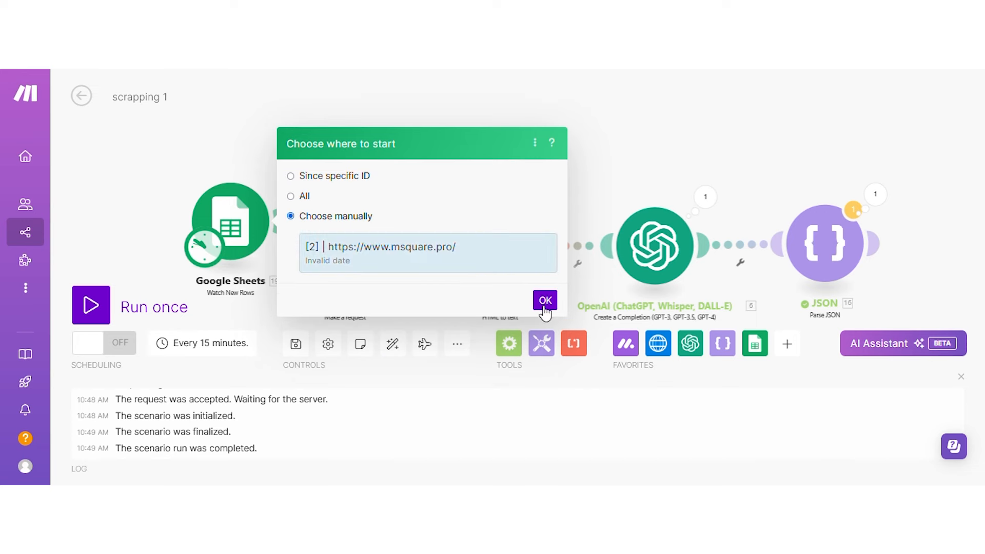
left_click(545, 304)
Map the HTTP request URL to the sheet's urls (A) value and save.
left_click(346, 249)
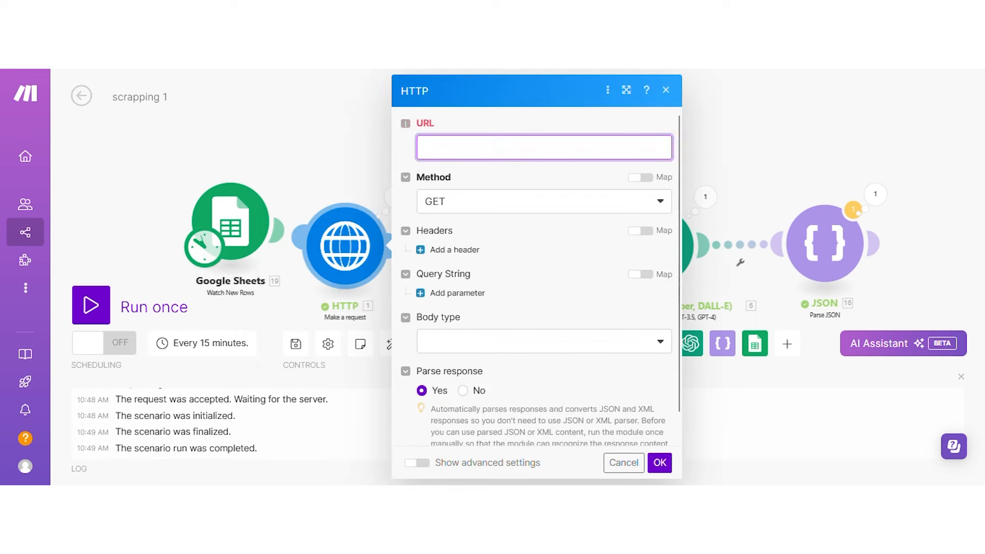
left_click(440, 150)
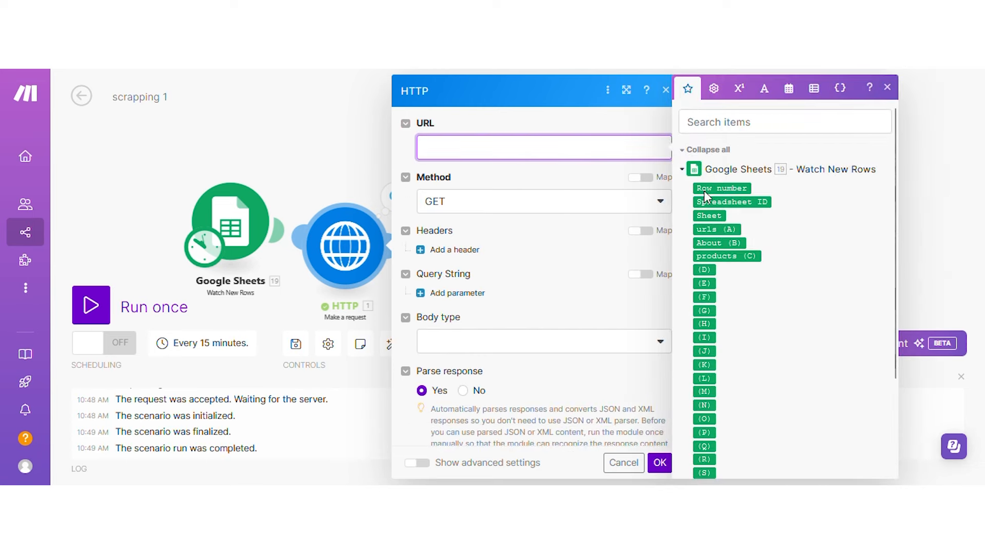
left_click(733, 228)
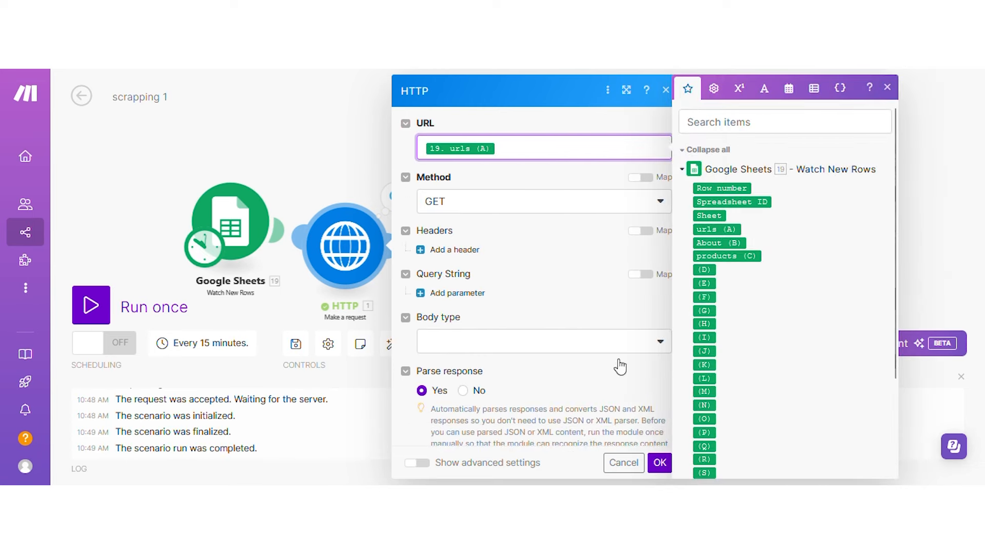
left_click(660, 462)
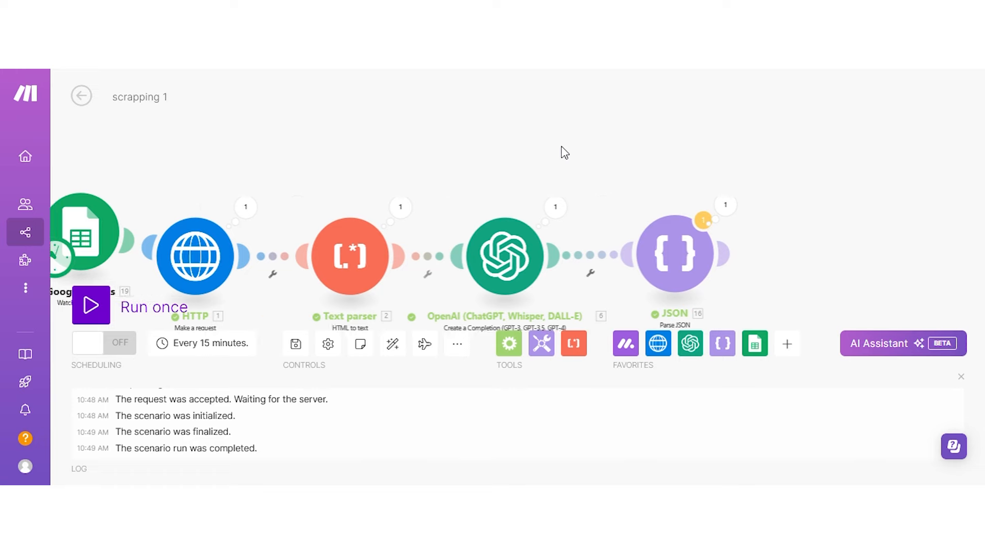
Add a Google Sheets Update a Row module after the JSON step.
left_click(754, 343)
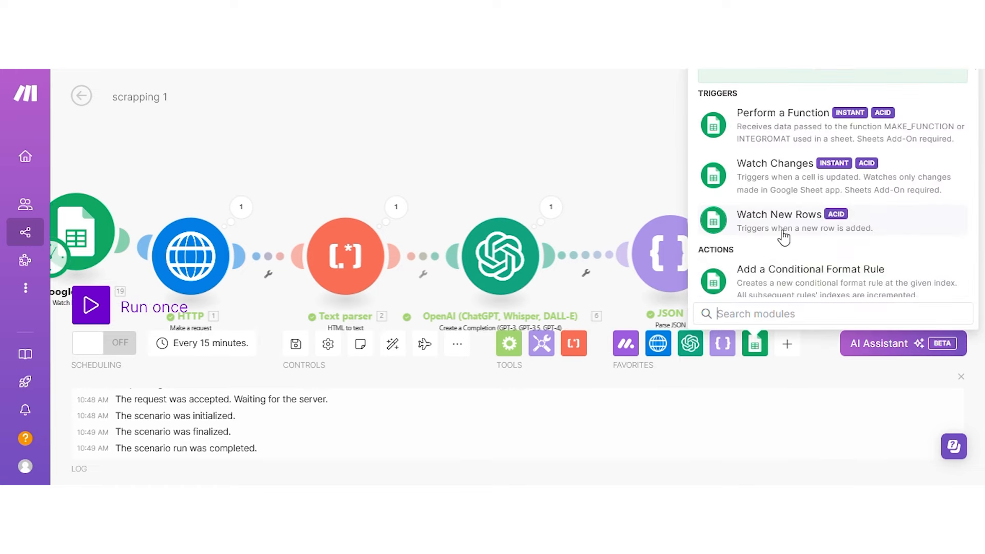
scroll(787, 246, "down", 10)
scroll(796, 253, "up", 5)
scroll(795, 252, "down", 10)
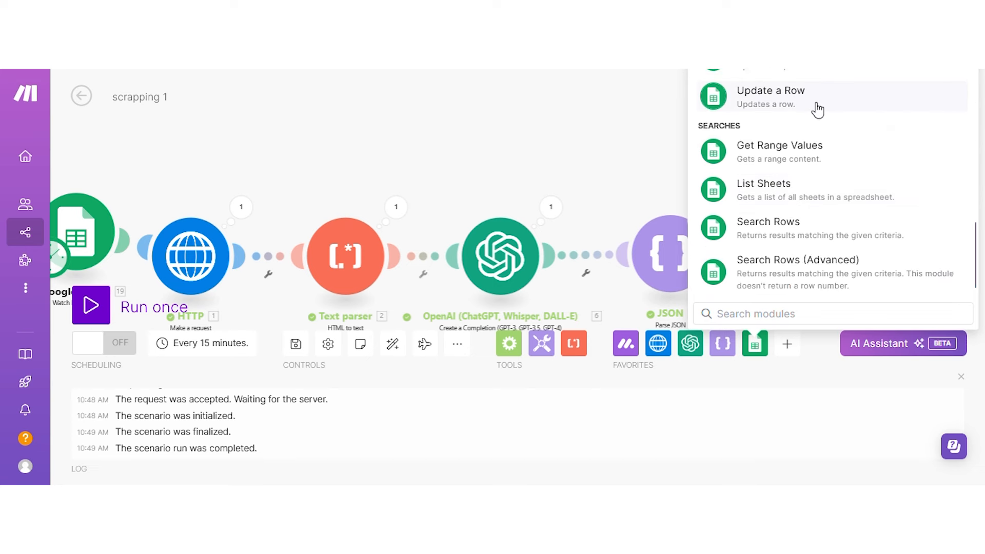
left_click(817, 109)
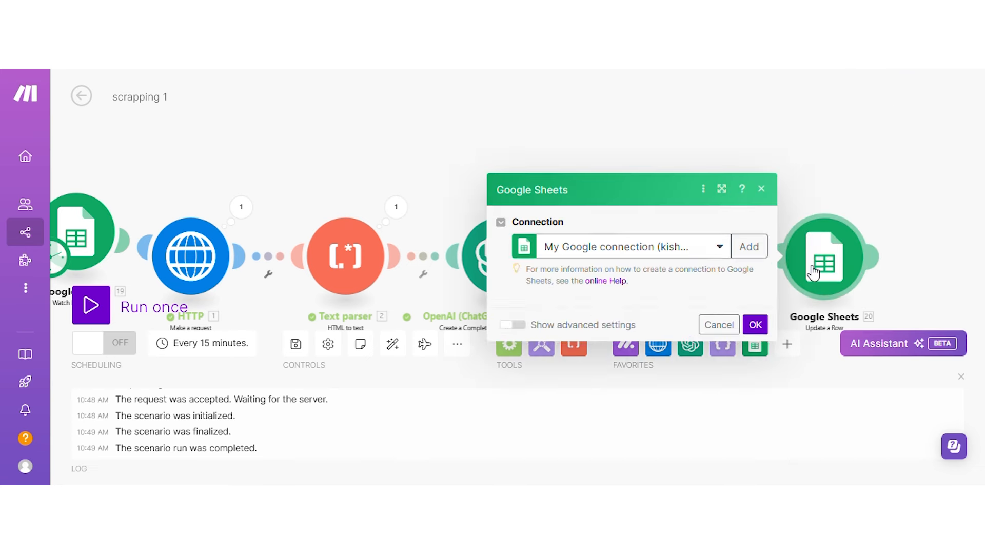
Target the 'website scrapping' spreadsheet, Sheet1, and the trigger's Row number.
left_click(586, 361)
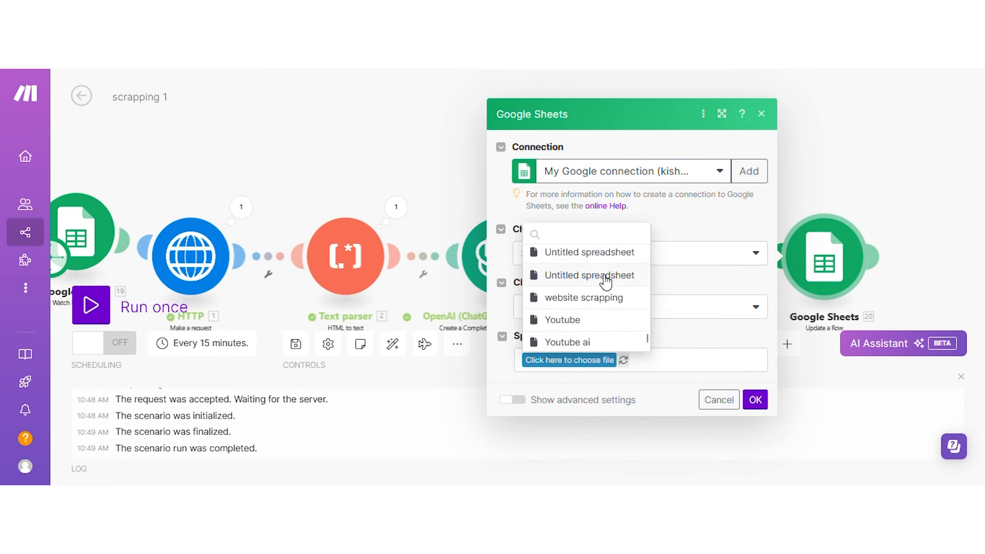
left_click(583, 296)
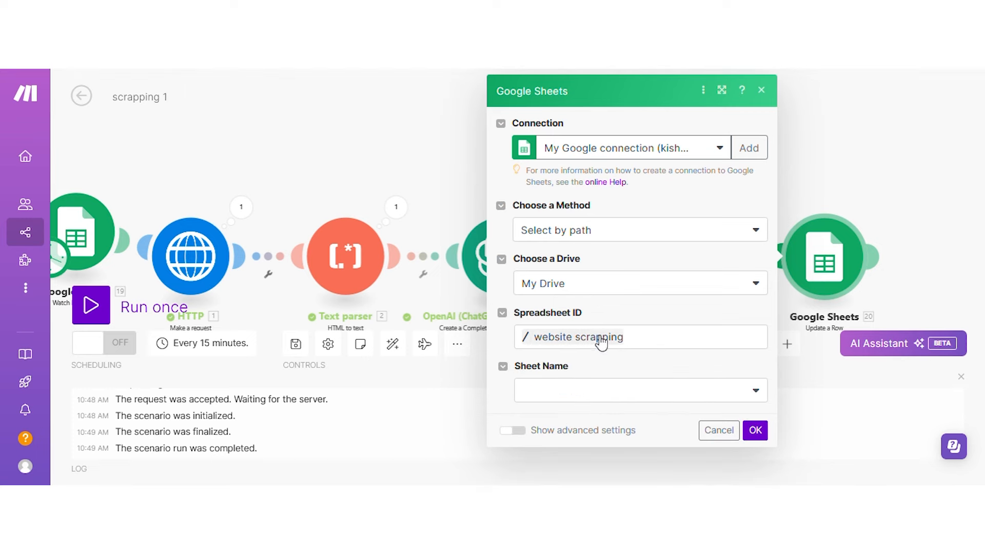
left_click(586, 402)
left_click(555, 364)
scroll(605, 339, "down", 2)
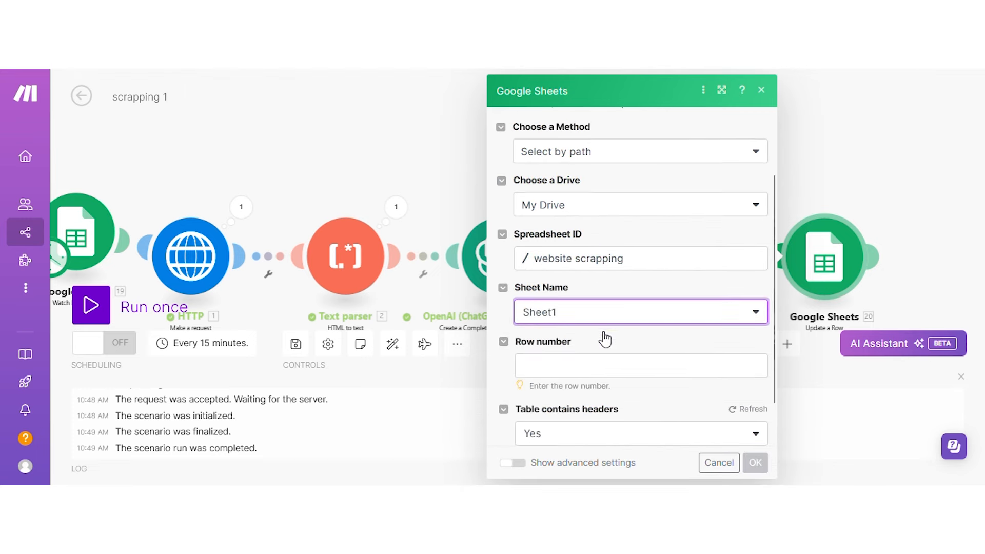
left_click(581, 367)
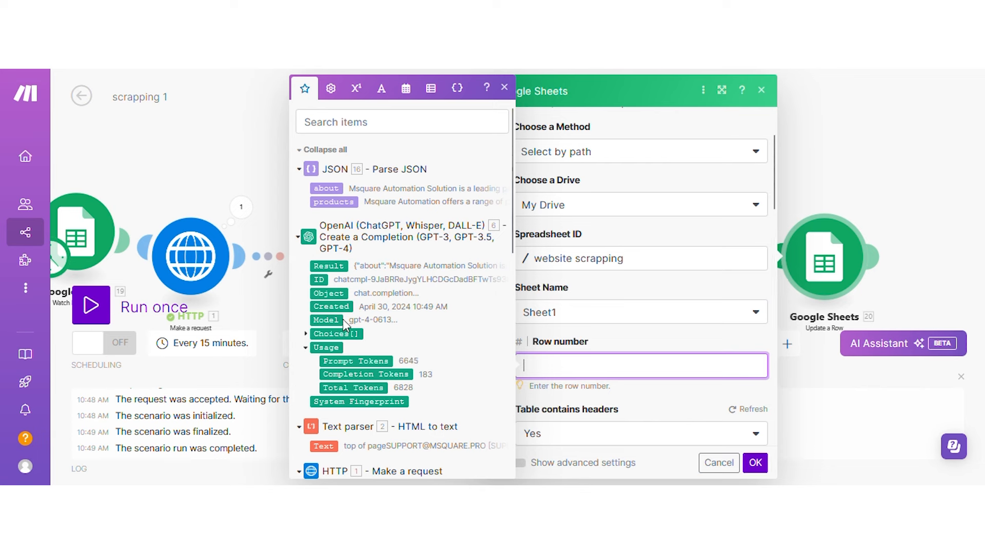
scroll(378, 323, "down", 6)
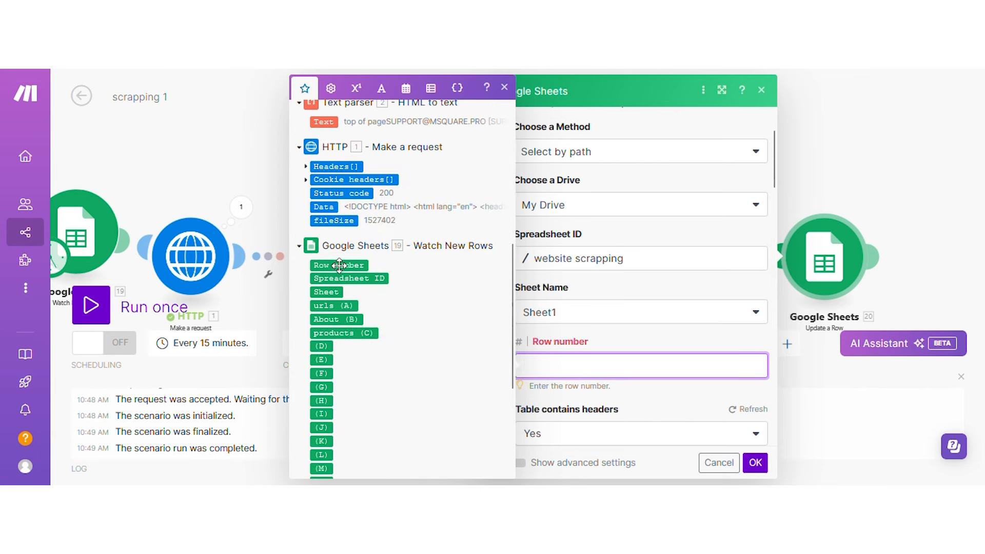
left_click(338, 264)
Fill About (B) and products (C) with parsed about and products, save, and auto-align.
scroll(593, 355, "down", 1)
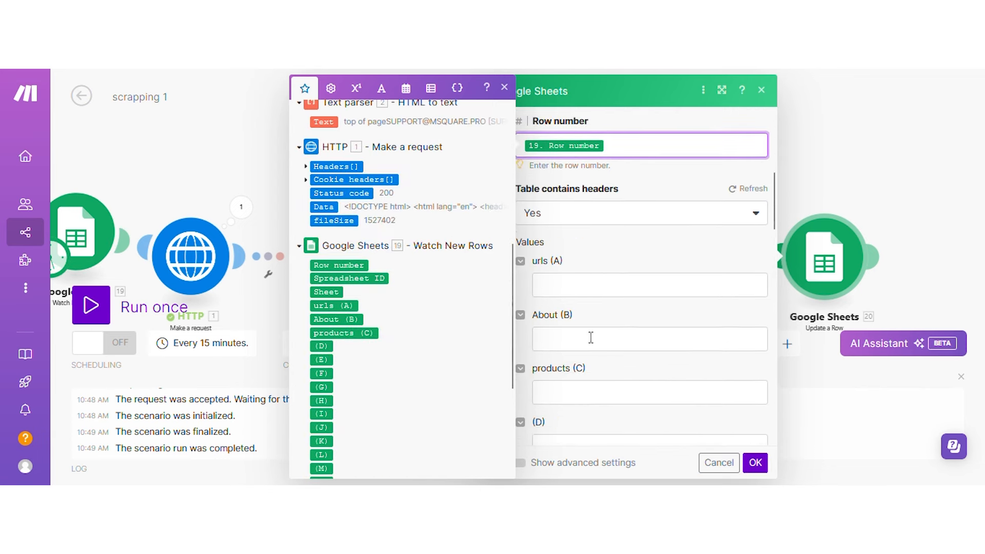
left_click(589, 336)
left_click(342, 189)
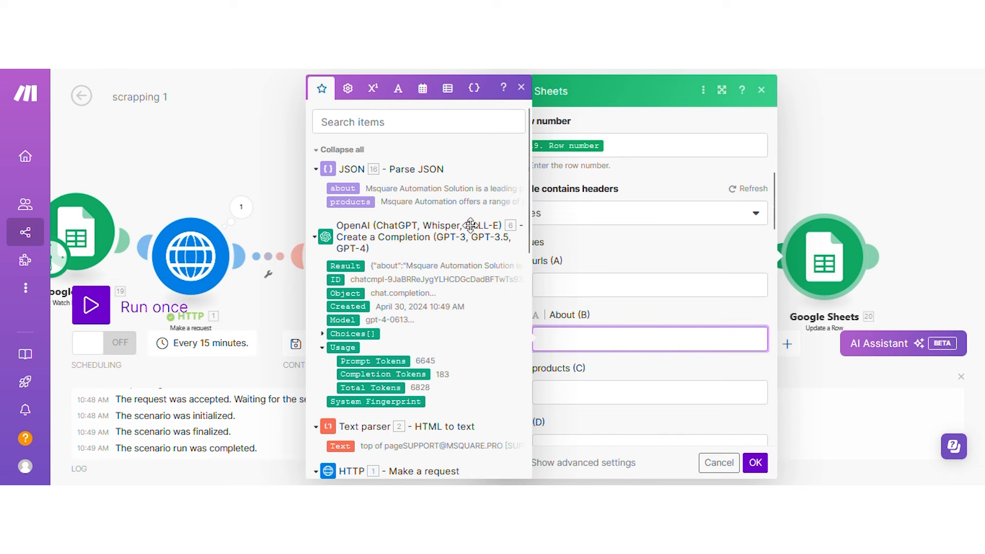
key("Tab")
left_click(339, 197)
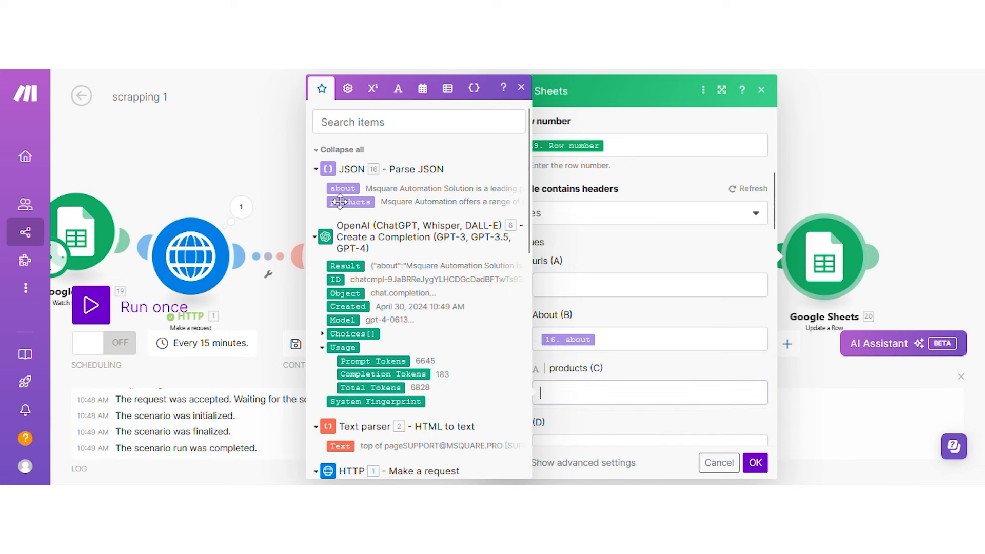
left_click(754, 462)
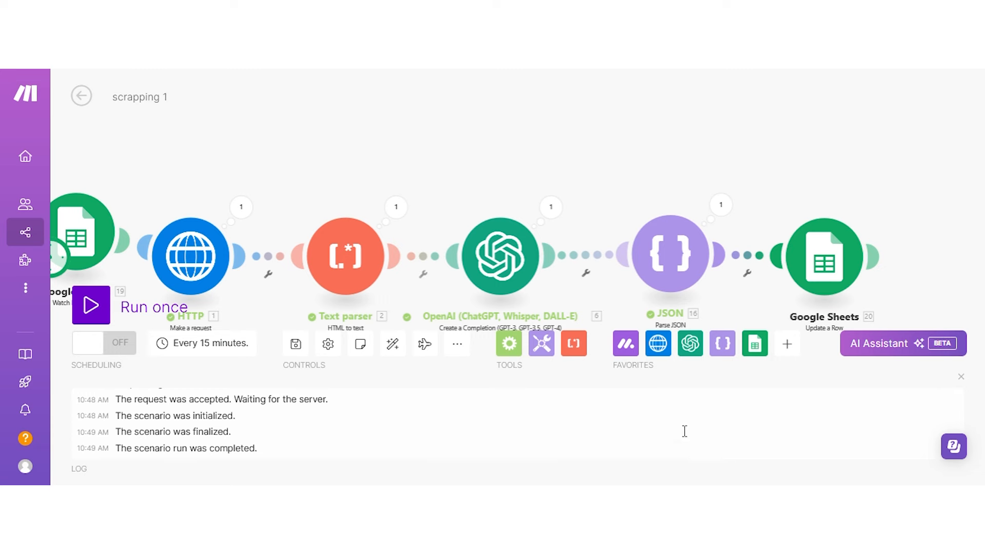
left_click(393, 343)
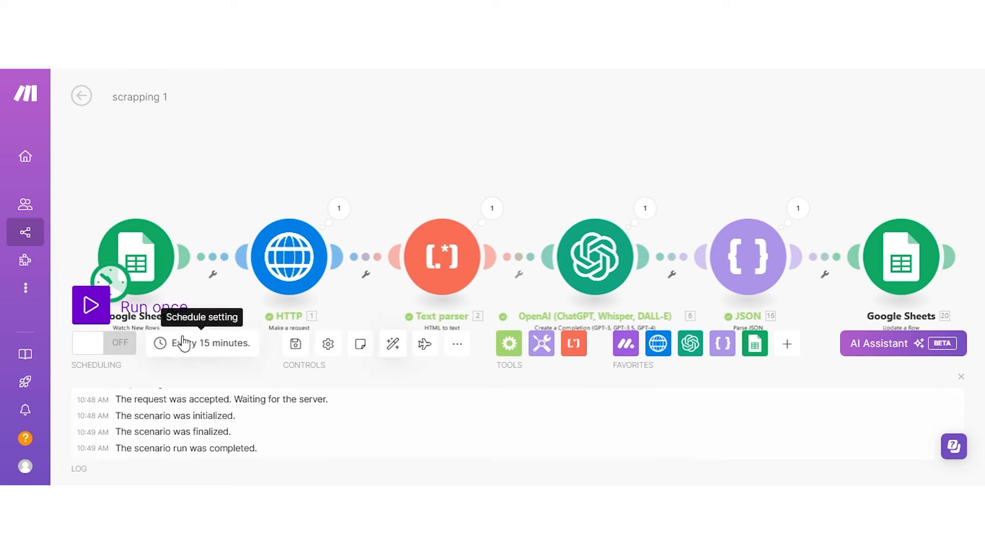
Run the scenario once and view the Google Sheets output for Sheet1!A2:C2.
left_click(90, 305)
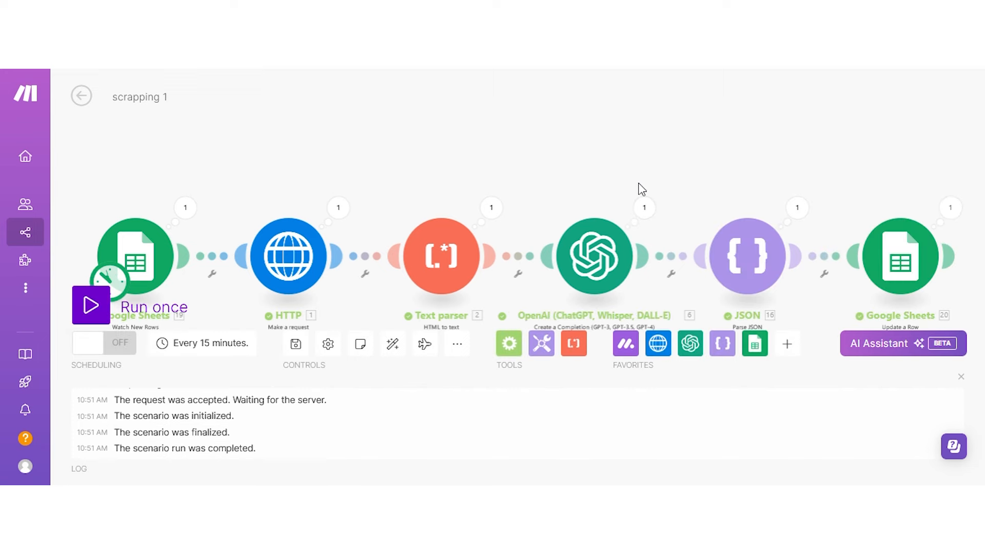
left_click(937, 212)
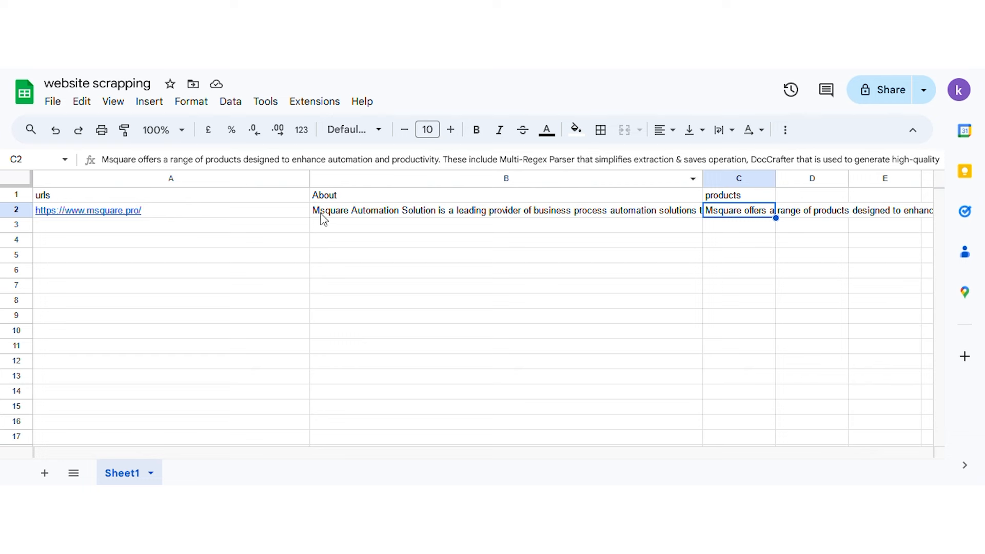
Review cells B2, C2 and A2 for the scraped About, products and URL.
left_click(402, 214)
left_click(748, 219)
left_click(207, 211)
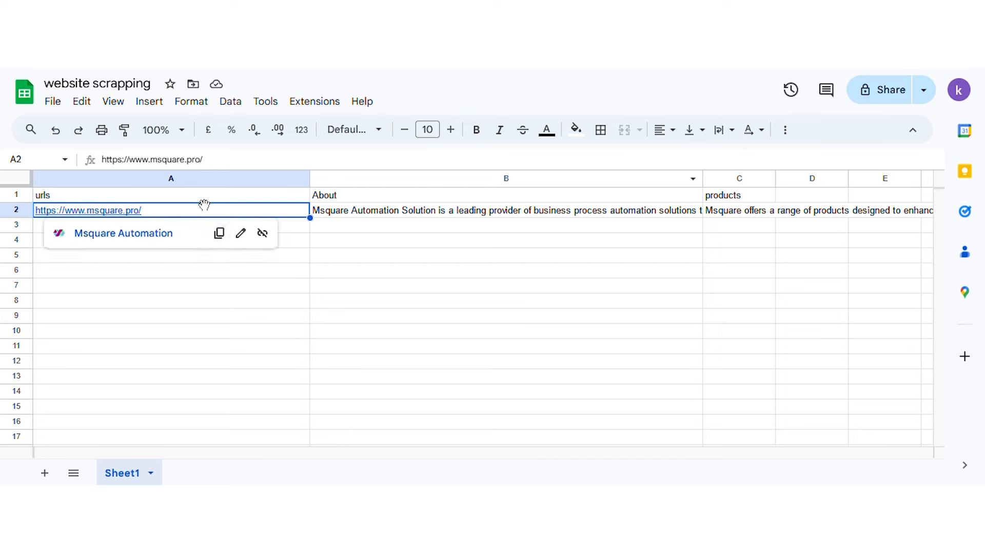
Navigate the browser to the Zillow real-estate homepage.
left_click(296, 236)
left_click(271, 229)
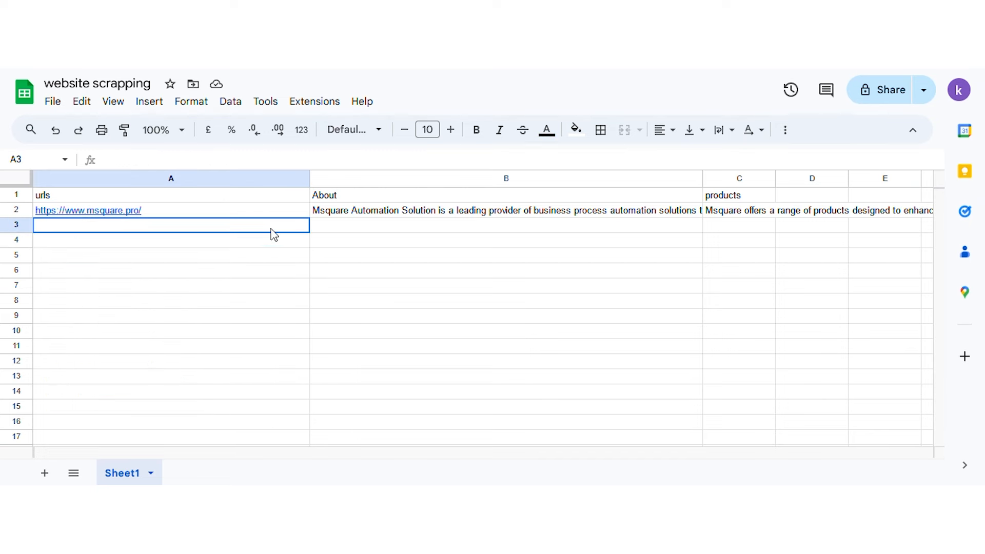
left_click(341, 228)
left_click(705, 229)
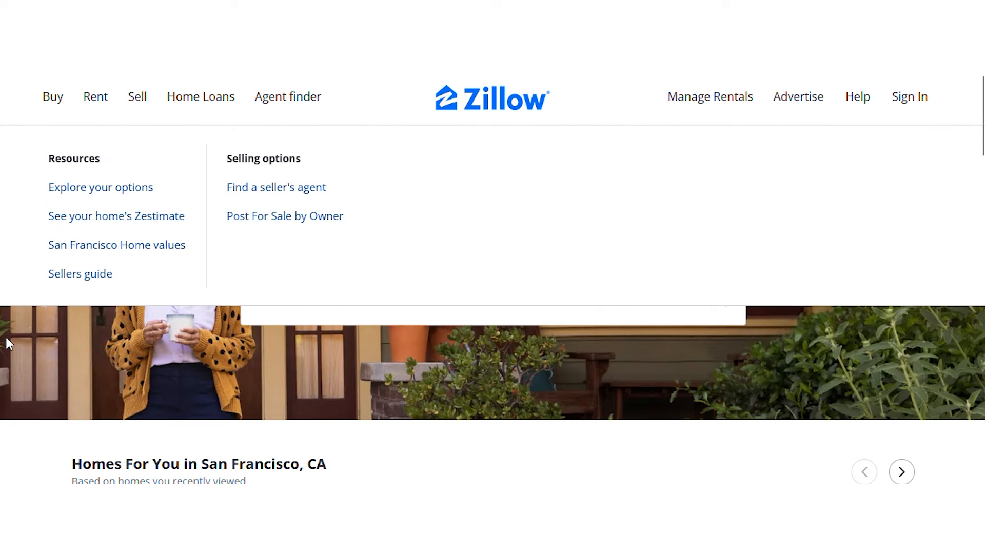
Fill Zillow's home search box with 'San-Francisco' from the recent searches.
mouse_move(49, 93)
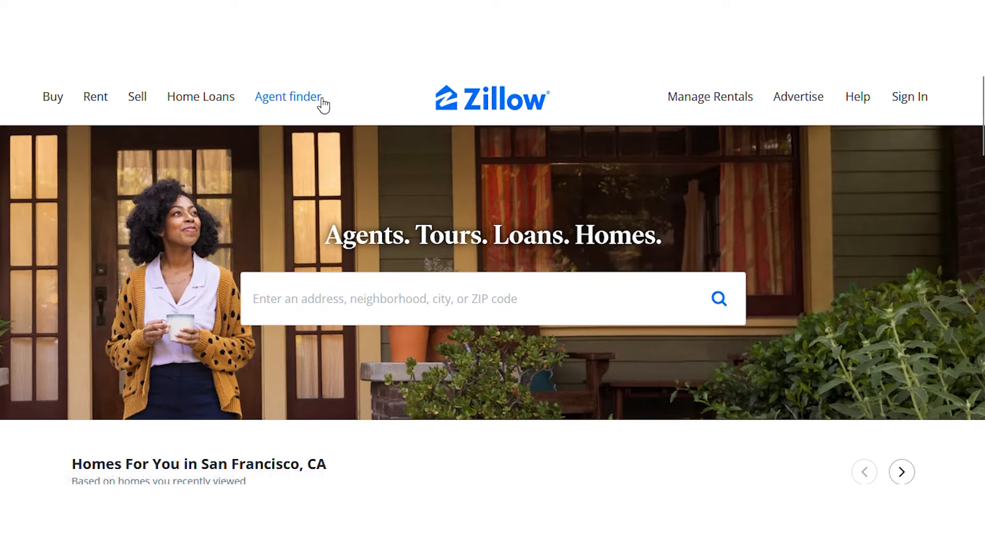
mouse_move(323, 104)
scroll(501, 410, "down", 5)
scroll(325, 398, "down", 12)
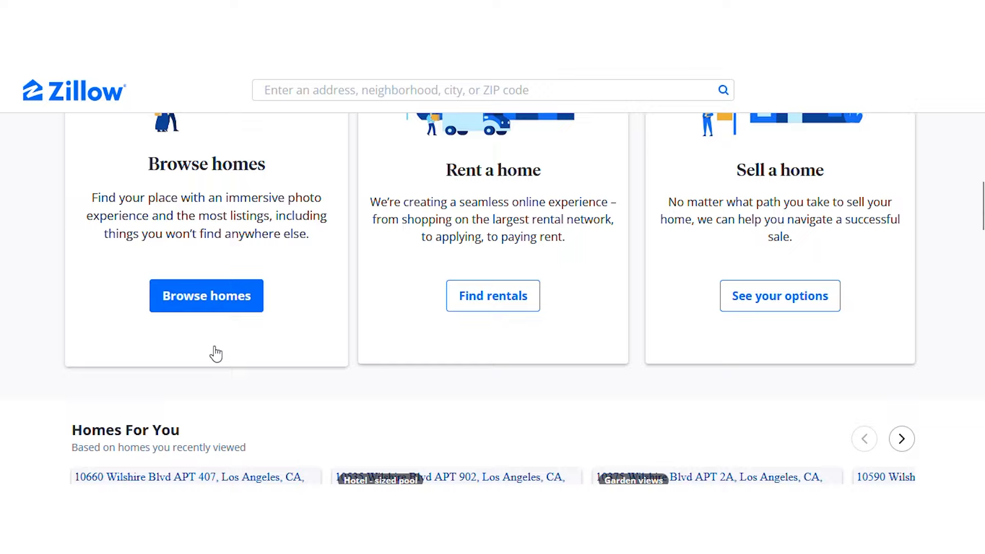
scroll(214, 351, "down", 12)
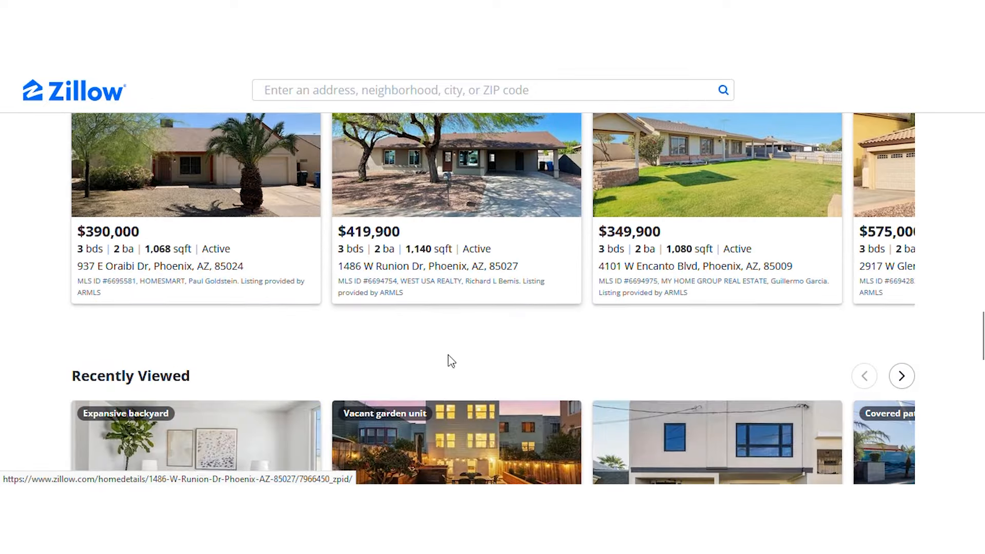
scroll(449, 359, "down", 15)
scroll(546, 362, "up", 10)
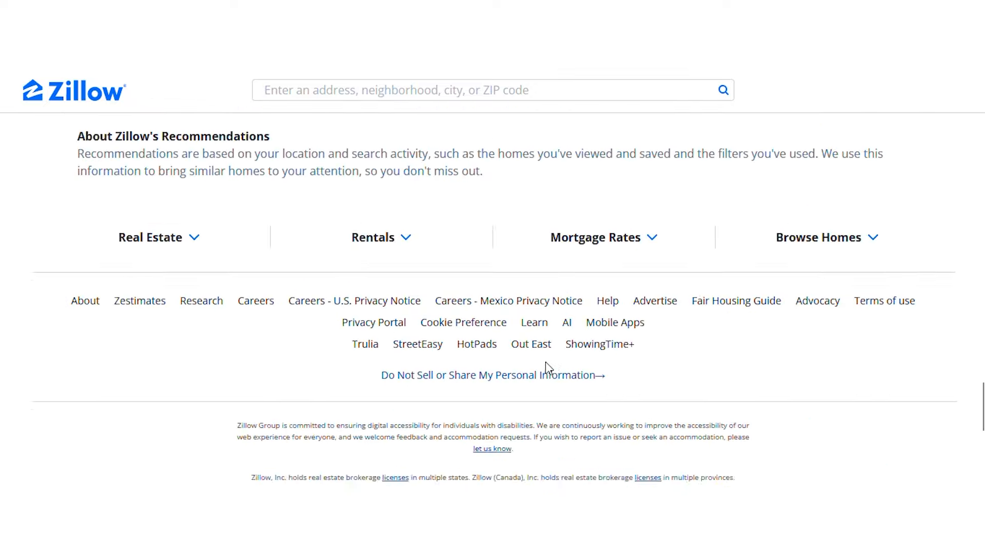
scroll(555, 379, "up", 2)
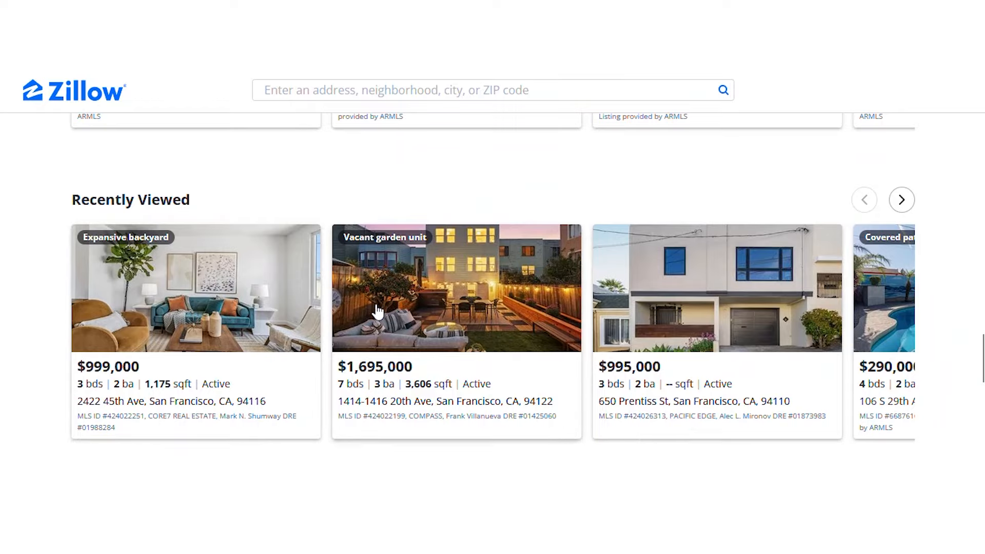
scroll(215, 333, "up", 5)
scroll(285, 376, "up", 20)
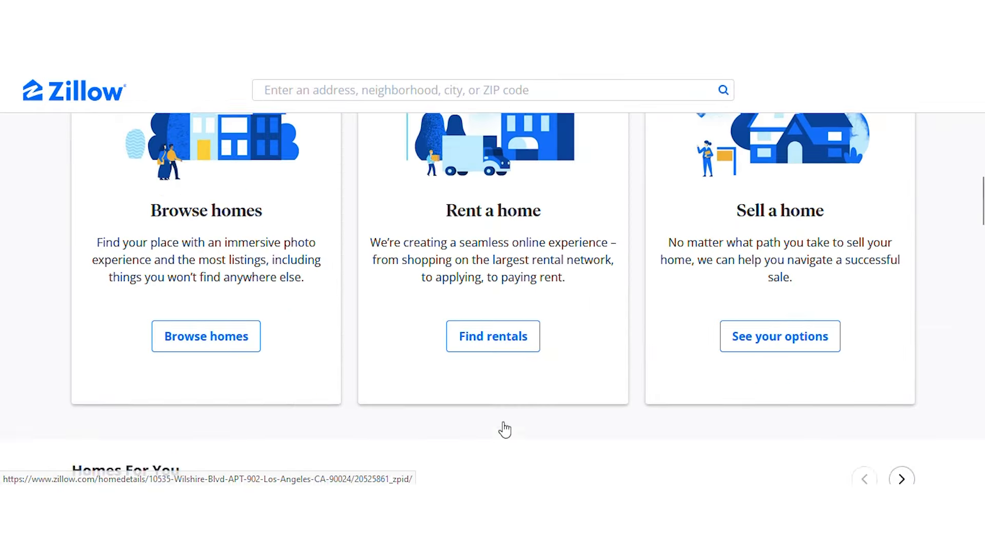
scroll(502, 431, "up", 7)
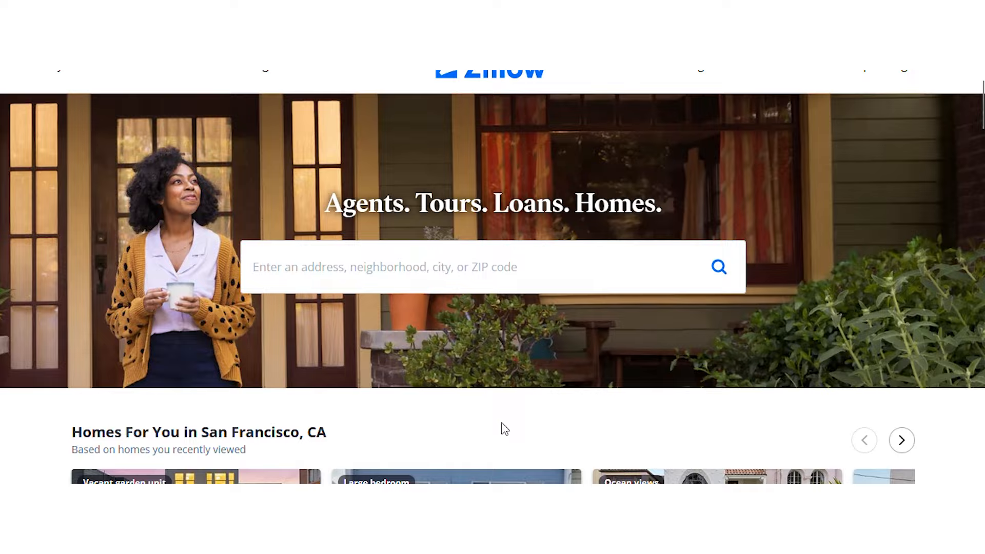
scroll(502, 430, "down", 5)
scroll(503, 429, "down", 5)
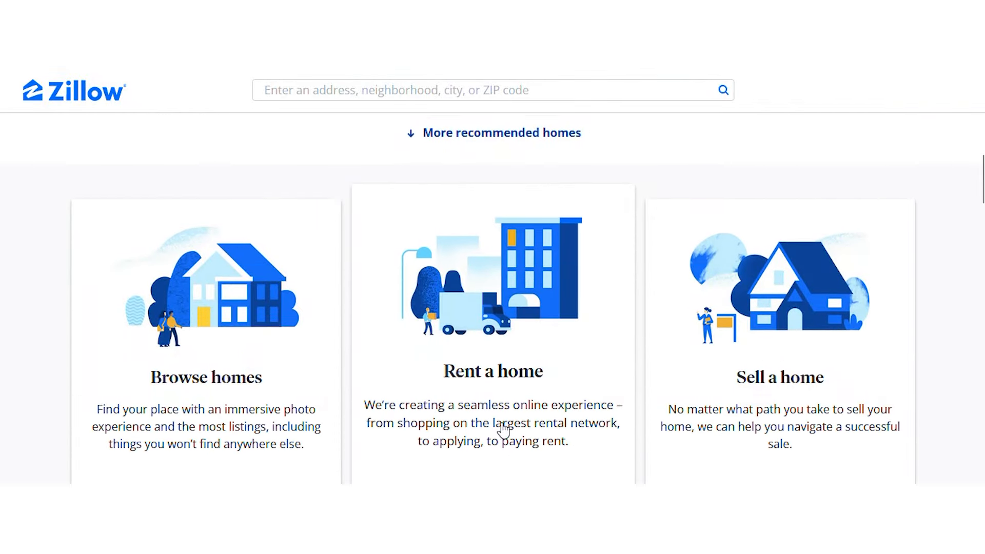
scroll(502, 446, "up", 4)
scroll(502, 451, "up", 5)
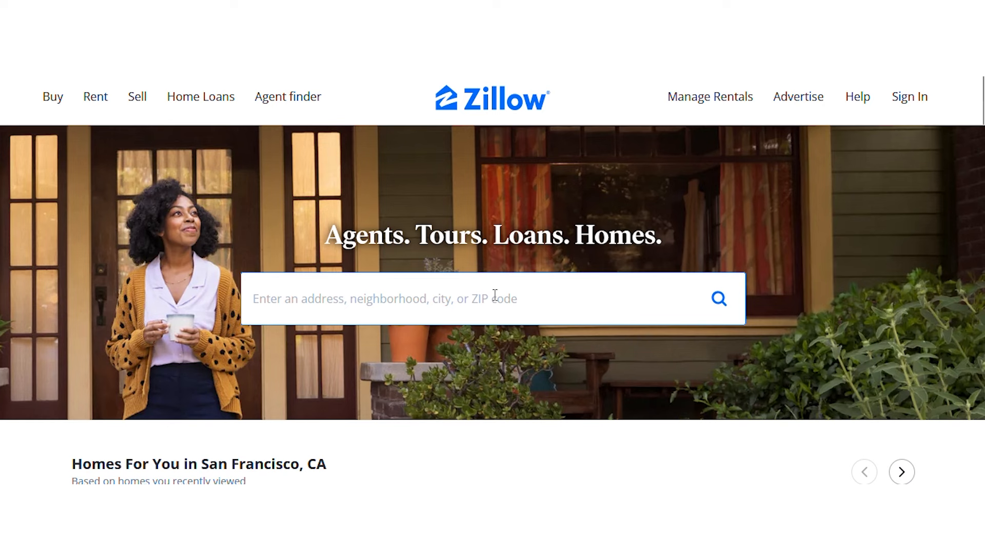
left_click(441, 318)
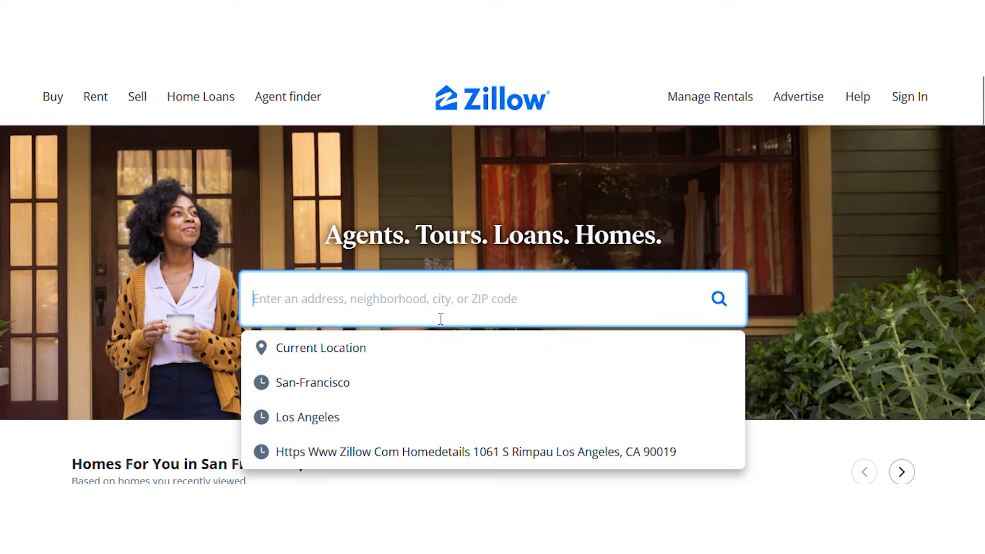
left_click(311, 393)
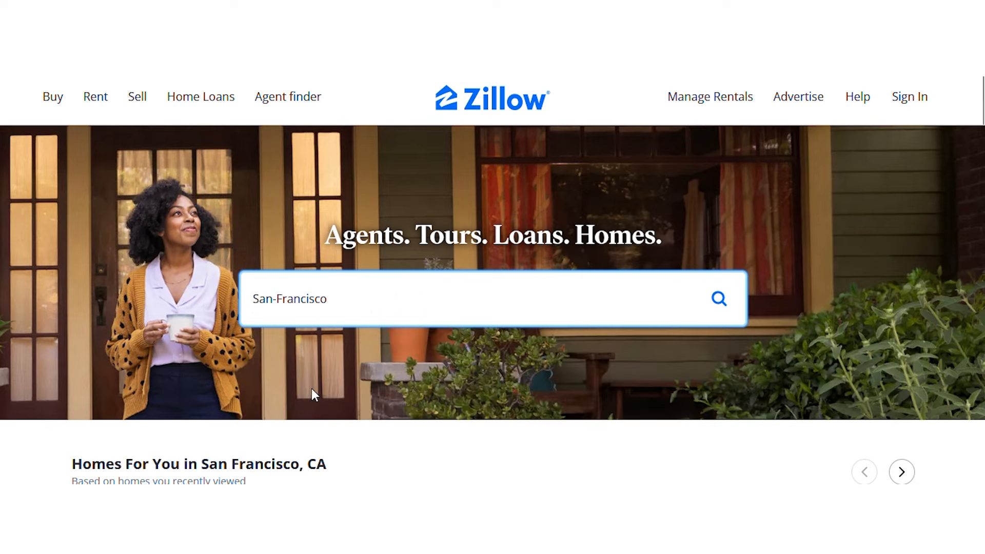
Search San Francisco, CA homes for sale and scroll through the listing results.
left_click(717, 300)
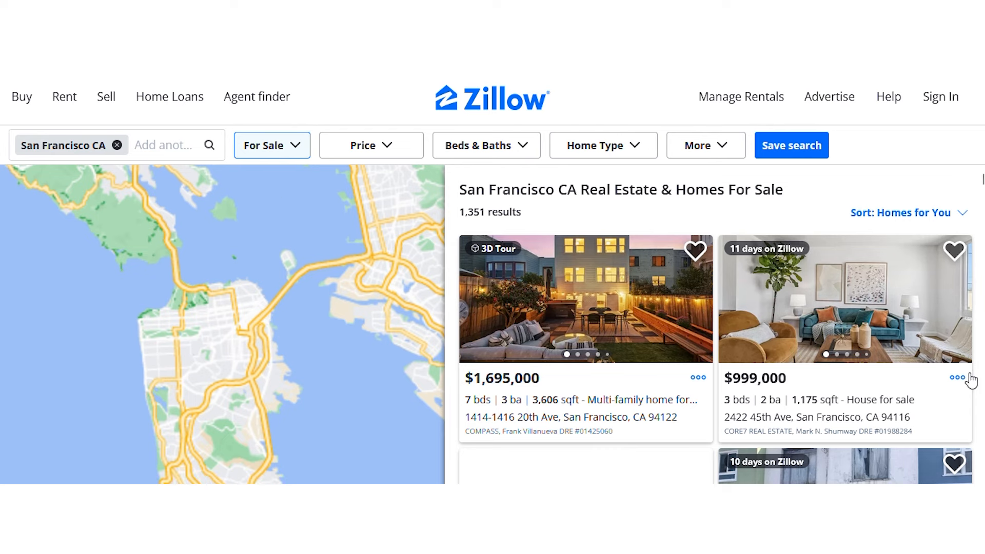
scroll(876, 302, "down", 5)
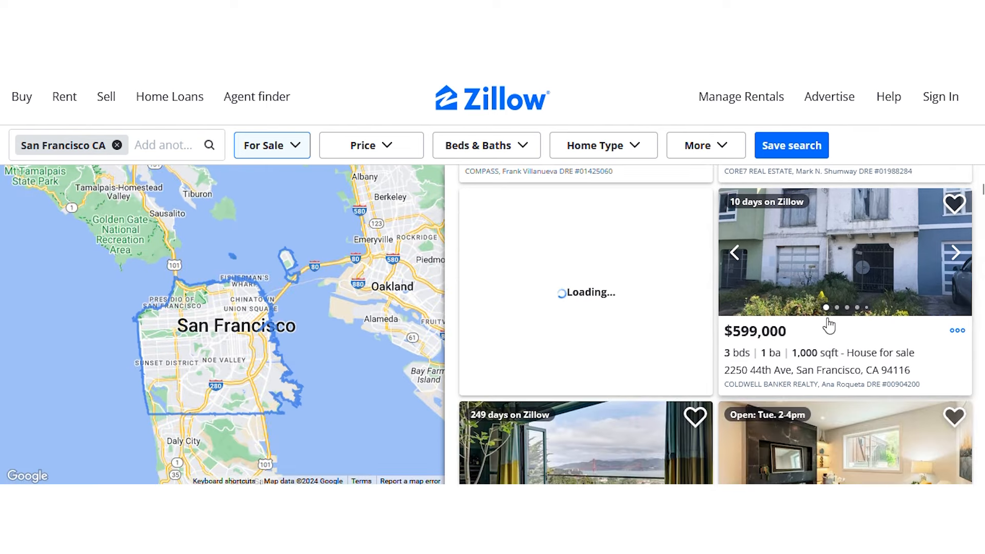
scroll(661, 354, "up", 5)
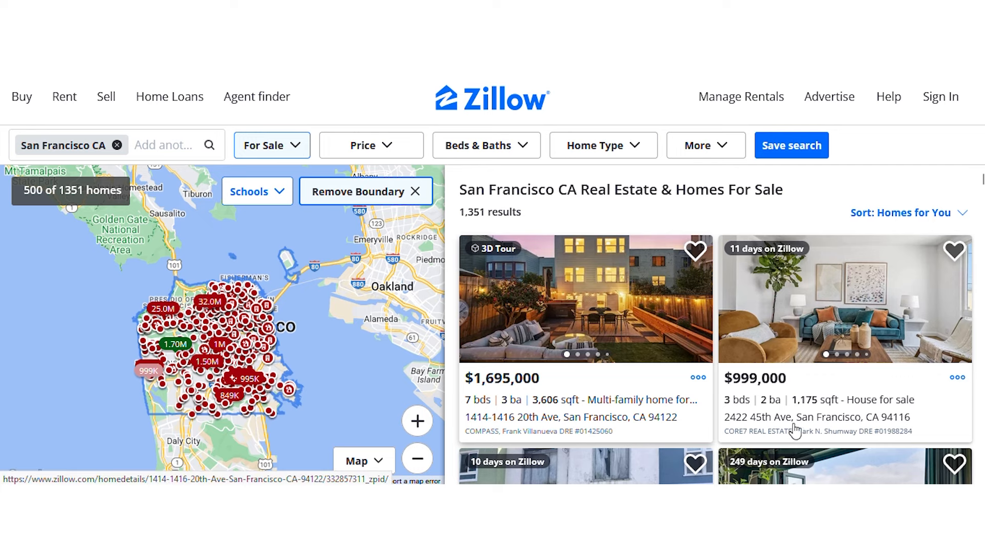
scroll(811, 406, "down", 5)
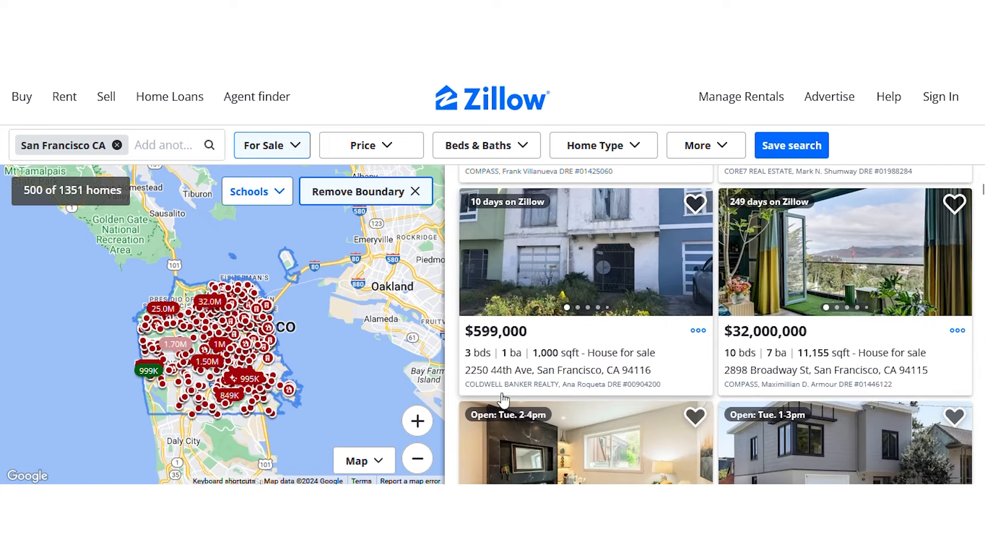
scroll(684, 349, "down", 4)
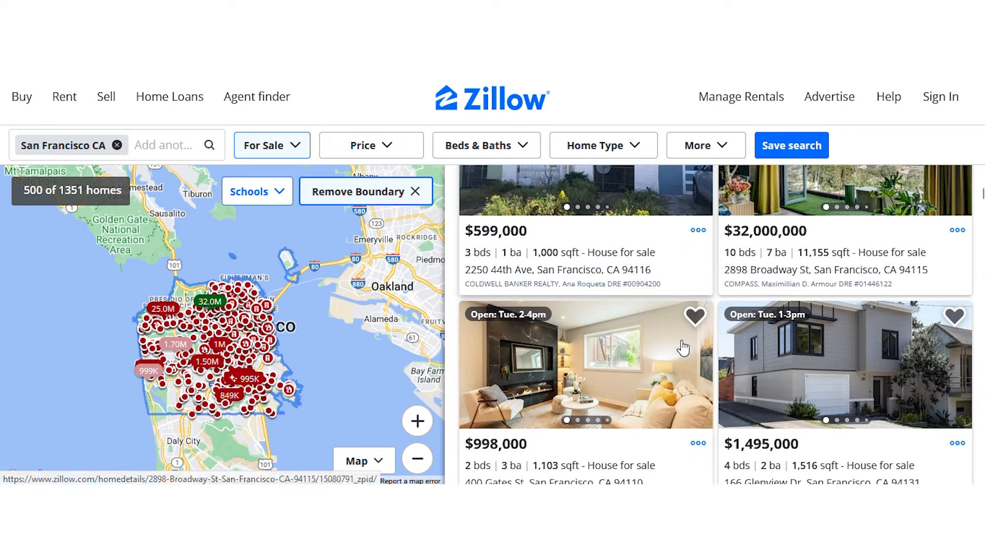
scroll(715, 257, "down", 4)
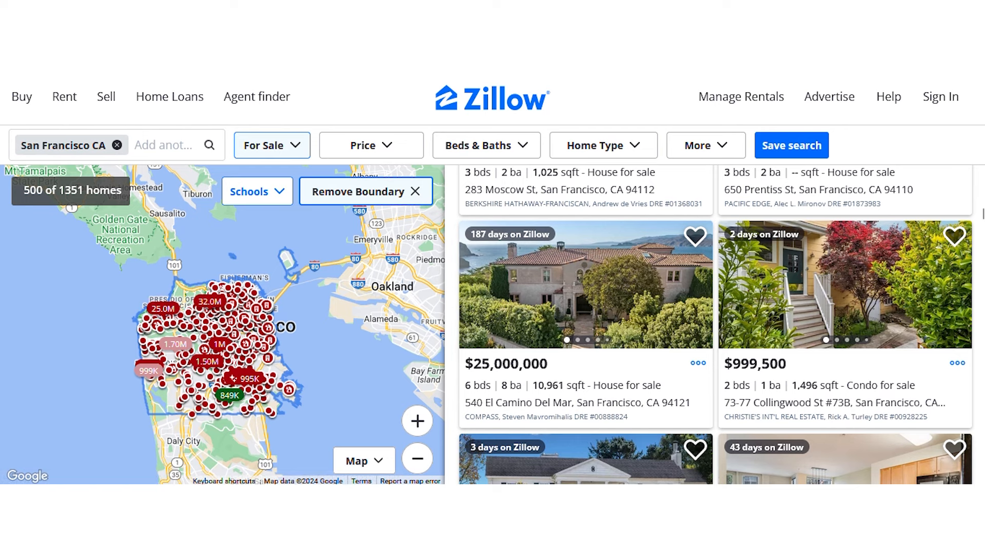
key("ctrl+l")
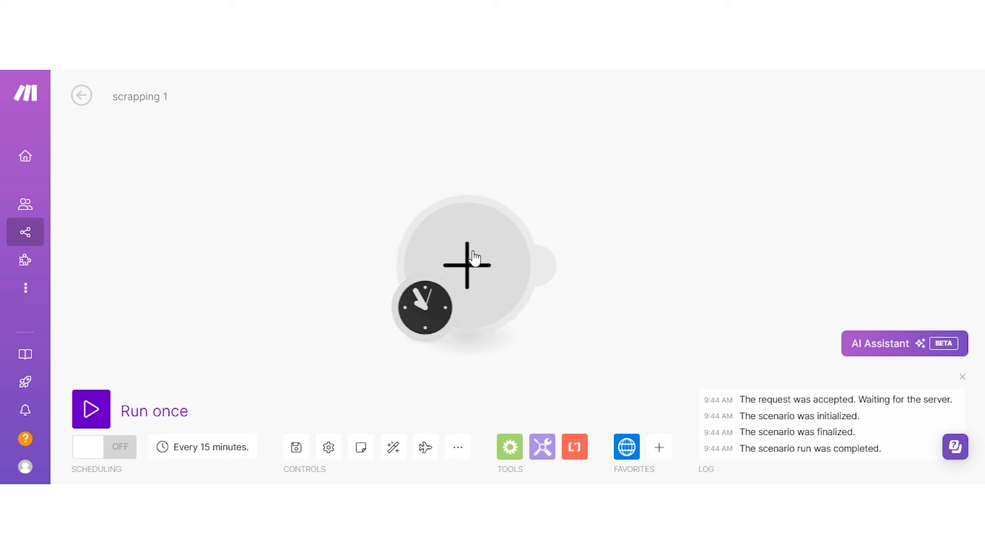
left_click(469, 261)
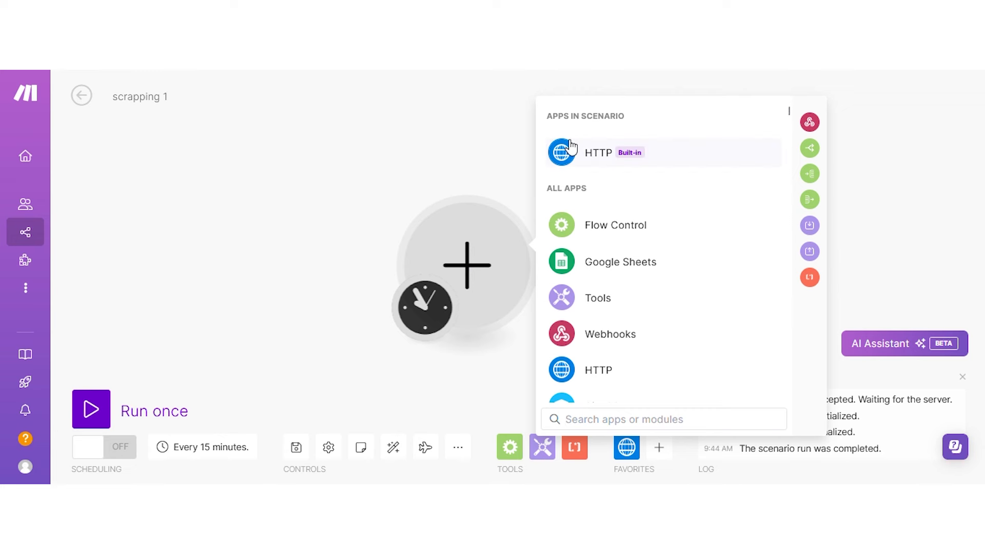
left_click(599, 160)
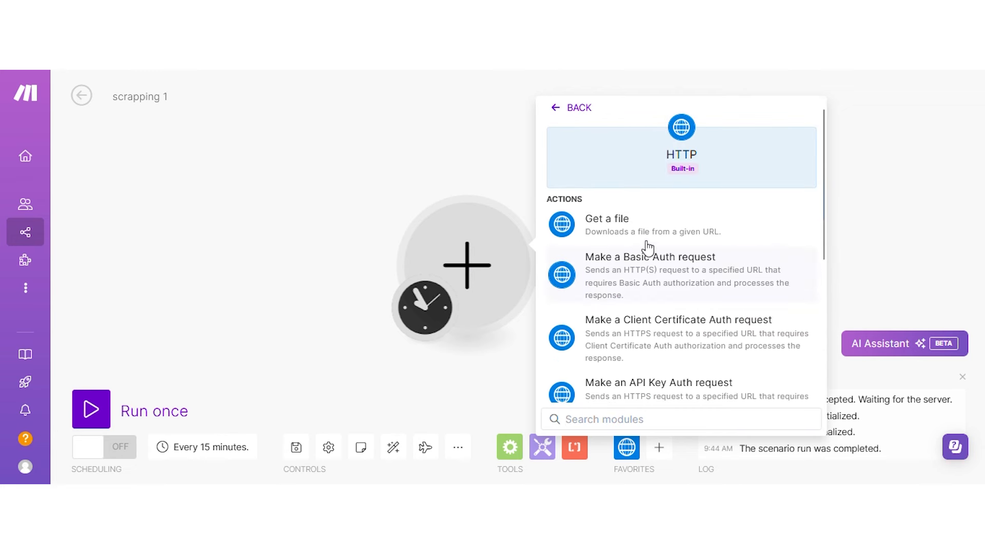
scroll(648, 241, "down", 4)
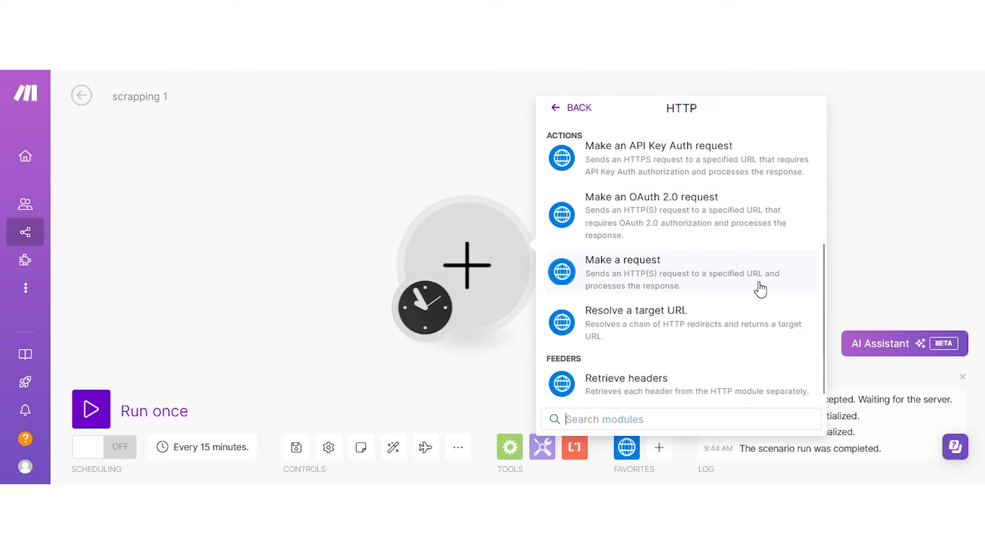
left_click(720, 285)
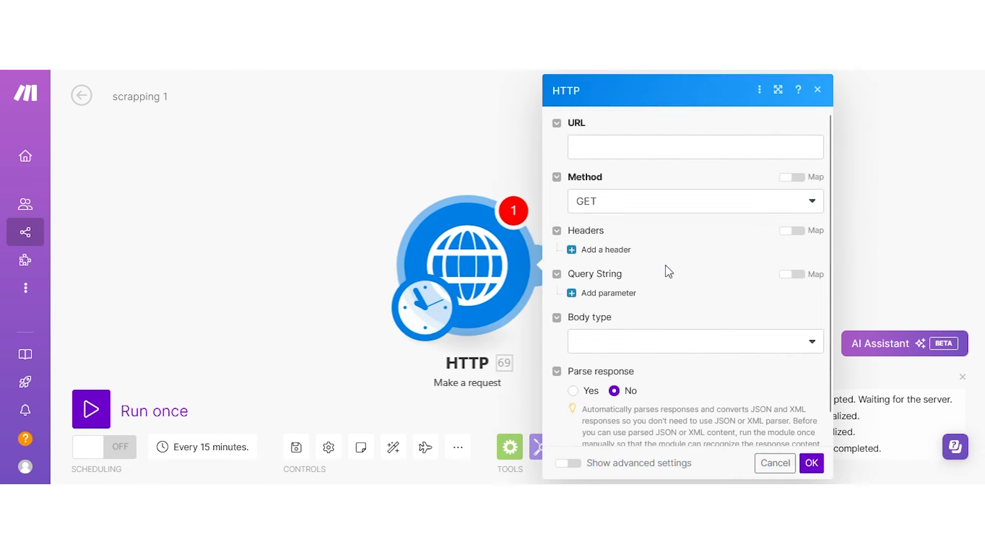
left_click(579, 152)
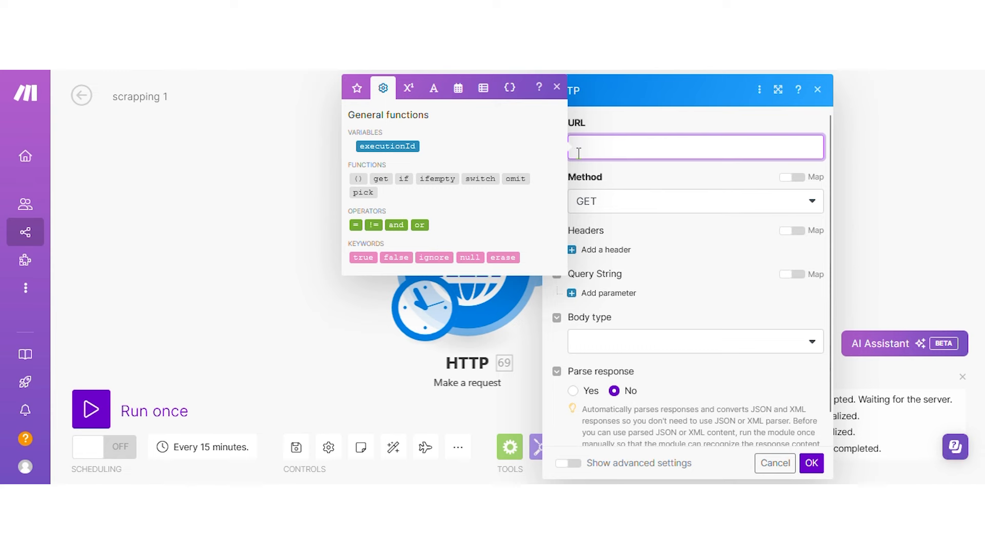
type("https://www.zillow.com/homes/San.dash.Francisco_rb/")
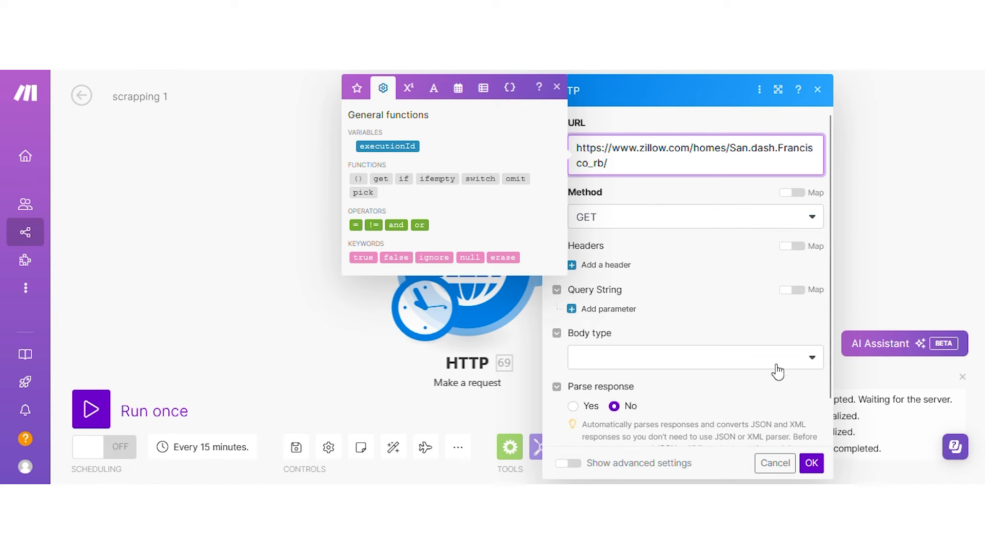
left_click(812, 466)
Run only the HTTP module and confirm status 200 with Zillow's page HTML in Data.
right_click(455, 239)
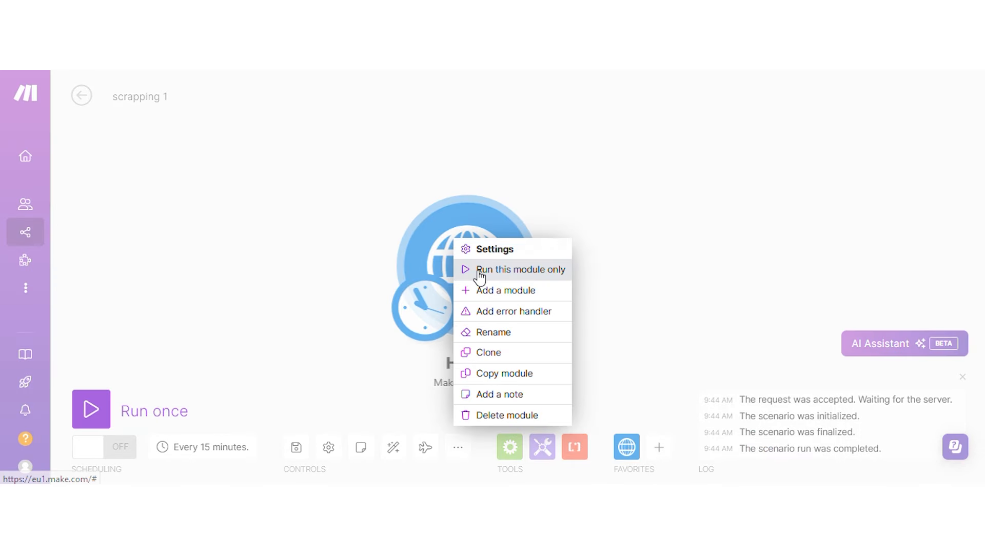
left_click(478, 272)
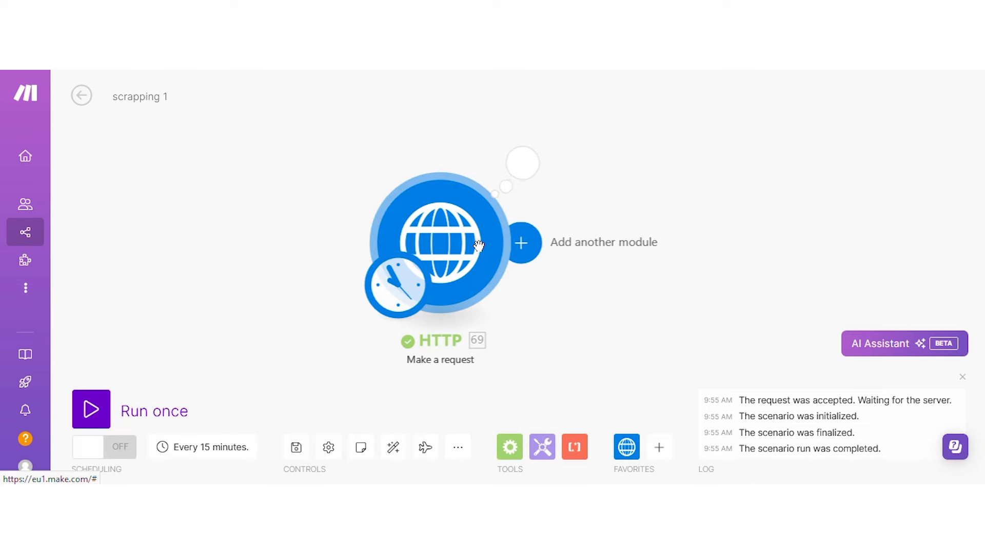
left_click(521, 161)
scroll(708, 218, "down", 2)
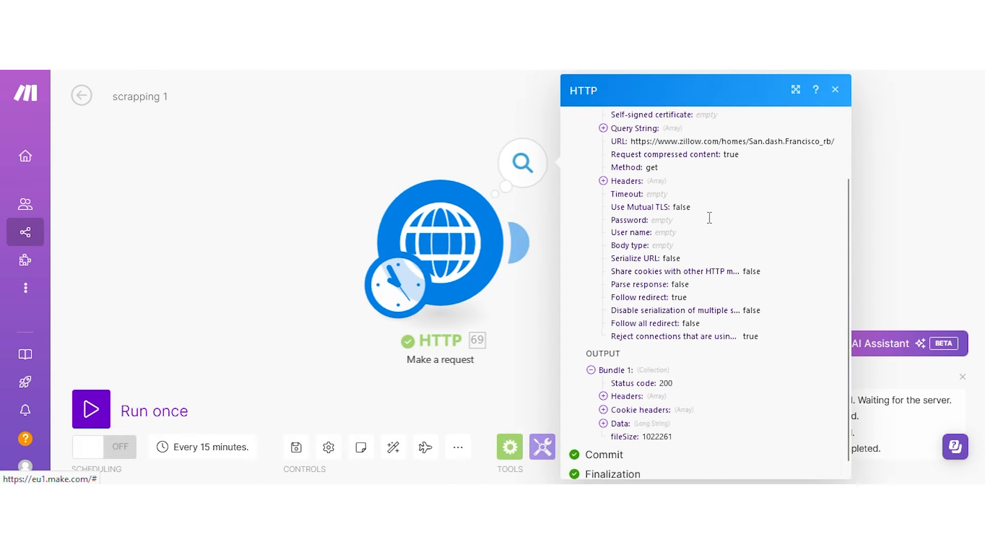
scroll(708, 218, "down", 1)
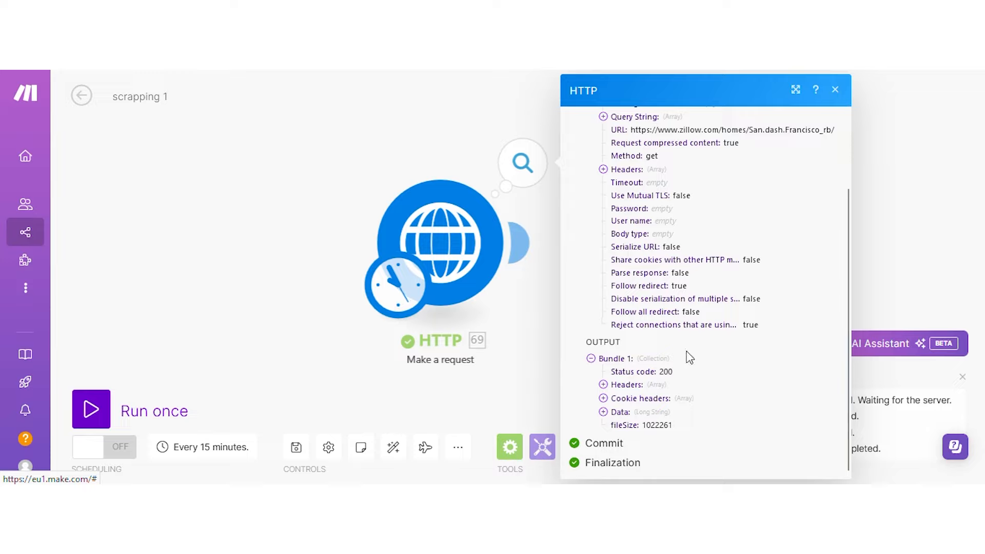
left_click(636, 416)
scroll(669, 208, "down", 15)
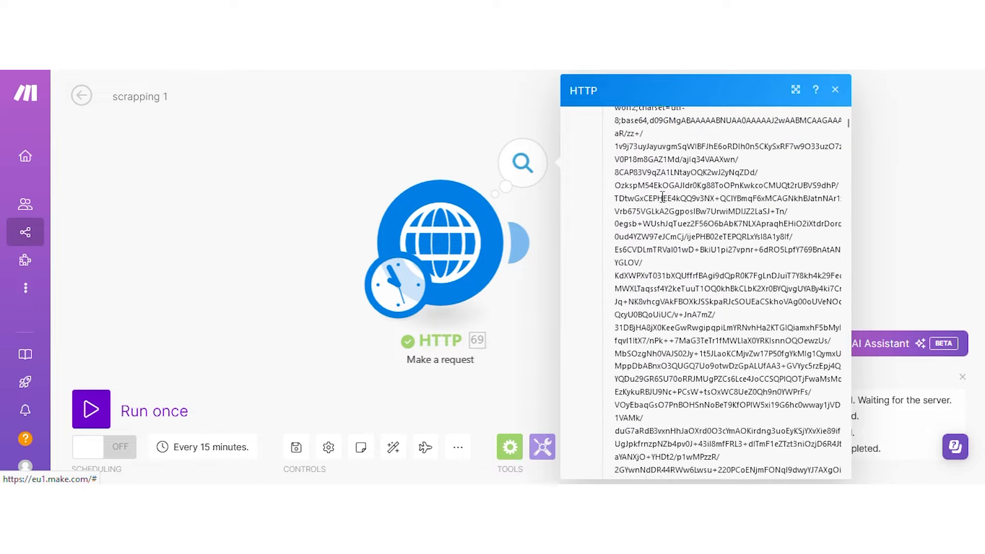
scroll(668, 208, "up", 15)
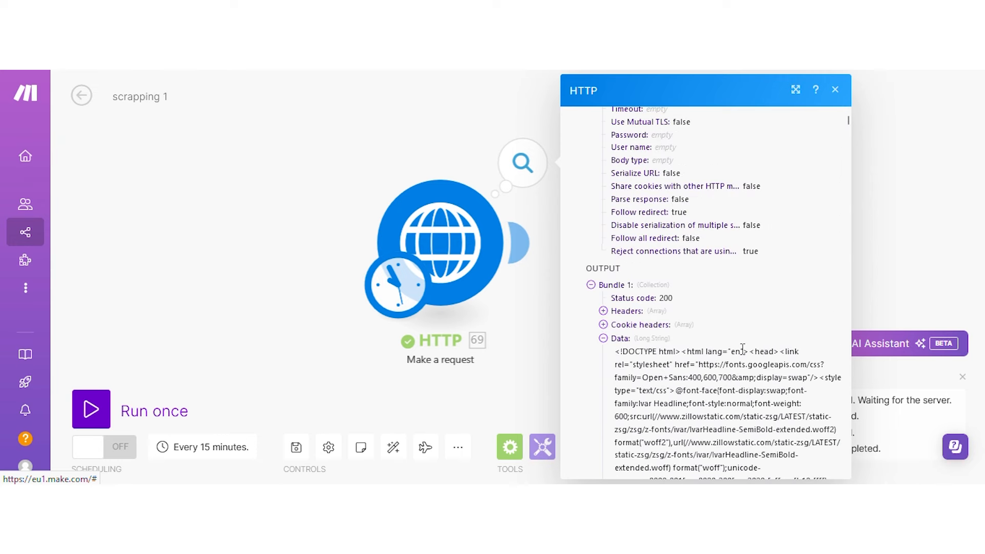
scroll(746, 341, "down", 5)
left_click(416, 132)
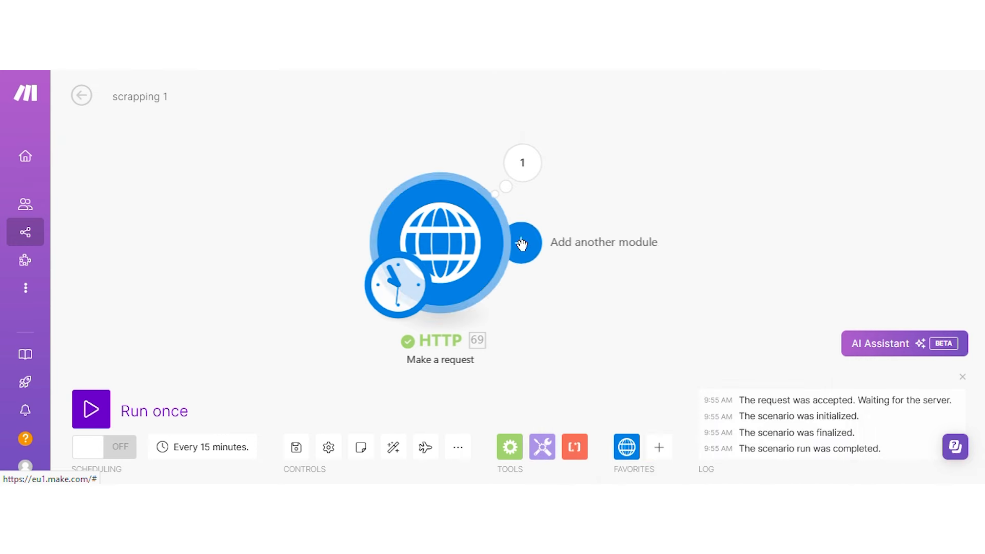
Add a Text parser HTML to text step fed HTTP Data, then run the scenario once.
left_click(527, 251)
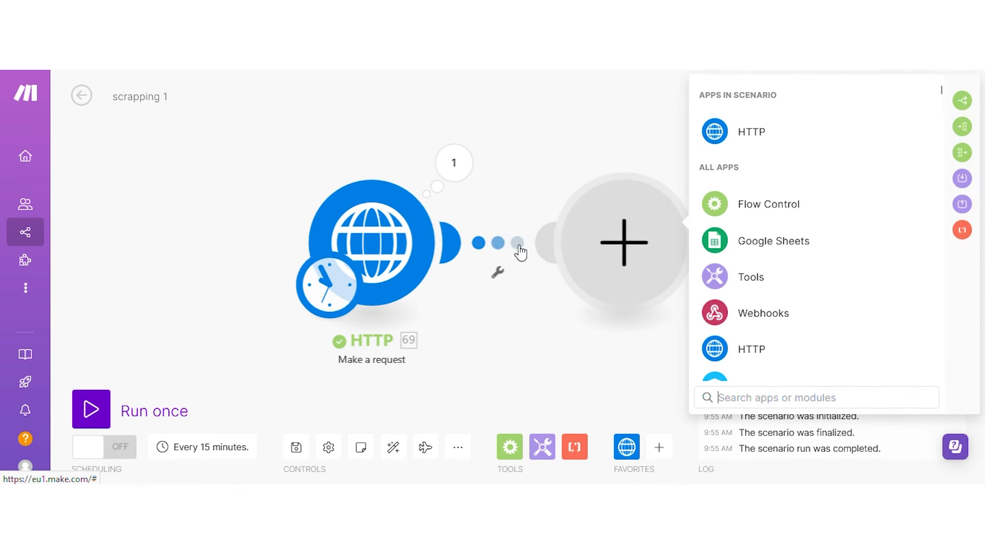
left_click(574, 447)
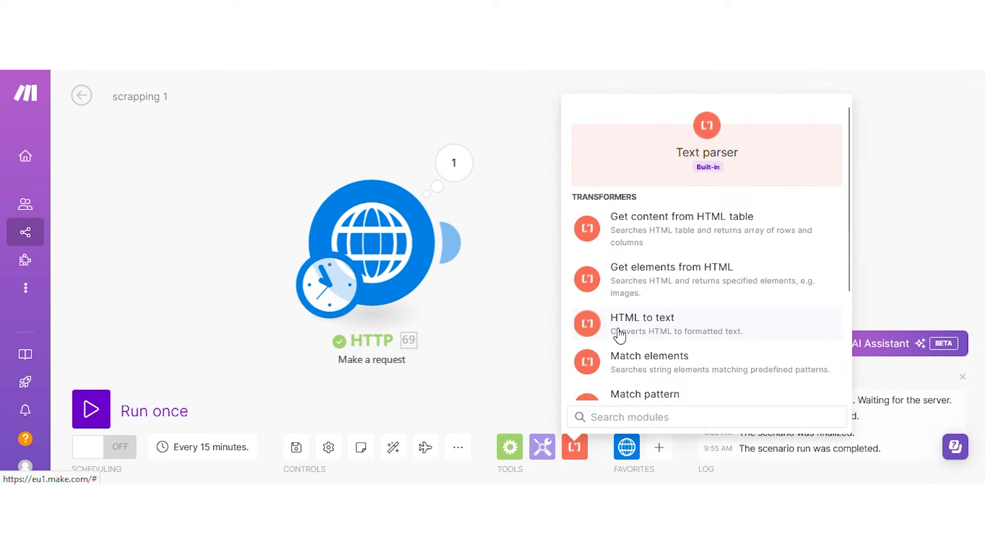
scroll(621, 333, "down", 2)
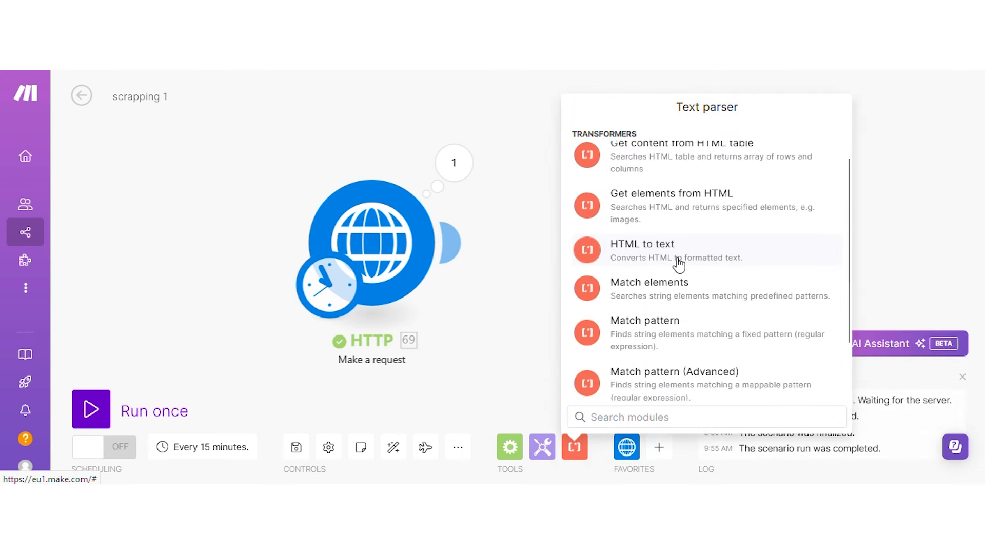
left_click(661, 255)
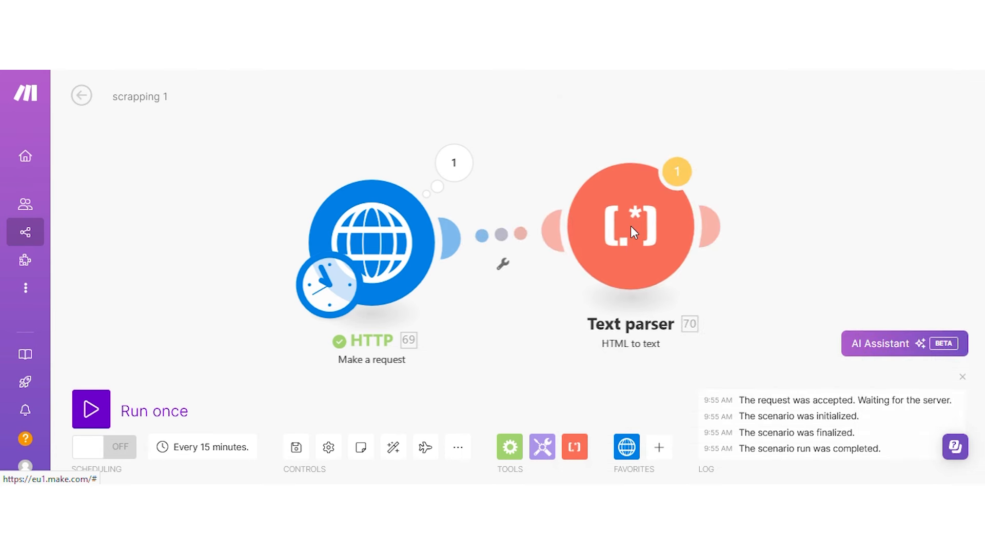
left_click(743, 233)
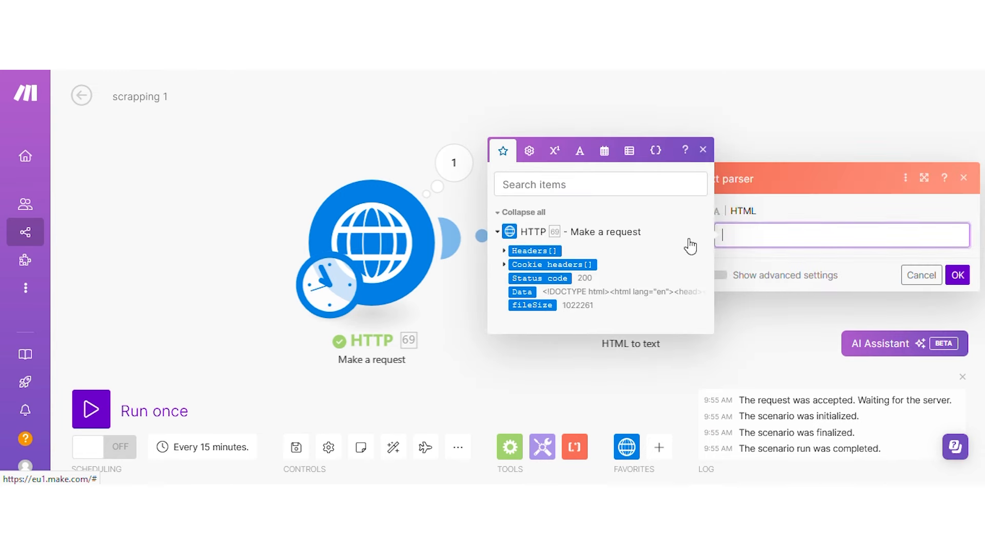
left_click(523, 292)
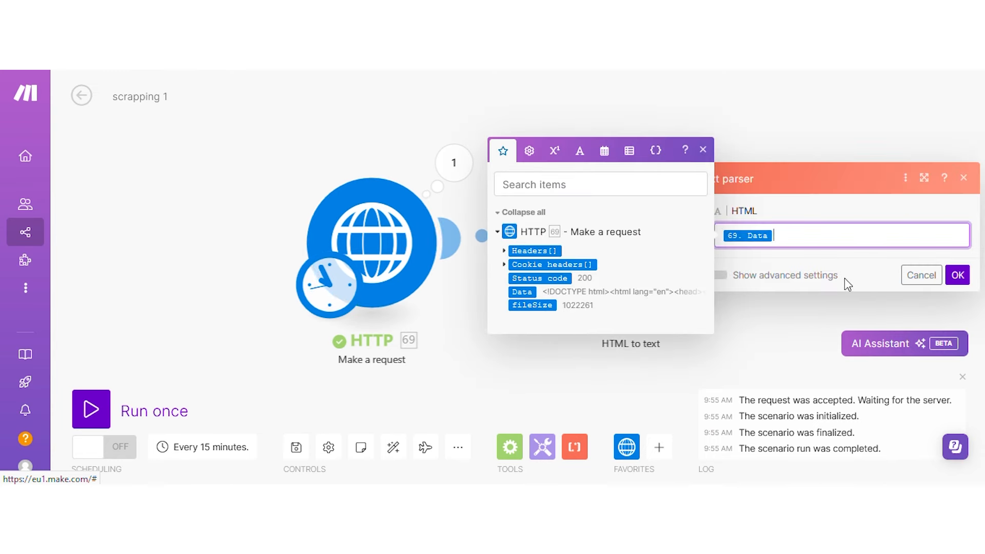
left_click(957, 275)
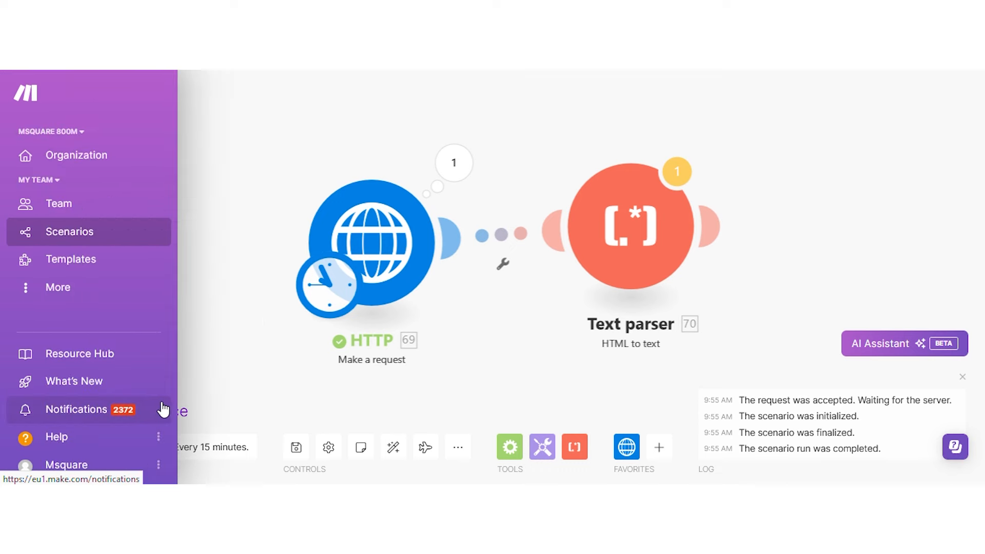
left_click(91, 409)
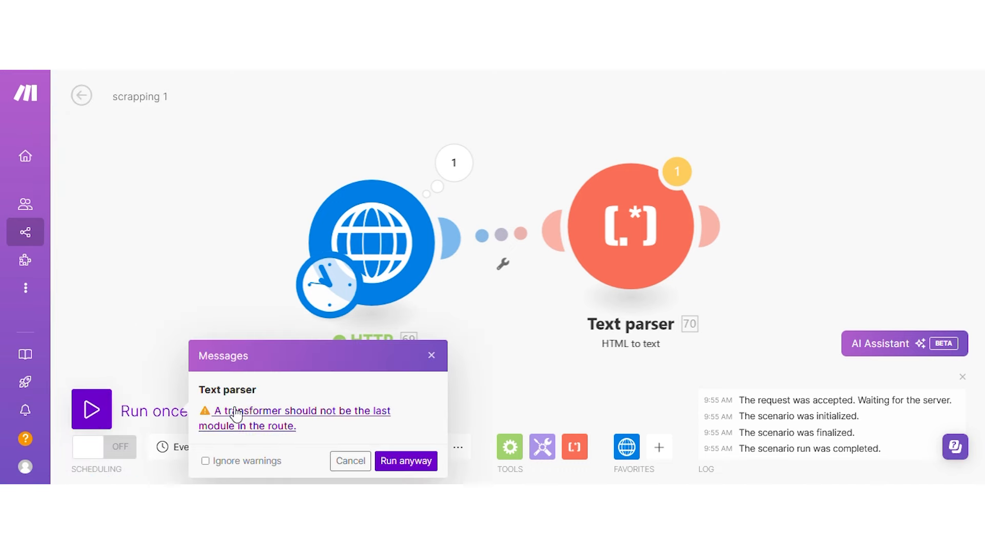
Run the scenario despite the last-transformer warning and recentre the canvas on the modules.
left_click(421, 458)
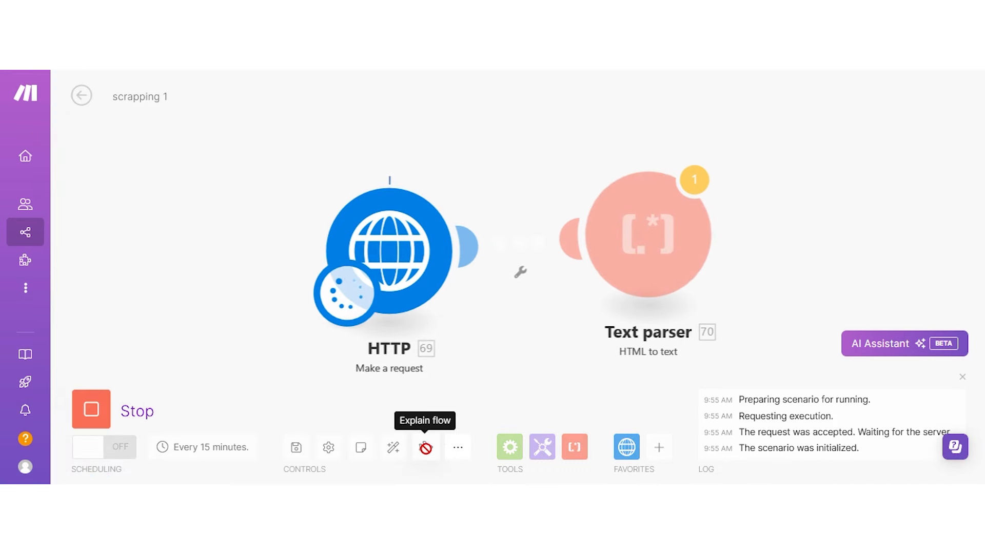
left_click_drag(571, 363, 382, 371)
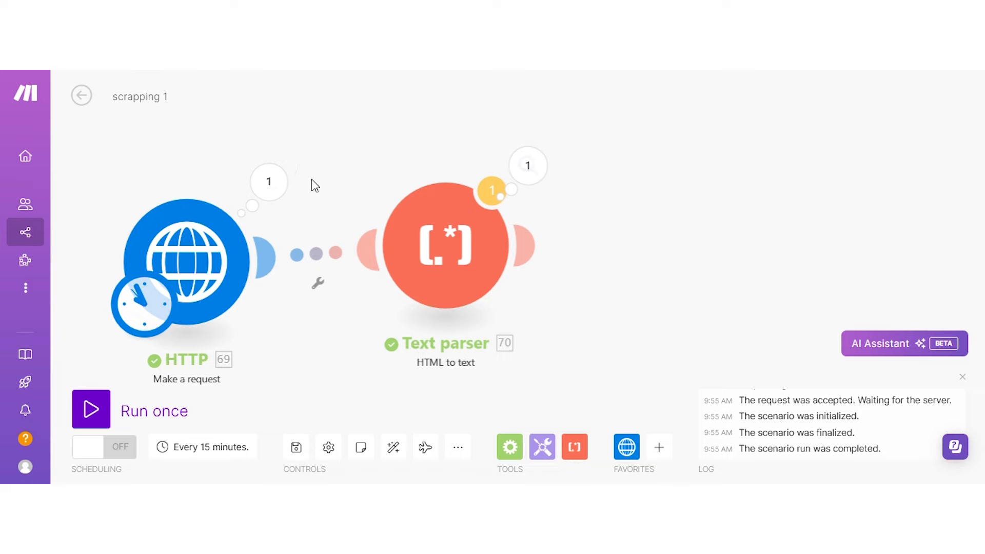
left_click(527, 165)
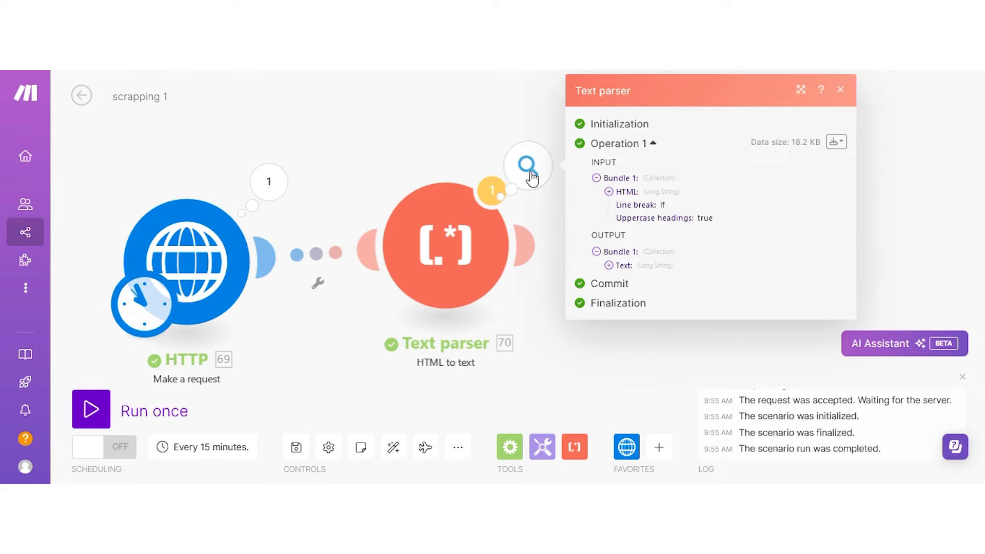
left_click(642, 267)
scroll(761, 264, "down", 6)
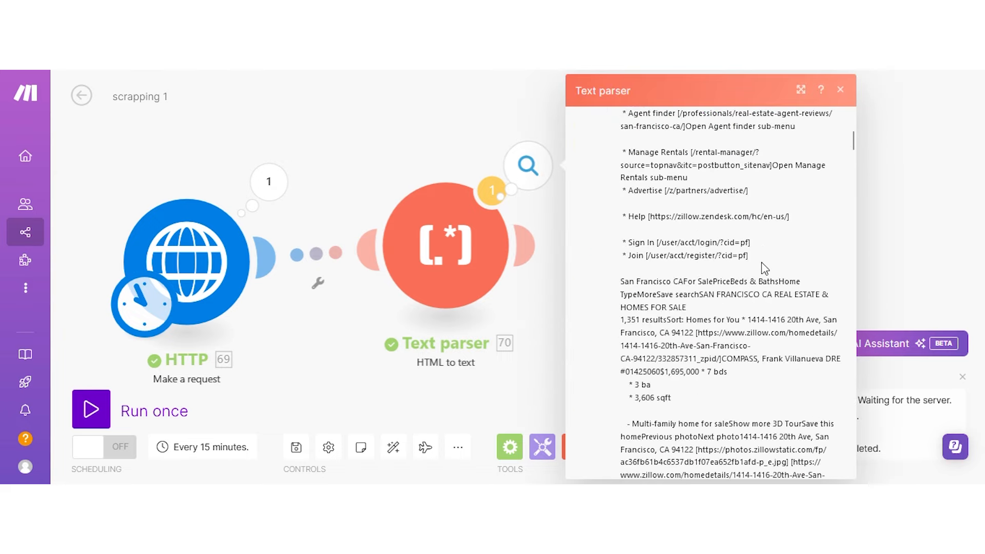
scroll(765, 268, "down", 6)
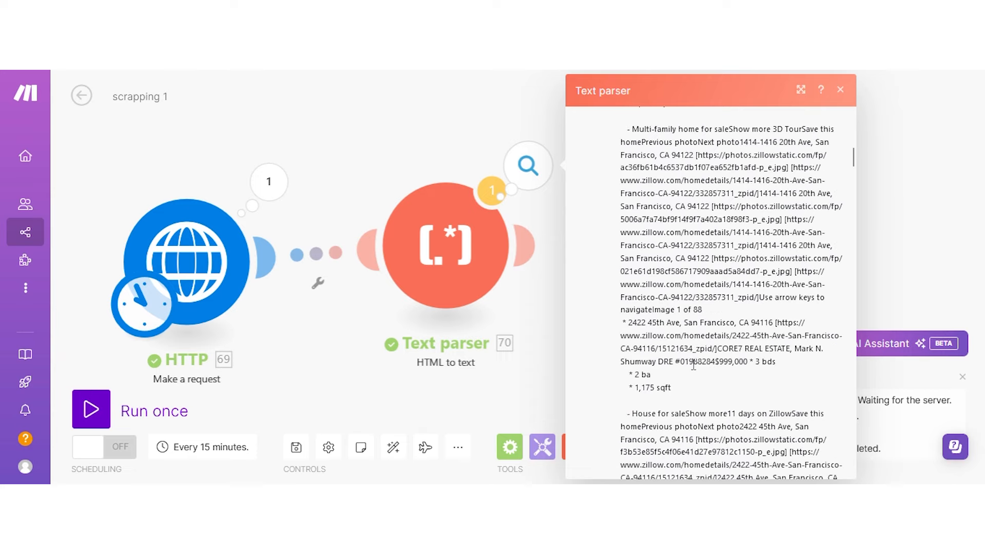
scroll(720, 279, "down", 10)
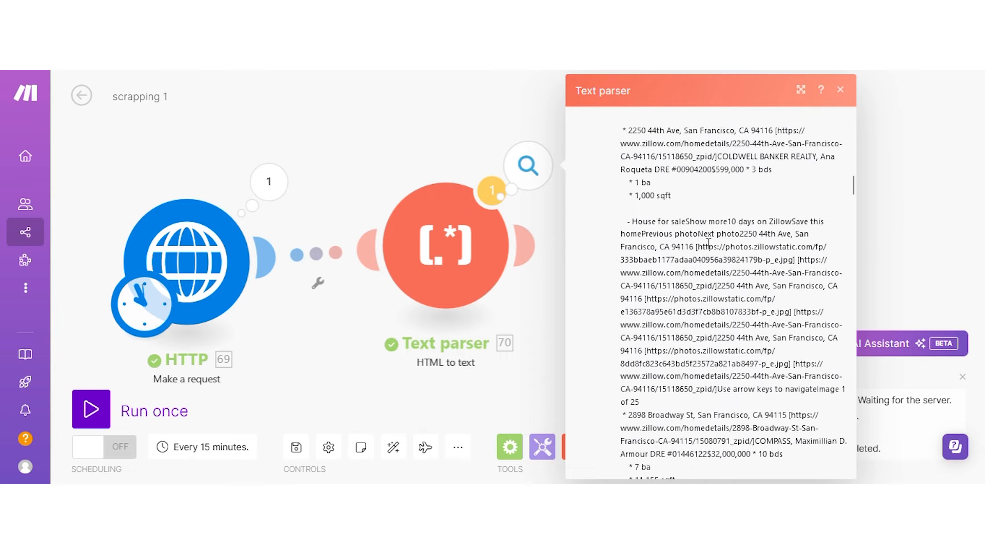
scroll(701, 251, "up", 6)
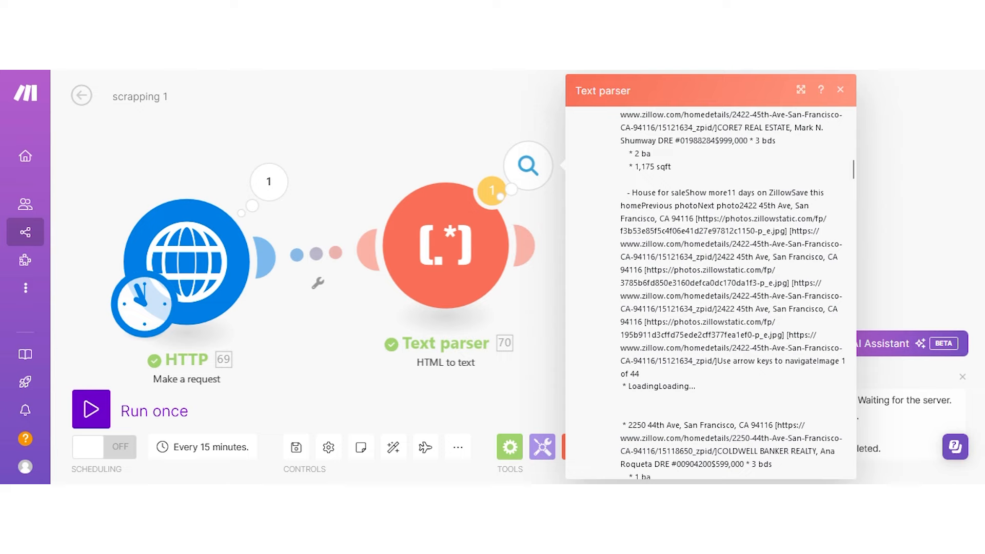
left_click(482, 64)
scroll(572, 356, "up", 12)
scroll(712, 324, "up", 10)
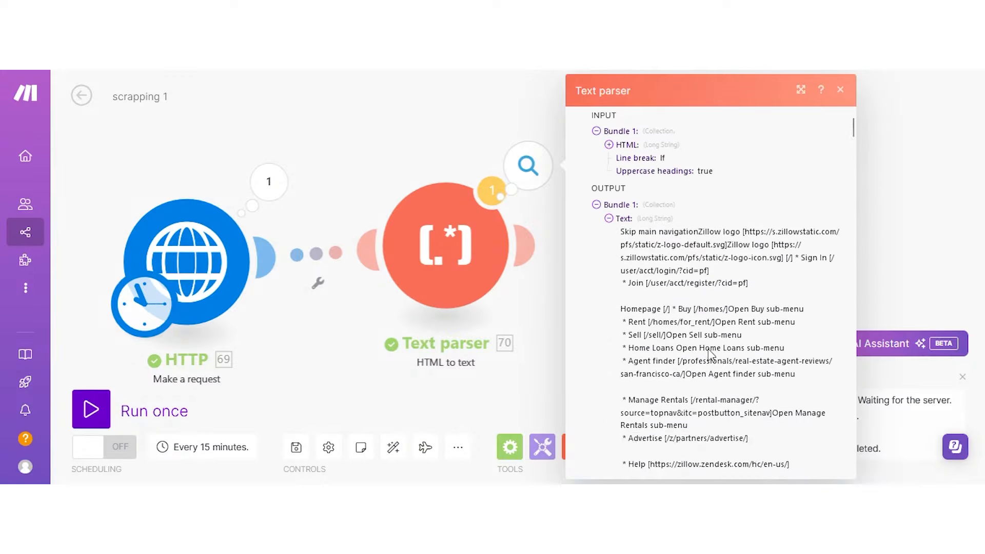
scroll(709, 349, "down", 3)
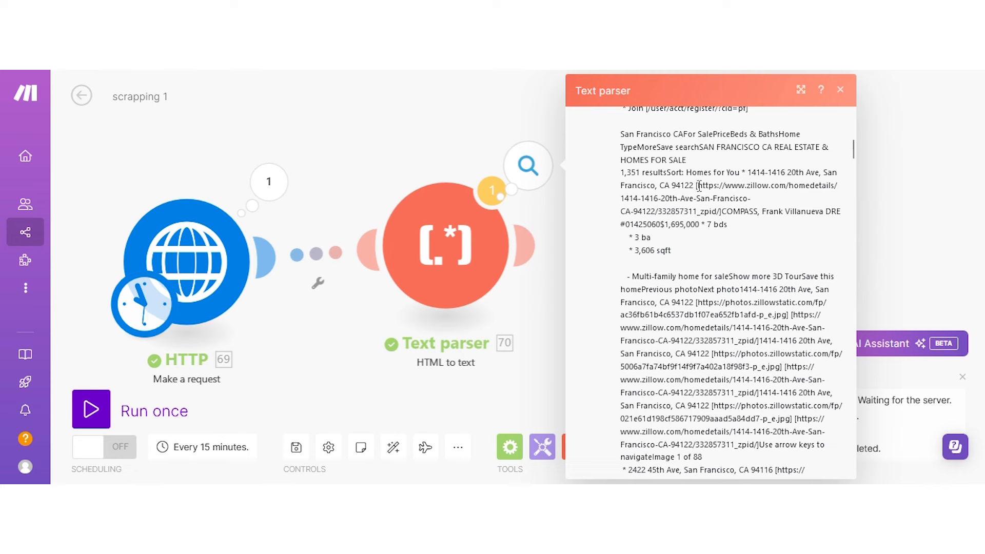
left_click_drag(707, 189, 718, 211)
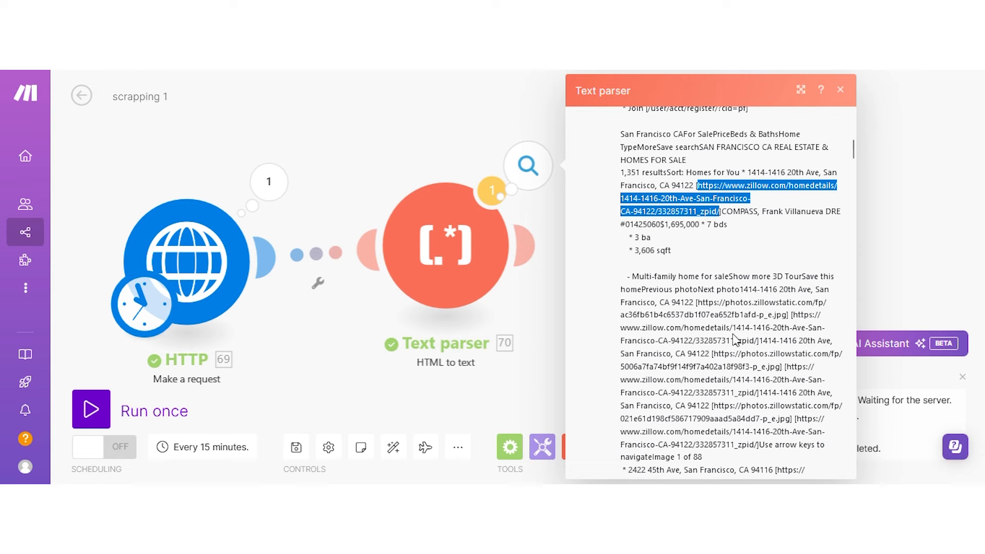
left_click(794, 314)
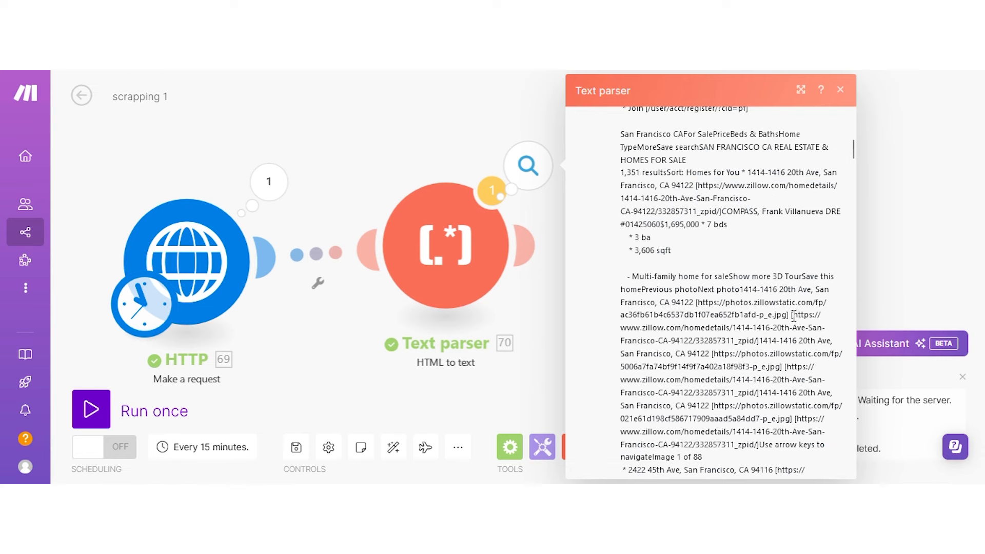
left_click_drag(793, 316, 775, 340)
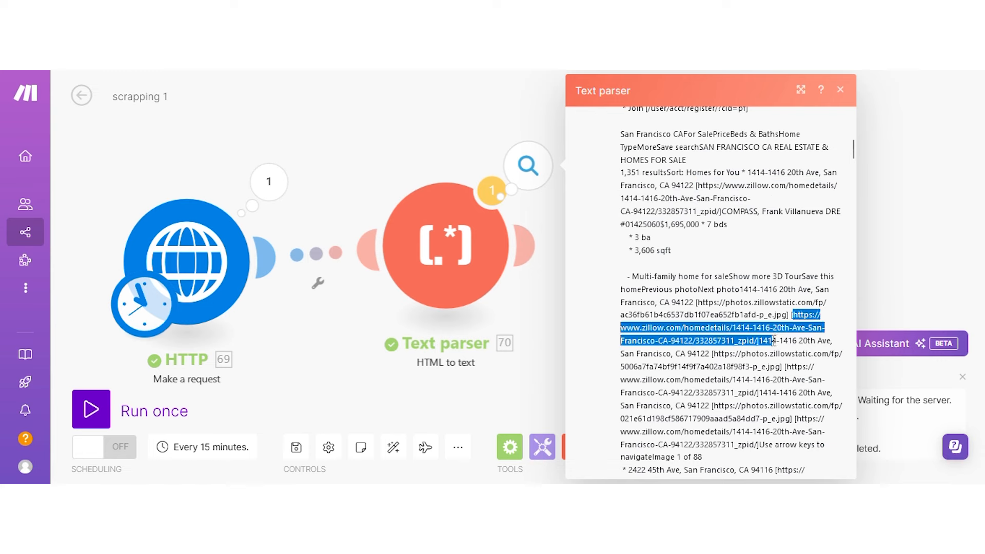
scroll(726, 248, "down", 7)
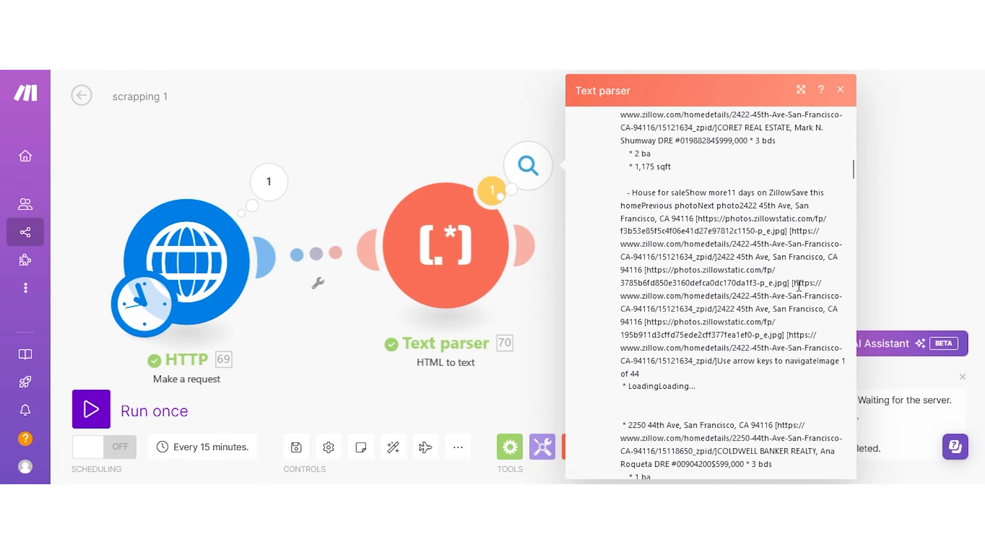
left_click_drag(793, 287, 714, 312)
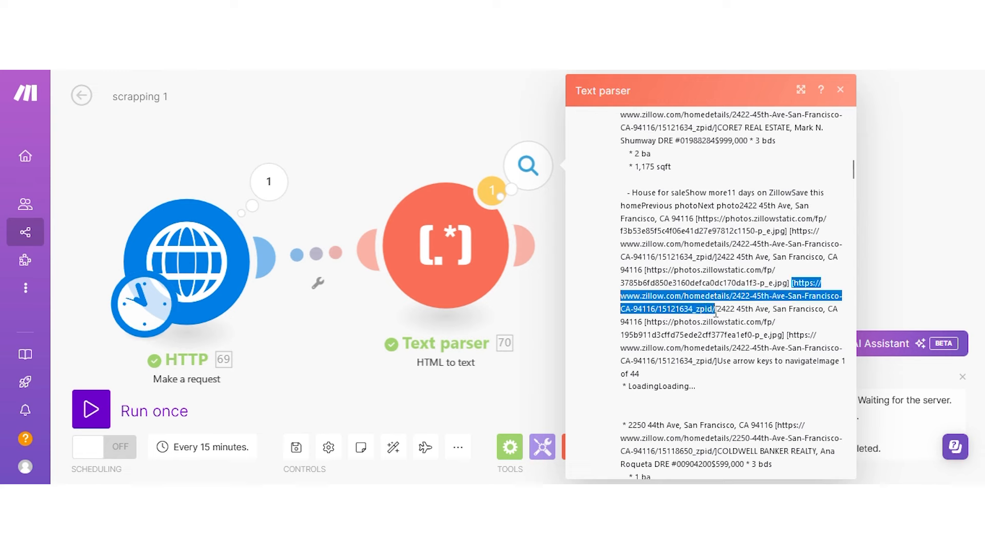
scroll(721, 287, "down", 10)
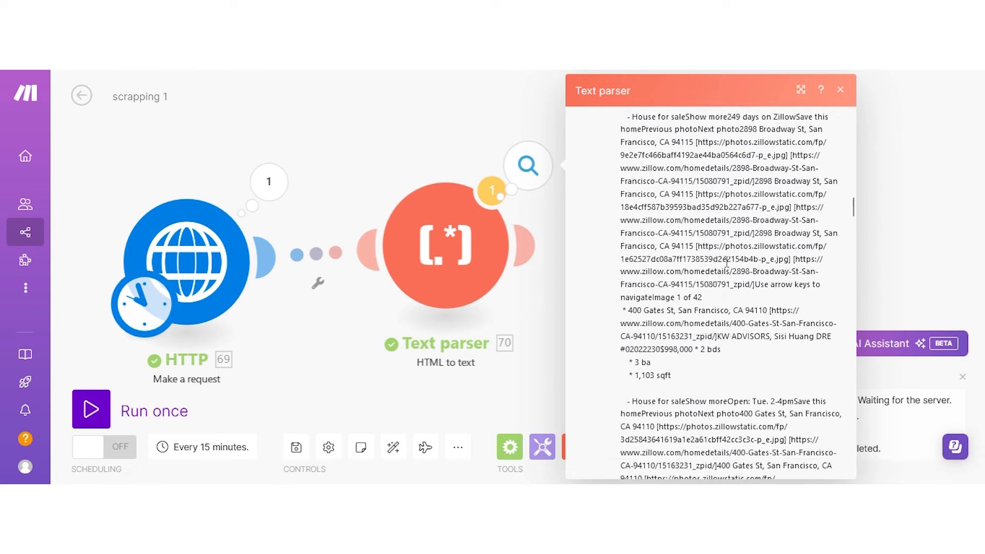
scroll(726, 262, "down", 1)
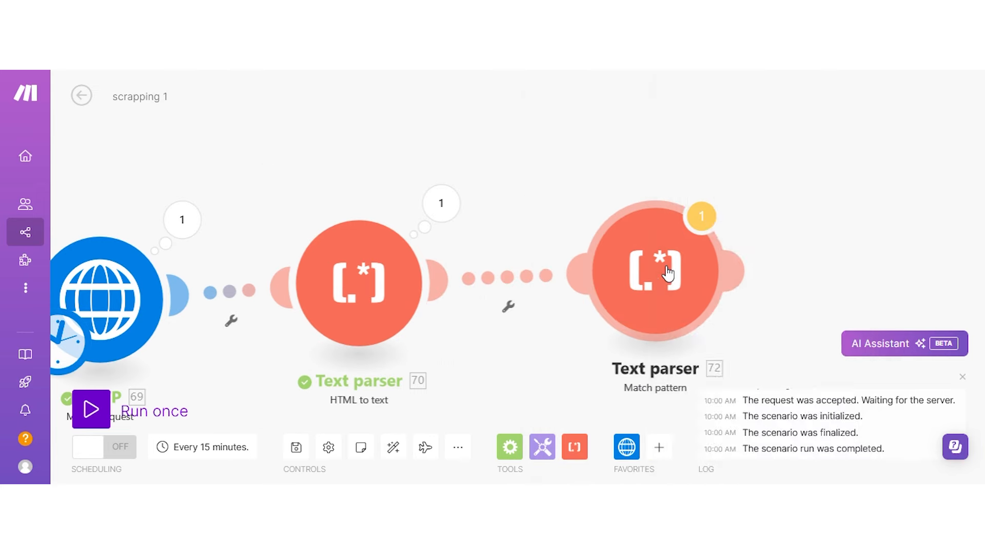
Set Match pattern to Global match Yes, Text 70.text, pattern https?://(?:[^\s]*?_zpid/).
scroll(863, 308, "down", 3)
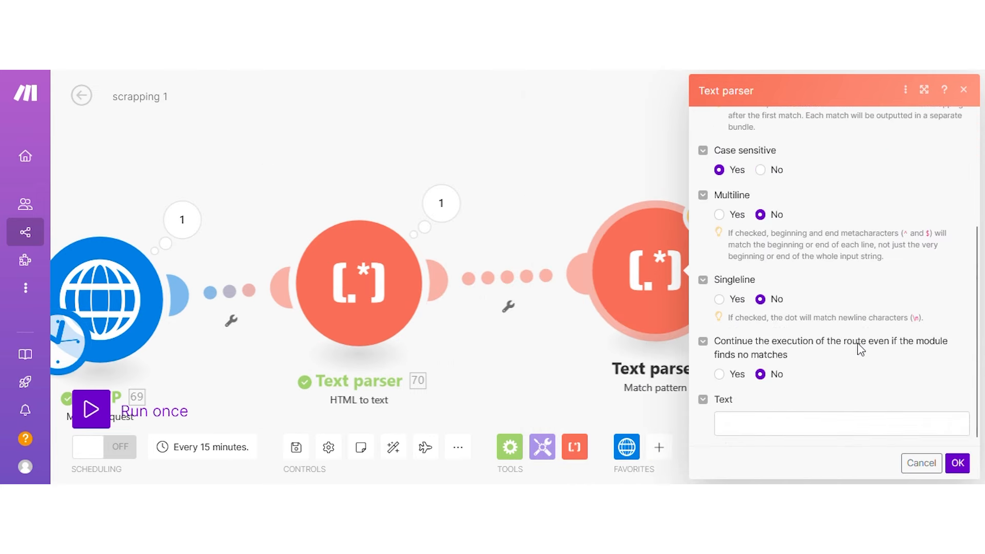
scroll(744, 282, "up", 3)
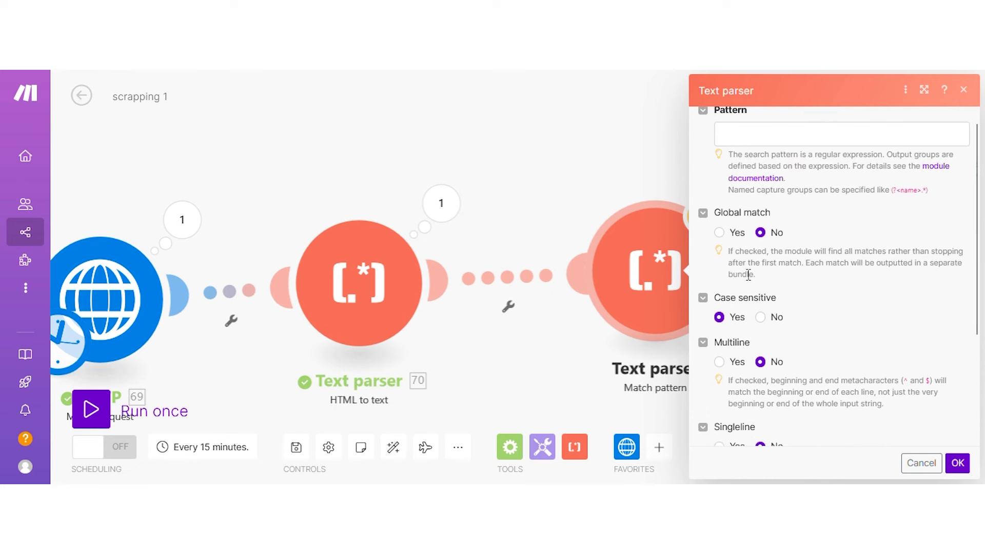
left_click(718, 232)
scroll(843, 349, "down", 3)
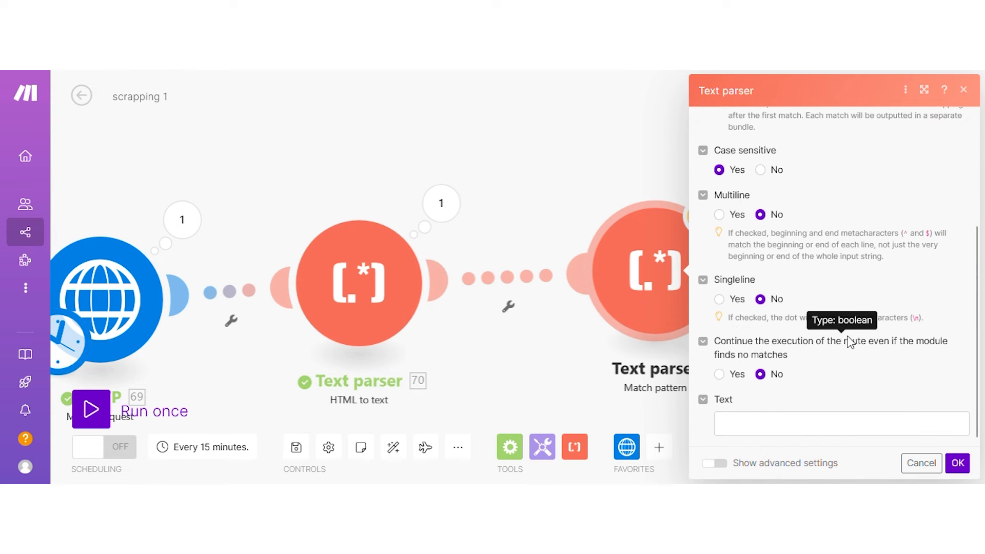
left_click(957, 463)
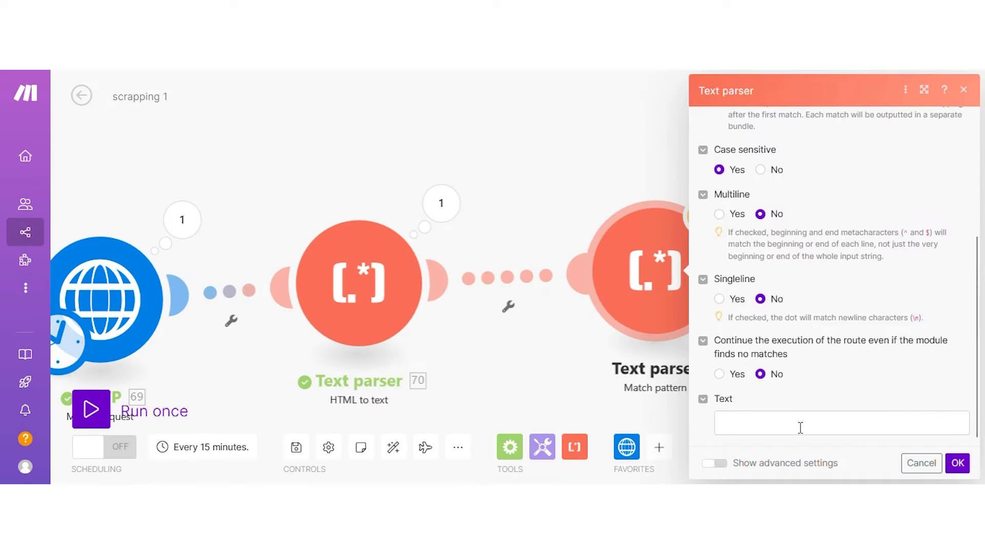
left_click(798, 426)
left_click(517, 352)
scroll(820, 231, "up", 4)
left_click(761, 149)
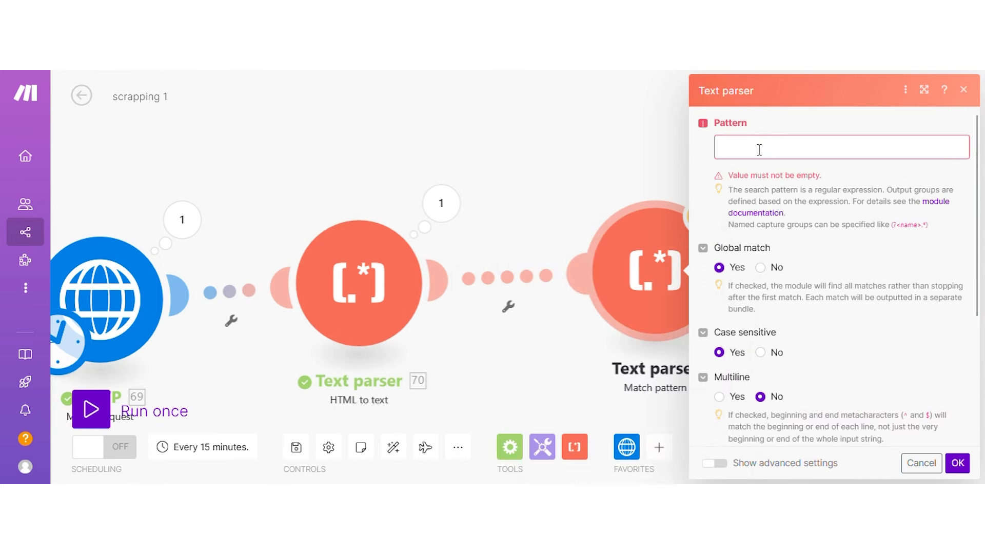
type("https?://(?:[^\\s]*?_zpid/)")
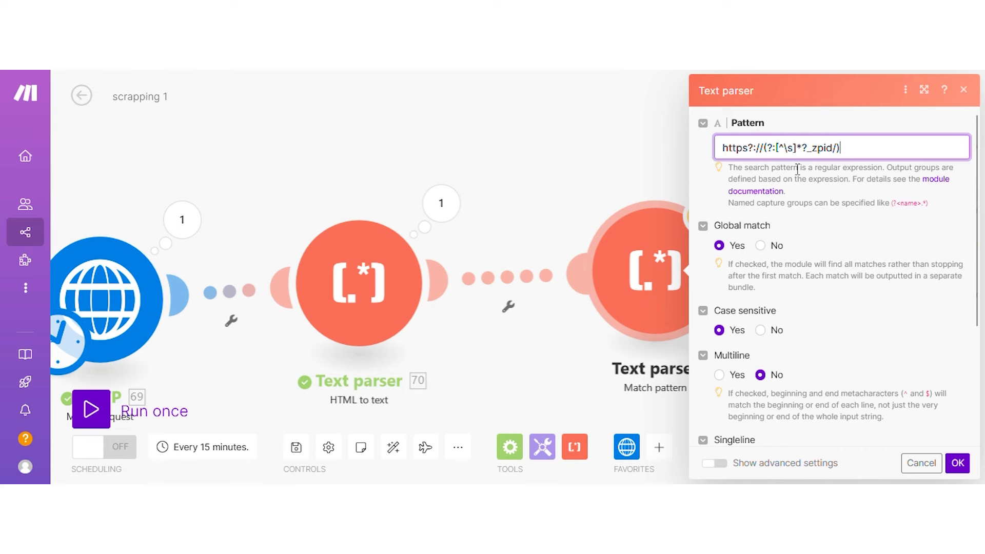
left_click(958, 461)
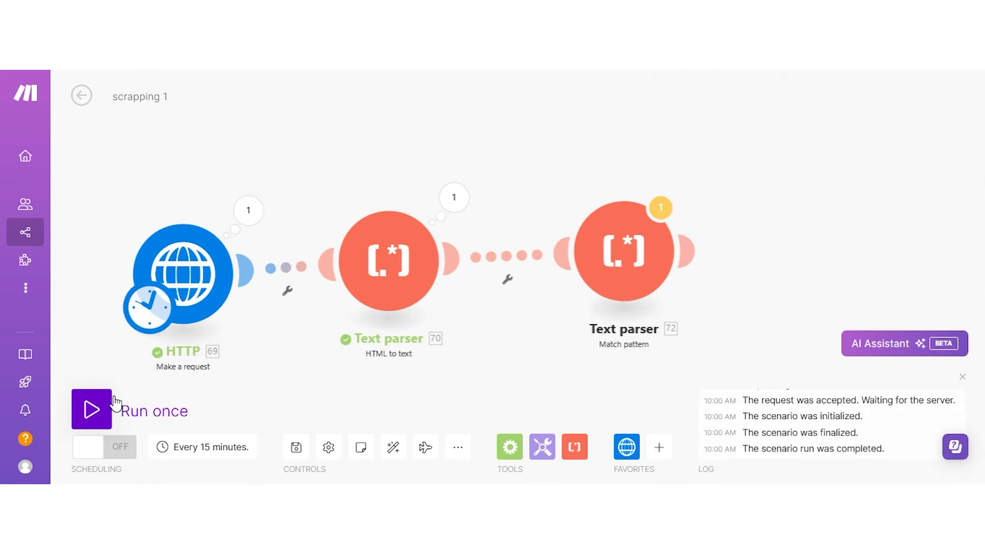
Run the scenario once, choosing Run anyway at the transformer warning.
left_click(91, 409)
left_click(405, 460)
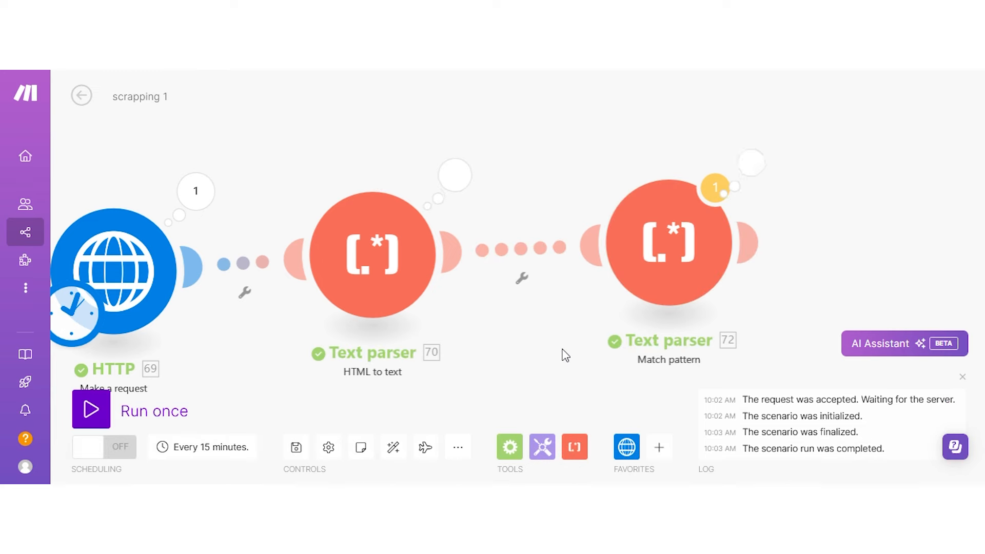
Open the Match pattern results and expand Bundles 6, 10 and 36 of the listing links.
left_click(763, 169)
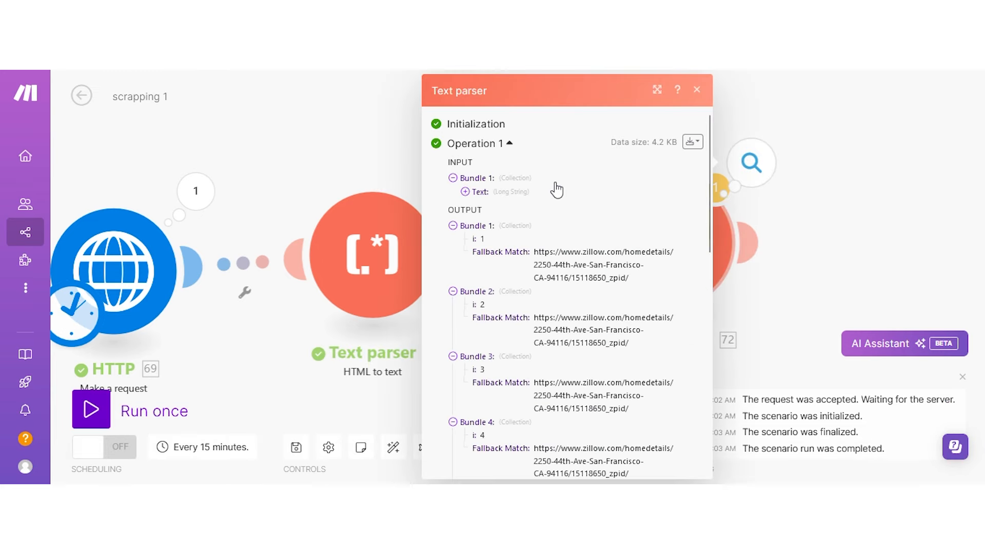
scroll(553, 256, "down", 3)
scroll(563, 272, "down", 6)
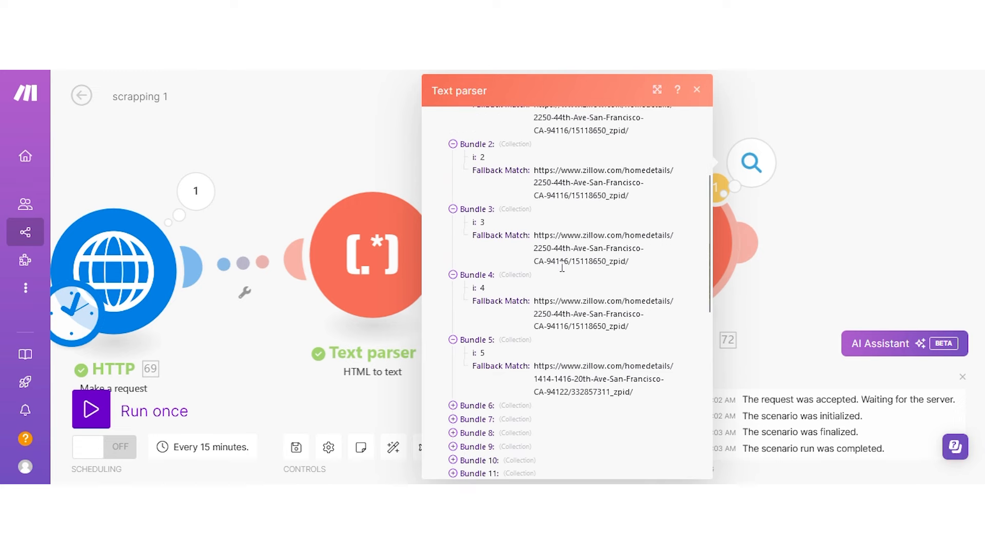
left_click(511, 338)
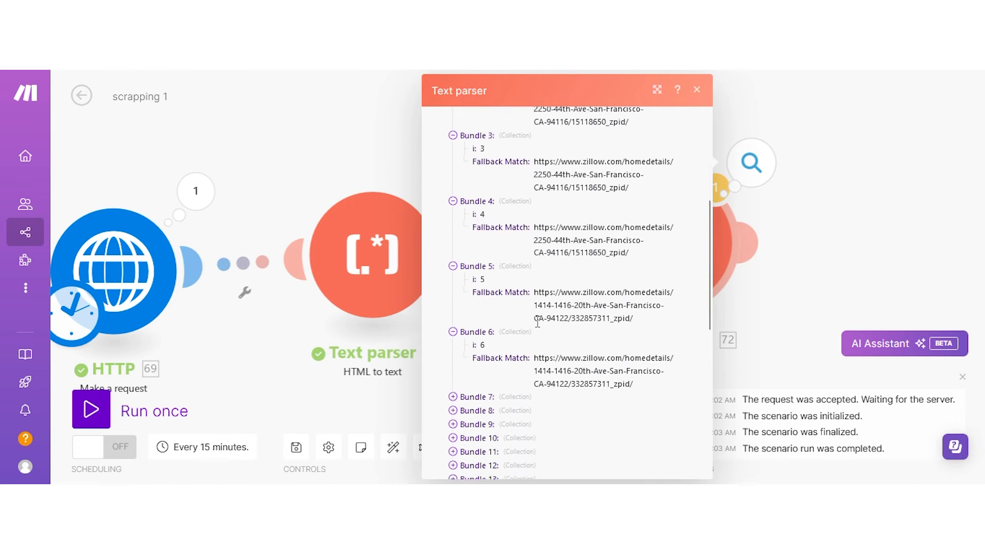
scroll(512, 328, "down", 6)
left_click(494, 296)
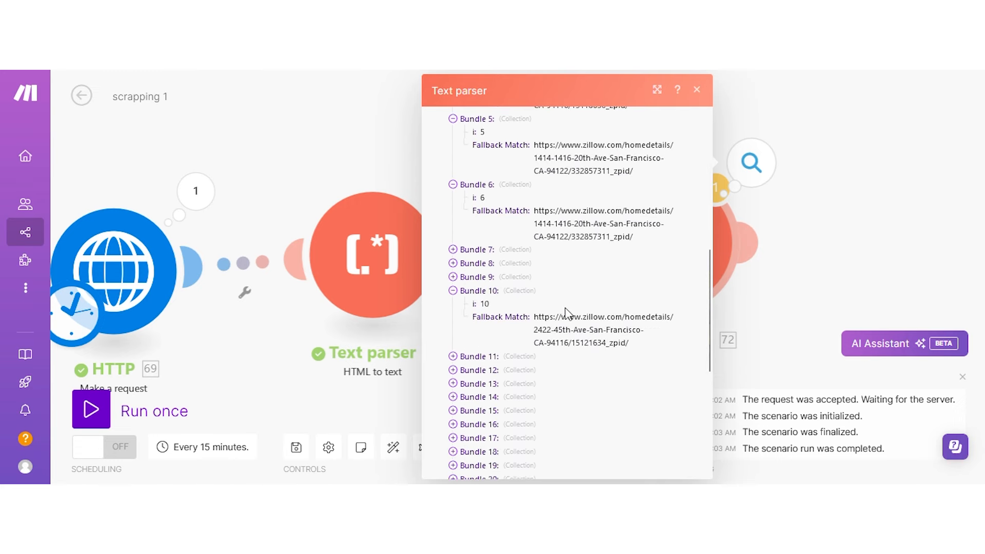
scroll(622, 284, "down", 6)
scroll(481, 321, "down", 1)
scroll(487, 359, "down", 5)
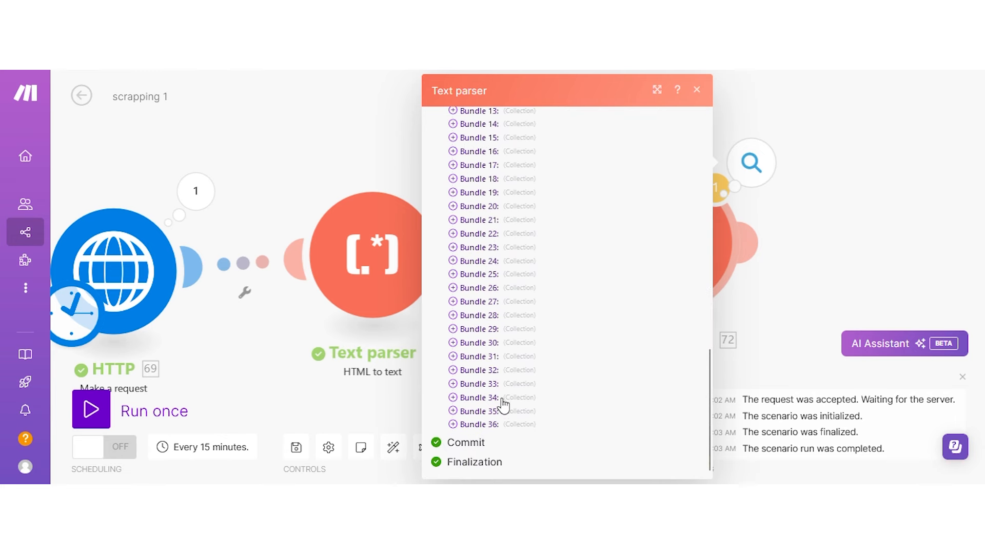
left_click(512, 430)
Expand Bundle 30, select its listing URL, and switch to the Zillow tab.
scroll(559, 386, "down", 2)
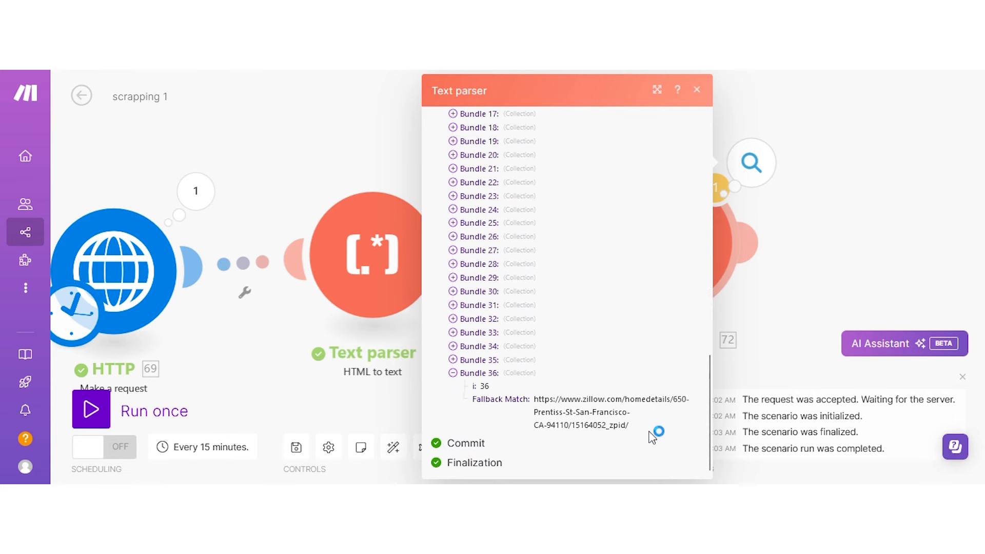
left_click(527, 295)
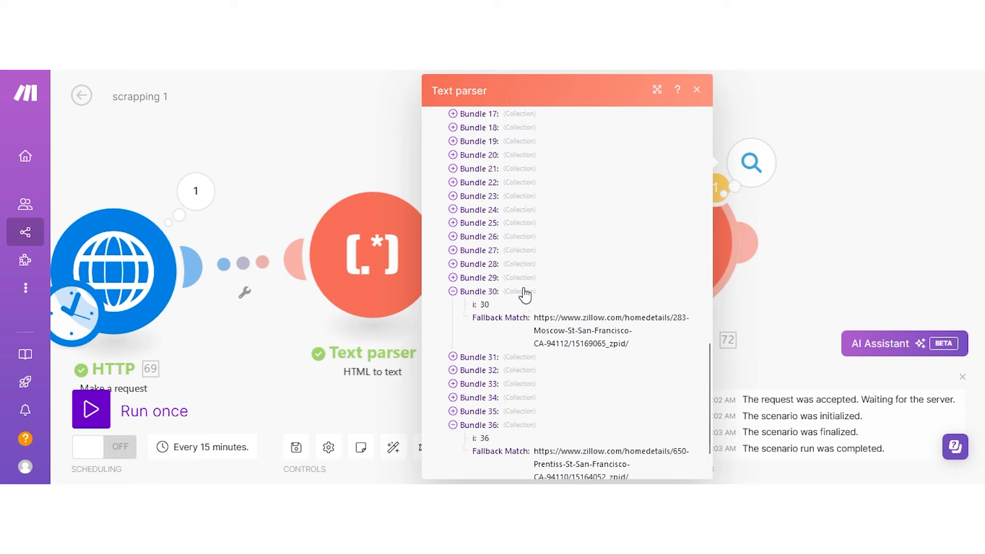
left_click_drag(626, 343, 538, 319)
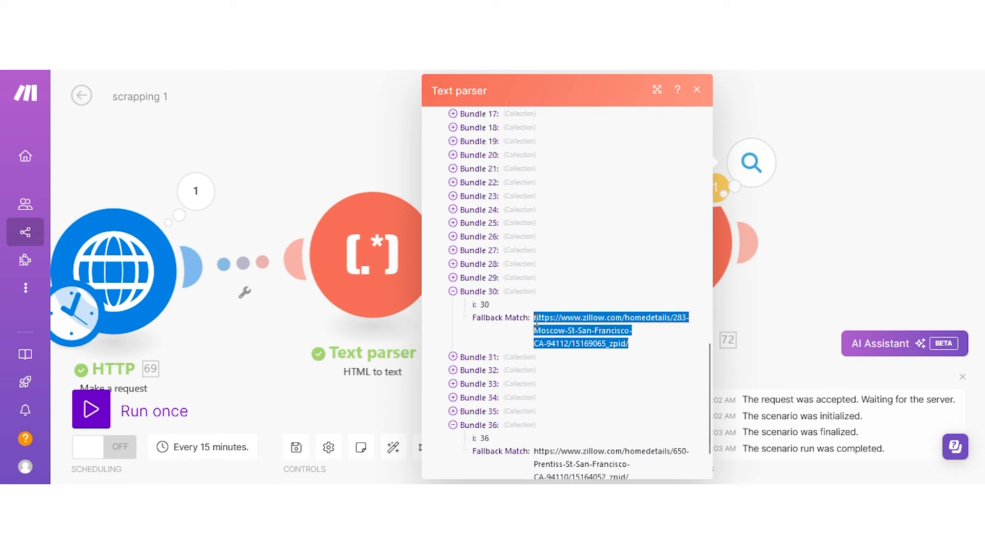
left_click(400, 41)
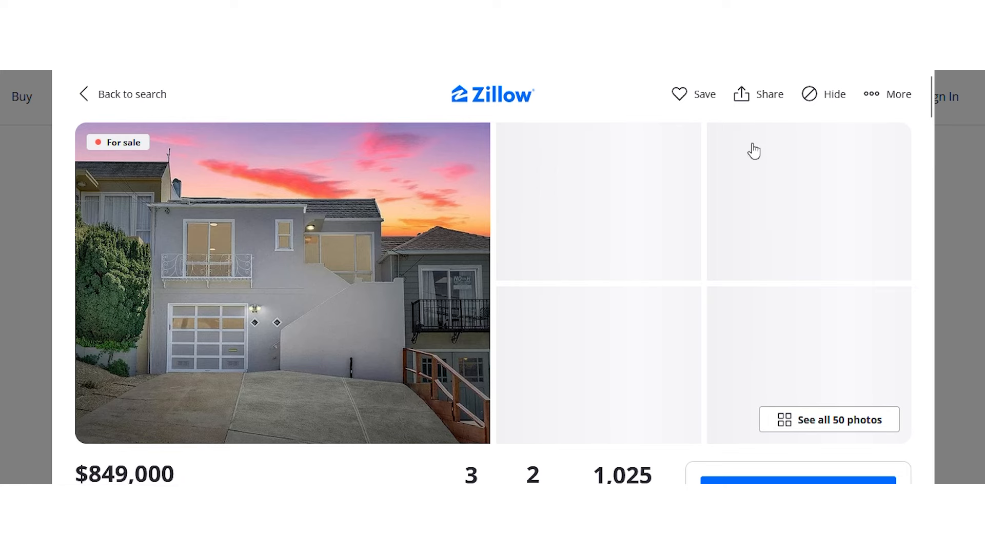
scroll(730, 149, "down", 3)
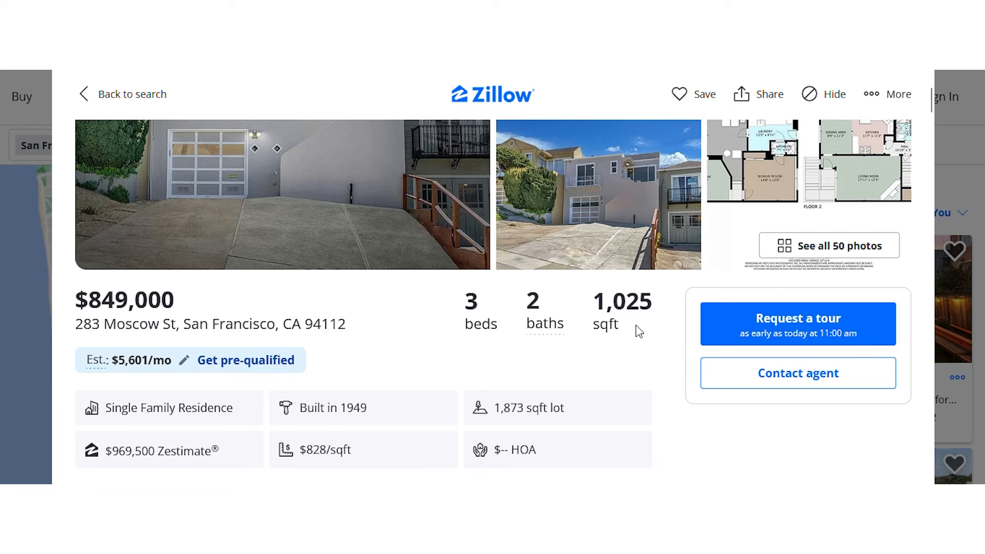
scroll(638, 331, "up", 3)
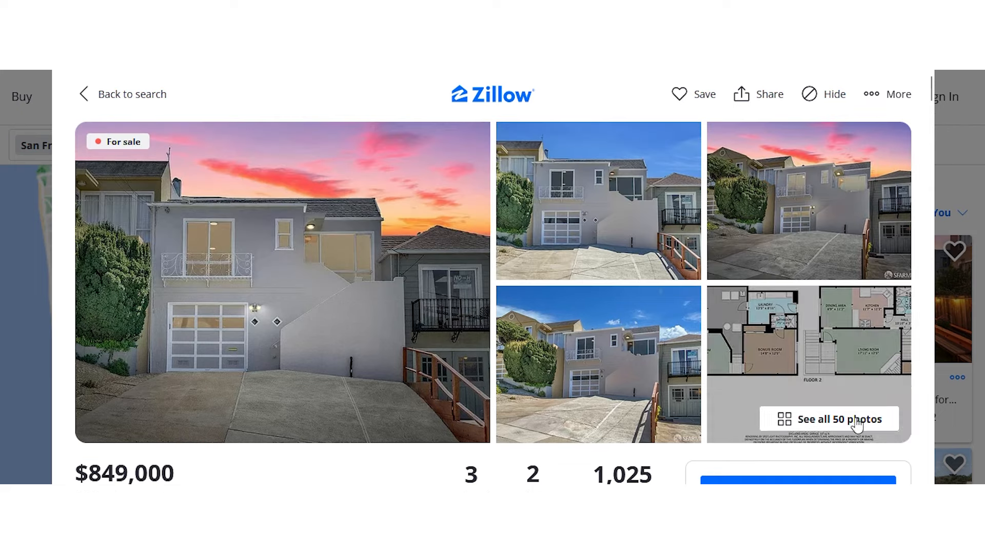
scroll(431, 296, "down", 6)
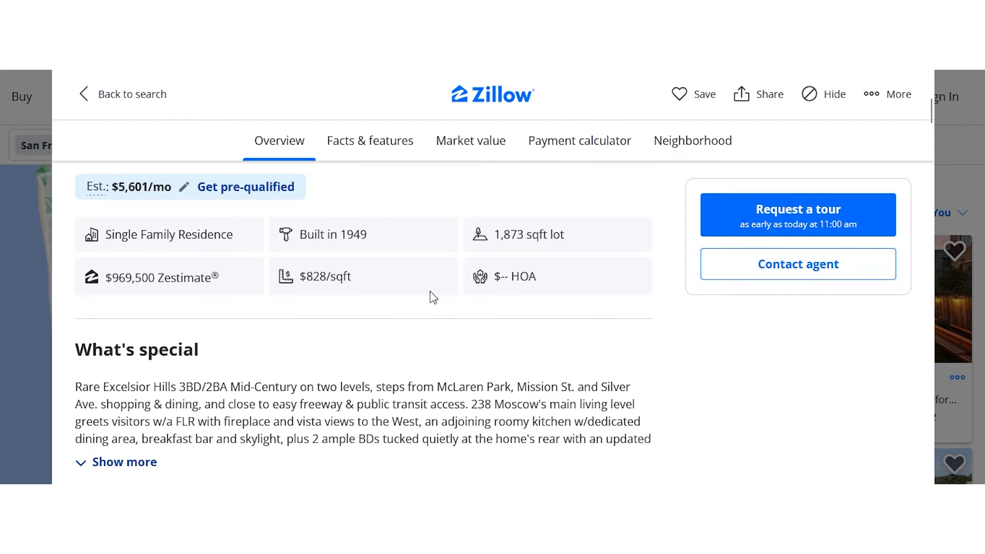
scroll(149, 349, "down", 5)
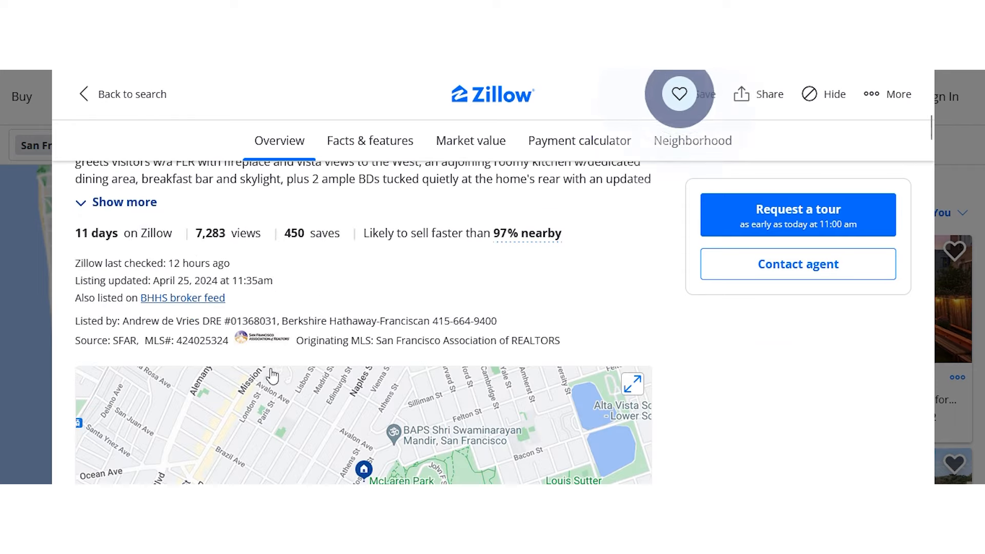
scroll(277, 373, "down", 5)
scroll(402, 273, "down", 10)
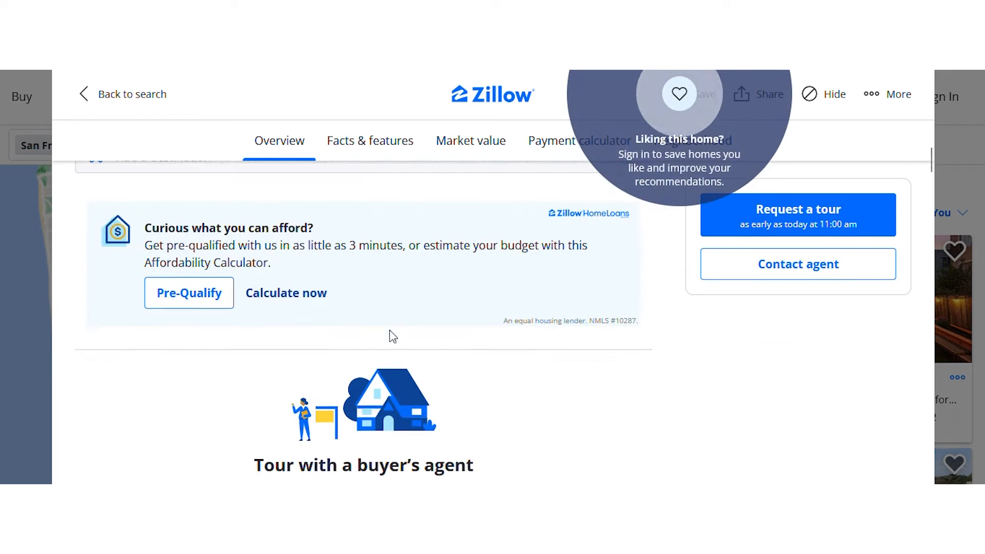
scroll(505, 241, "up", 12)
scroll(513, 359, "up", 10)
scroll(465, 326, "up", 3)
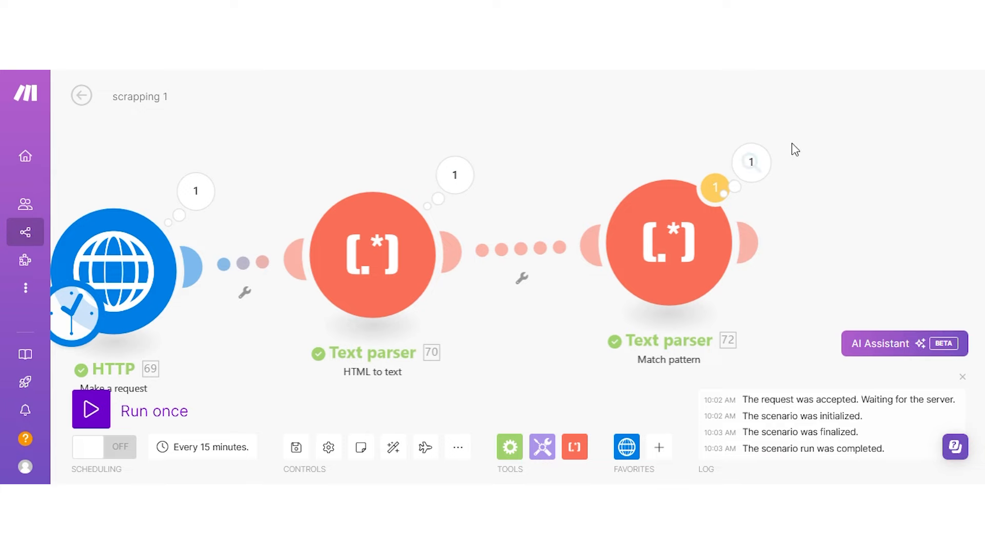
Inspect the Match pattern parser's output bundles, then pan the canvas to show the parsers.
left_click(750, 164)
scroll(501, 252, "down", 15)
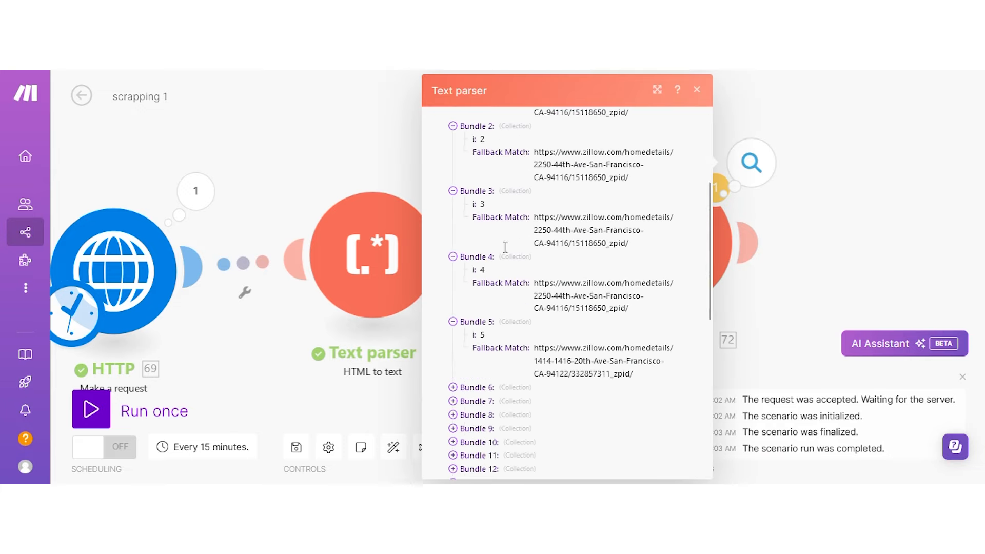
scroll(517, 428, "up", 15)
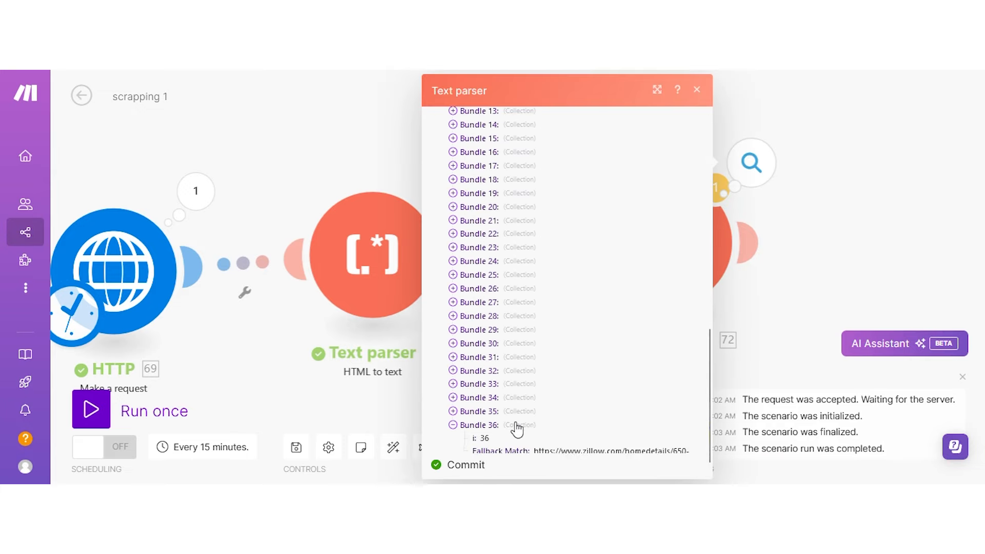
left_click(357, 150)
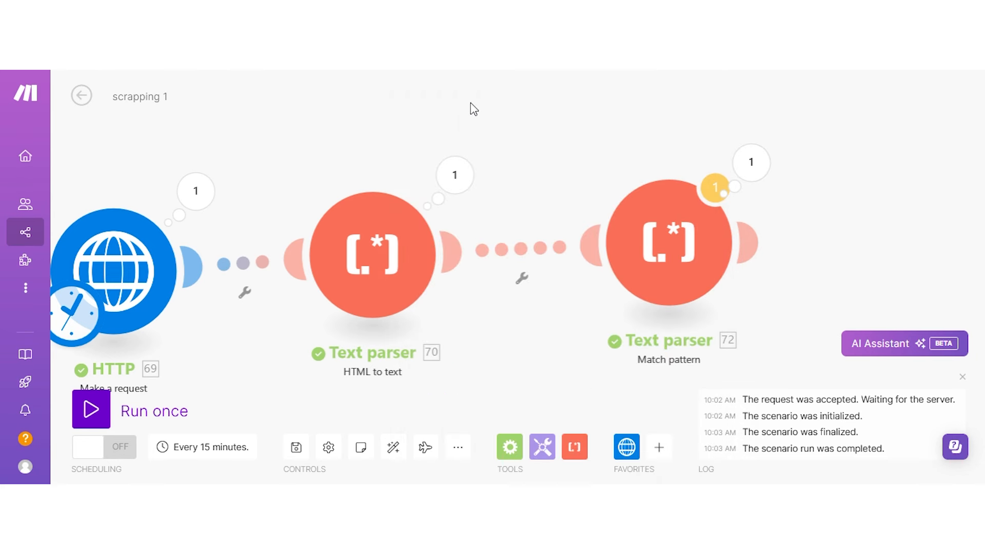
left_click_drag(458, 105, 242, 106)
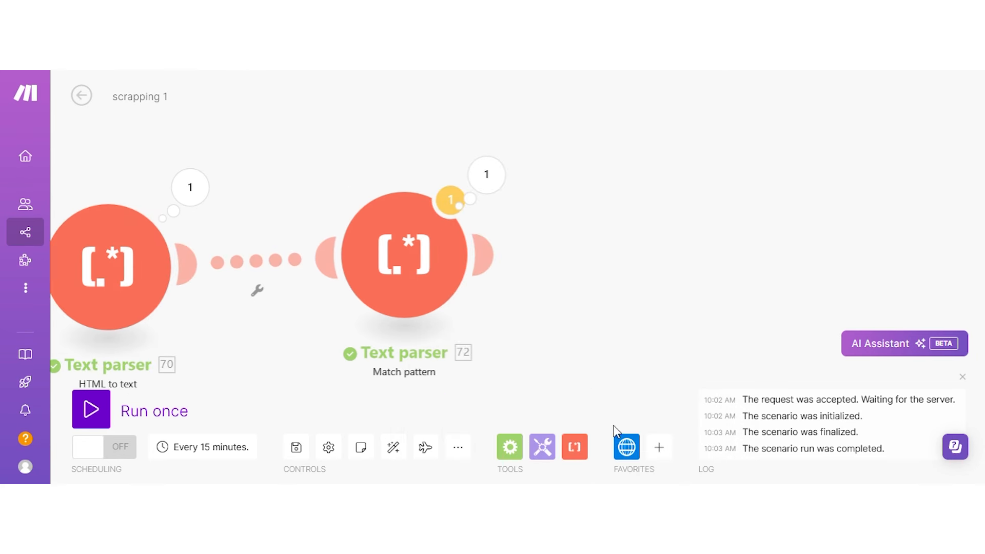
Reopen the parser output and select the first two matched listing URLs.
left_click(626, 457)
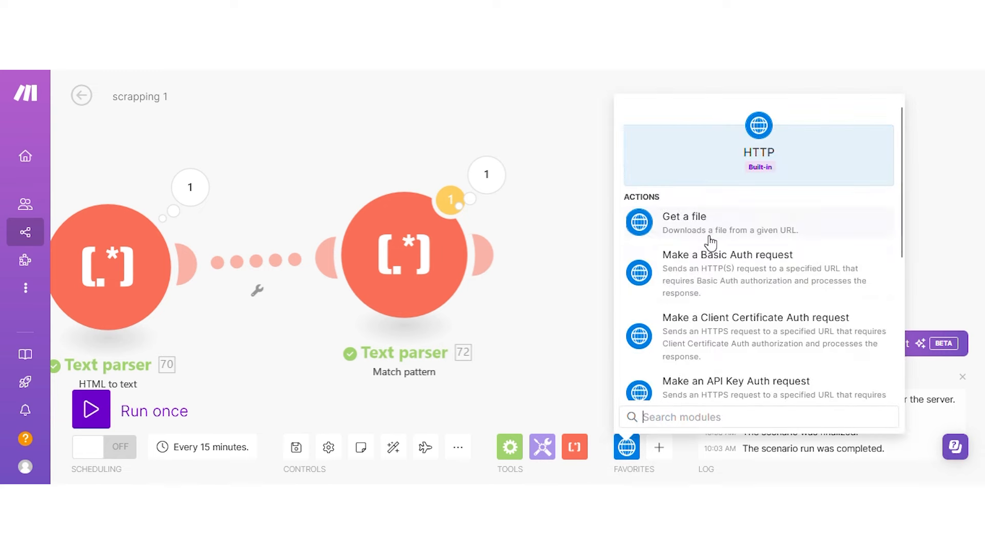
scroll(709, 275, "down", 2)
left_click(488, 177)
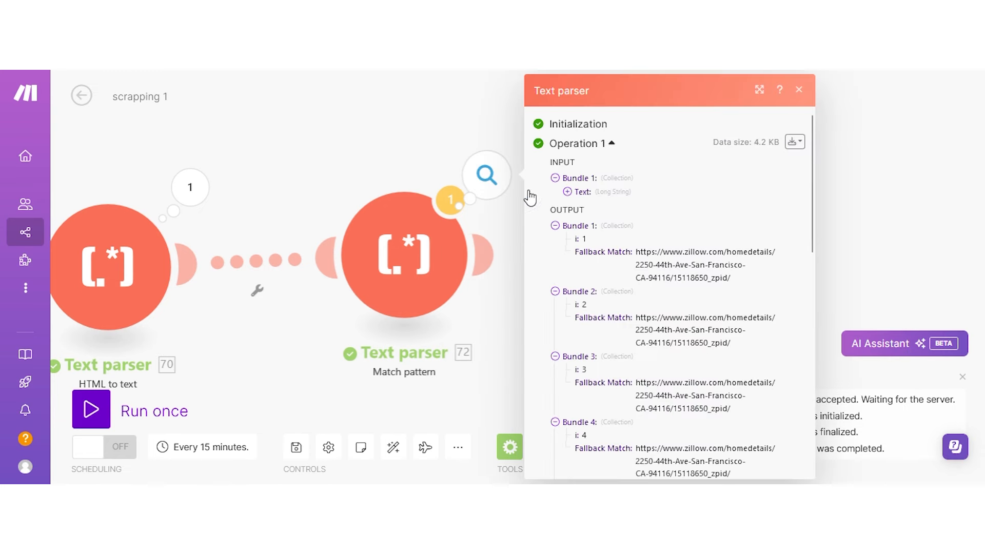
left_click_drag(636, 252, 740, 279)
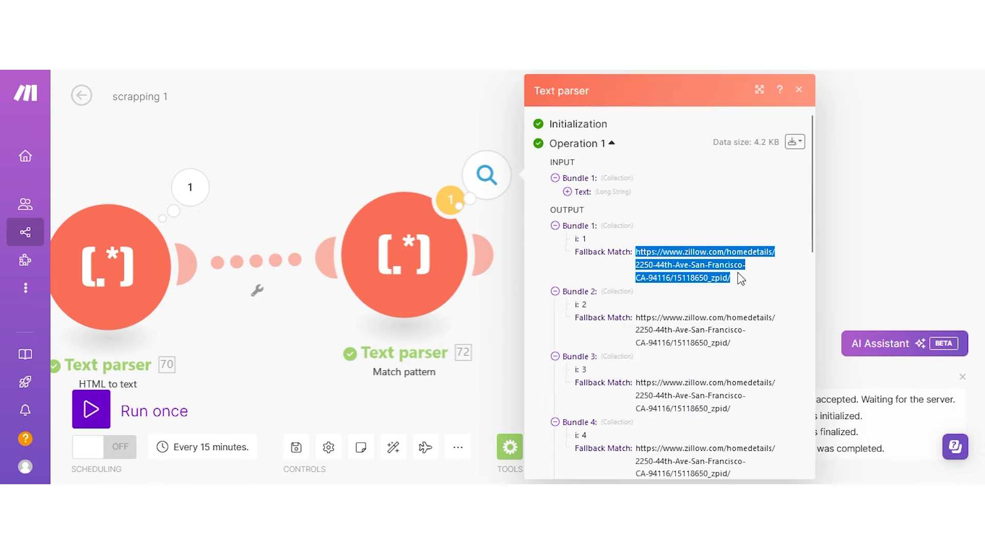
left_click_drag(636, 317, 745, 368)
left_click(410, 139)
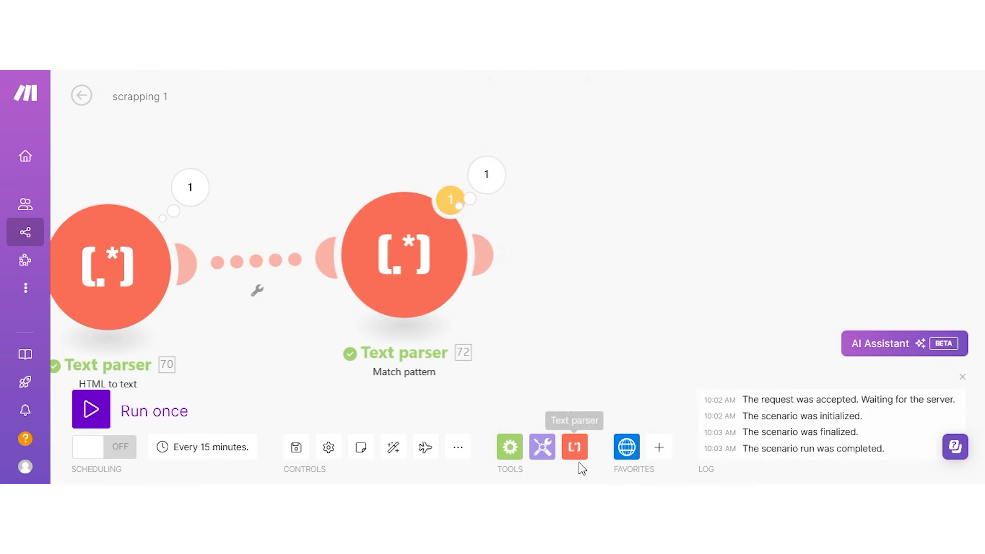
Add an HTTP Make a request module after the Match pattern parser.
left_click(634, 459)
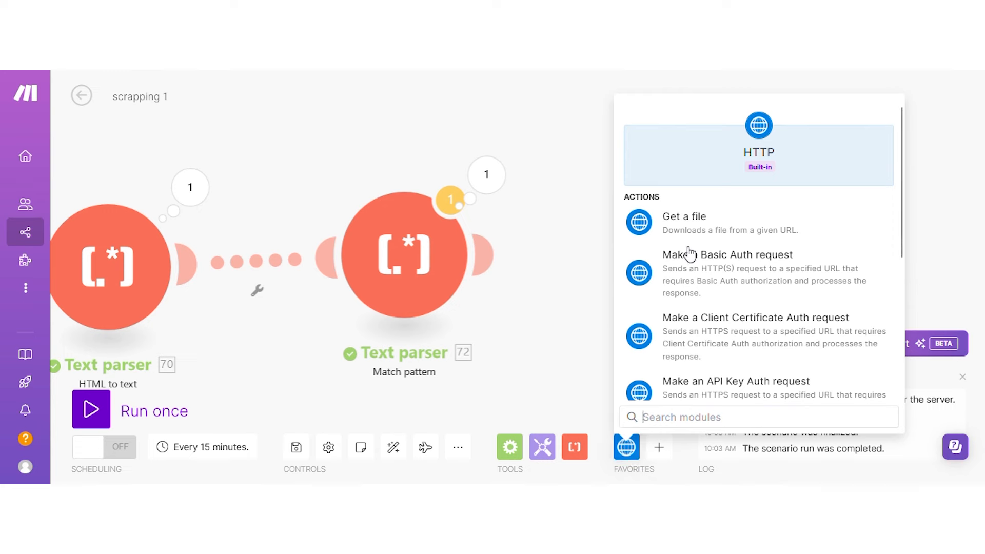
scroll(692, 257, "down", 3)
scroll(692, 323, "down", 1)
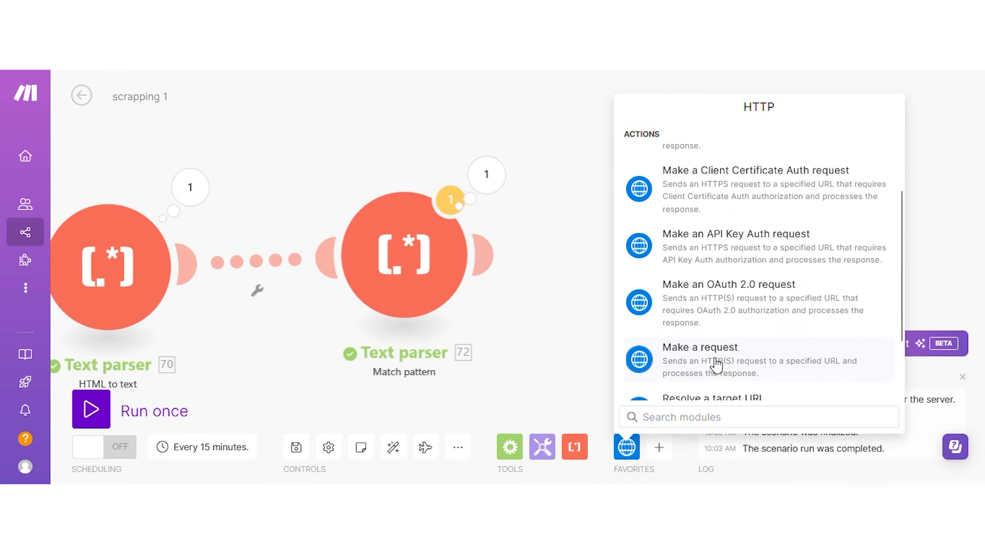
left_click(653, 361)
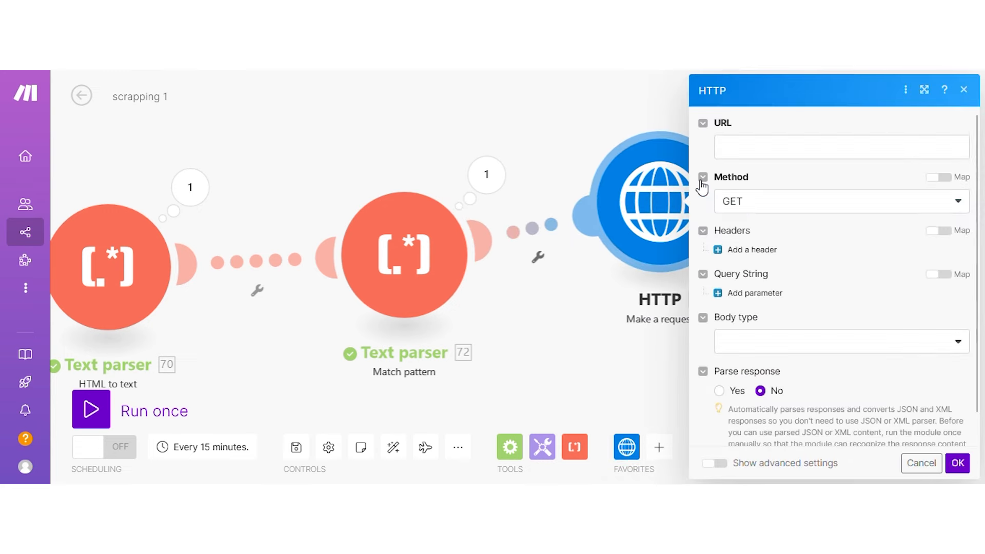
Map 72. Fallback Match into the HTTP request URL and confirm.
left_click(744, 146)
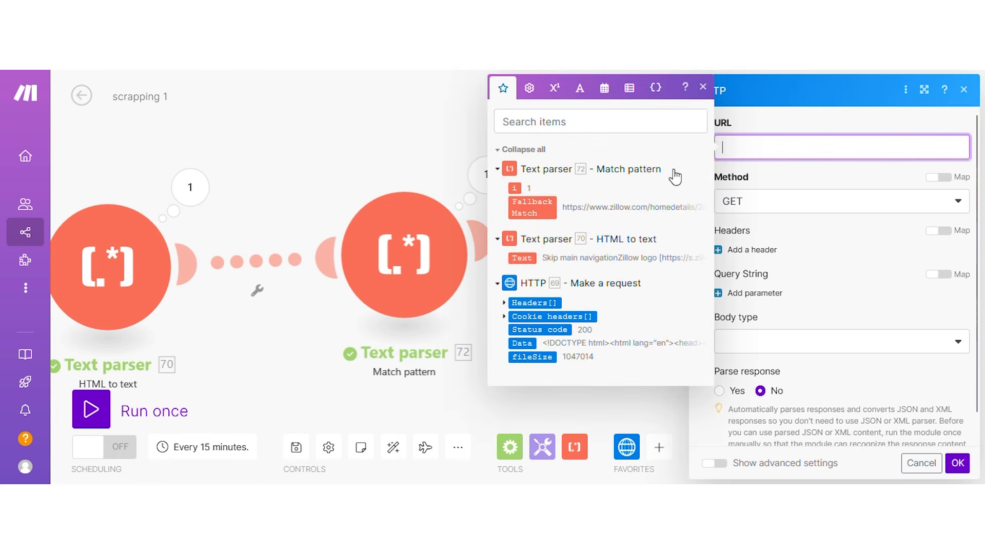
left_click(539, 217)
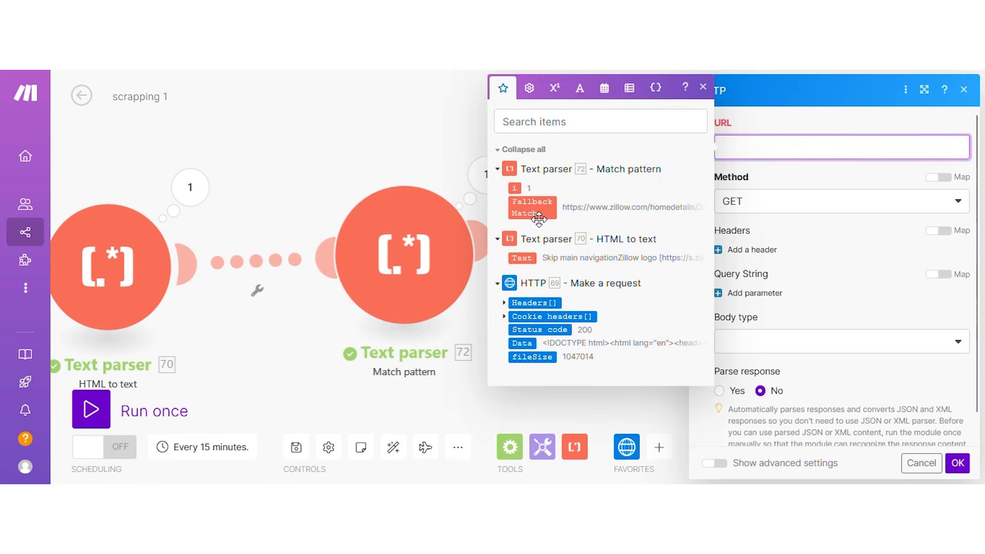
left_click(957, 463)
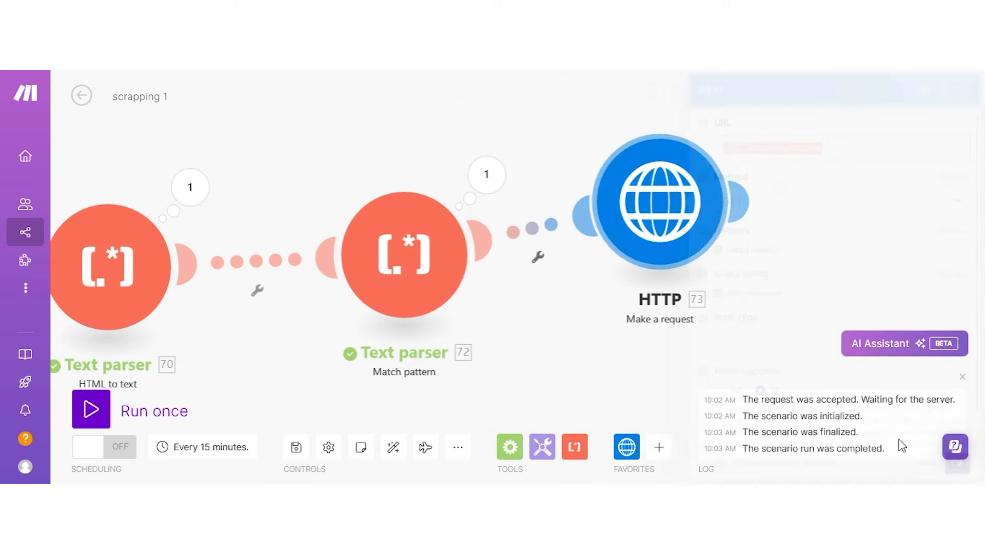
Add a route filter on 72. i with Less than or equal to 1.
left_click(549, 223)
left_click(619, 229)
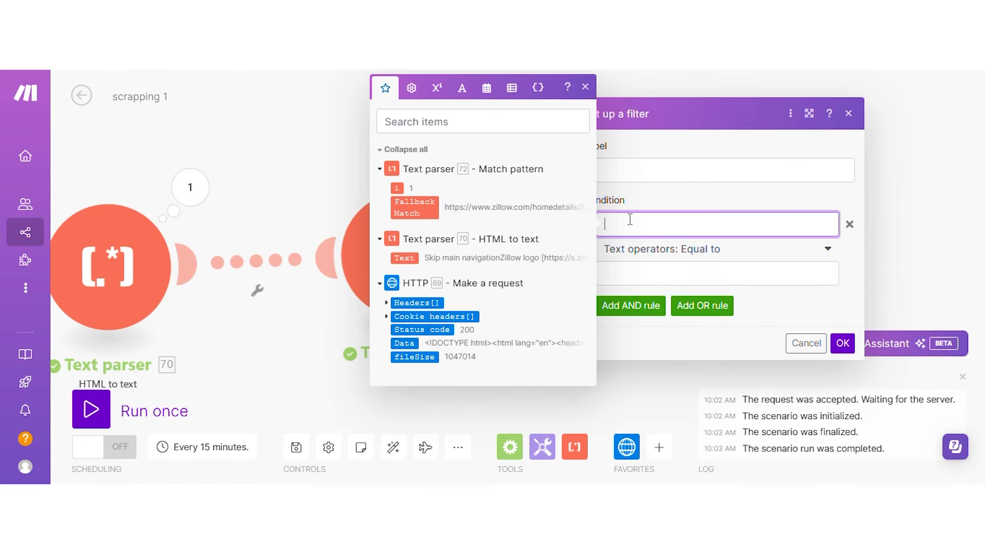
left_click(397, 187)
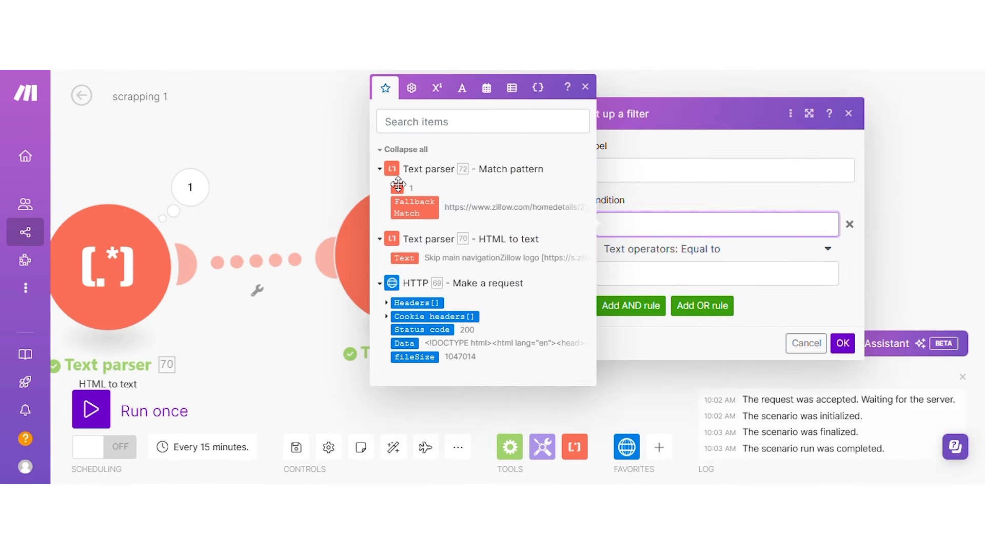
left_click(663, 253)
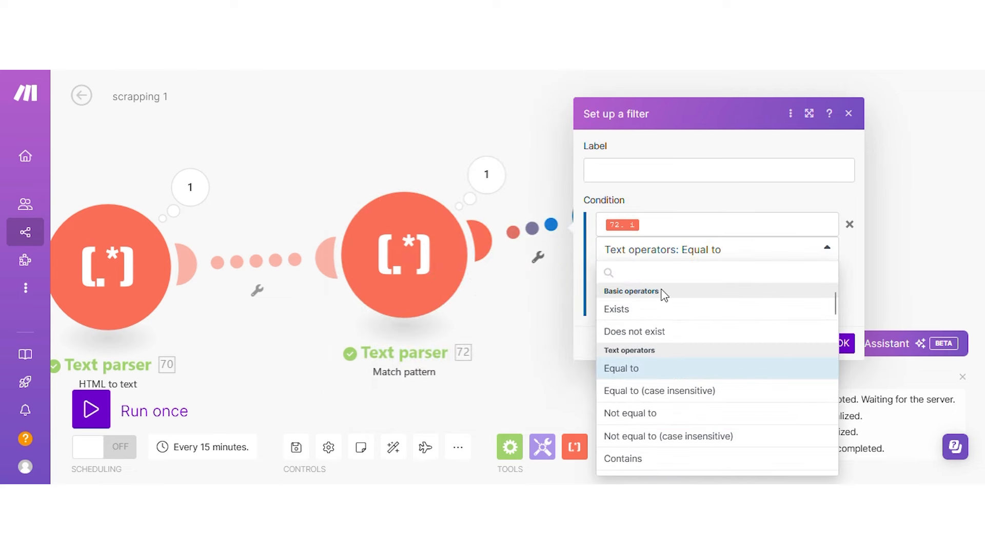
type("les")
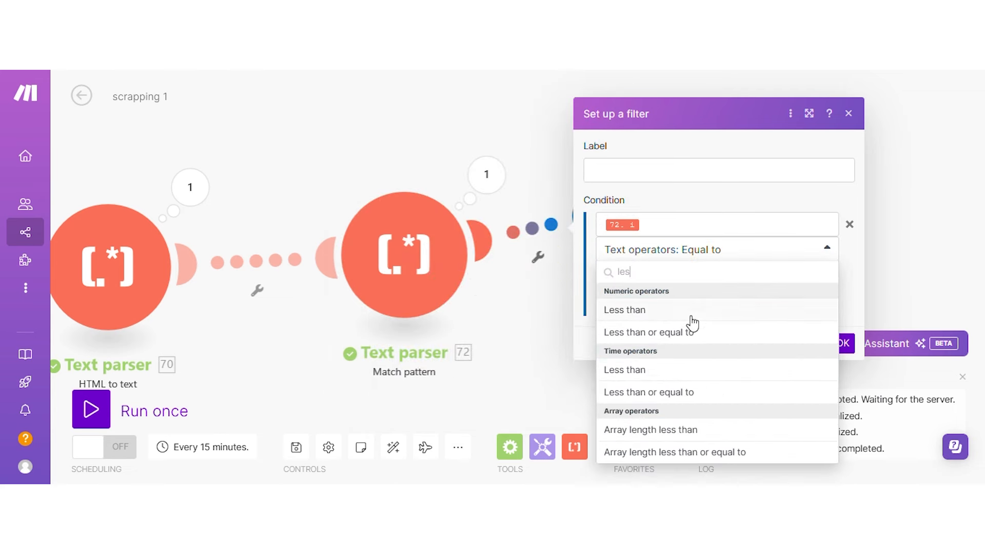
left_click(687, 333)
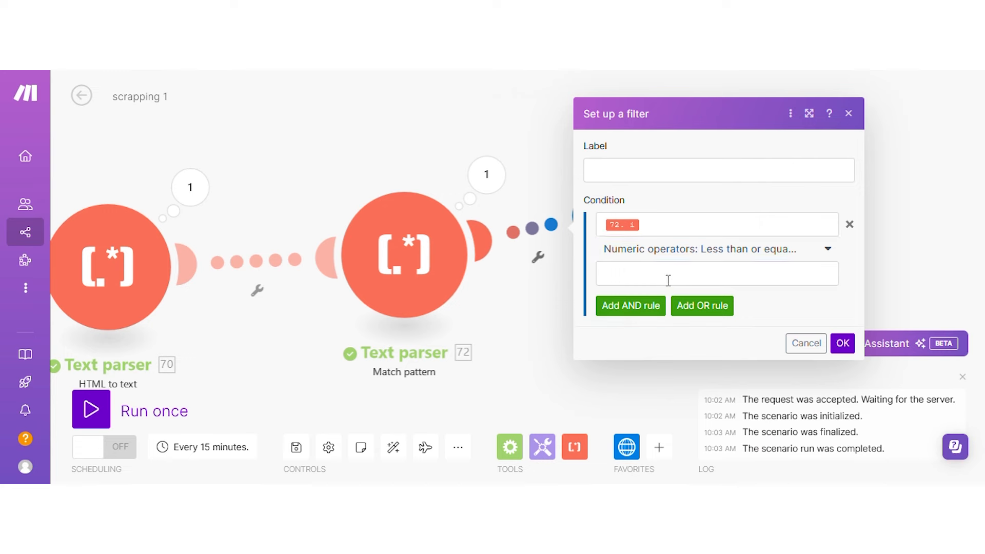
left_click(667, 280)
type("1")
left_click(841, 343)
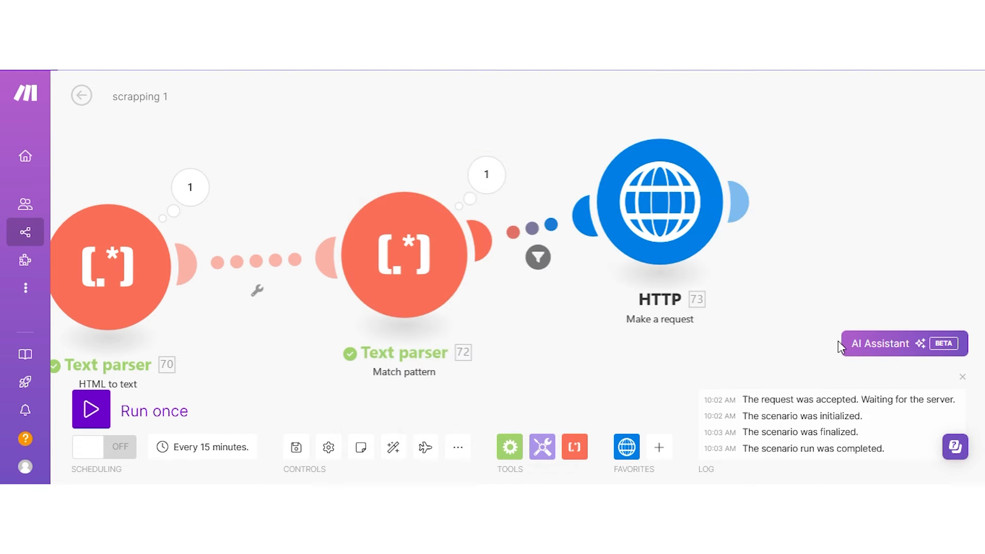
Check the HTTP URL, then revise the filter to 72. i Numeric Less than 2.
left_click(659, 245)
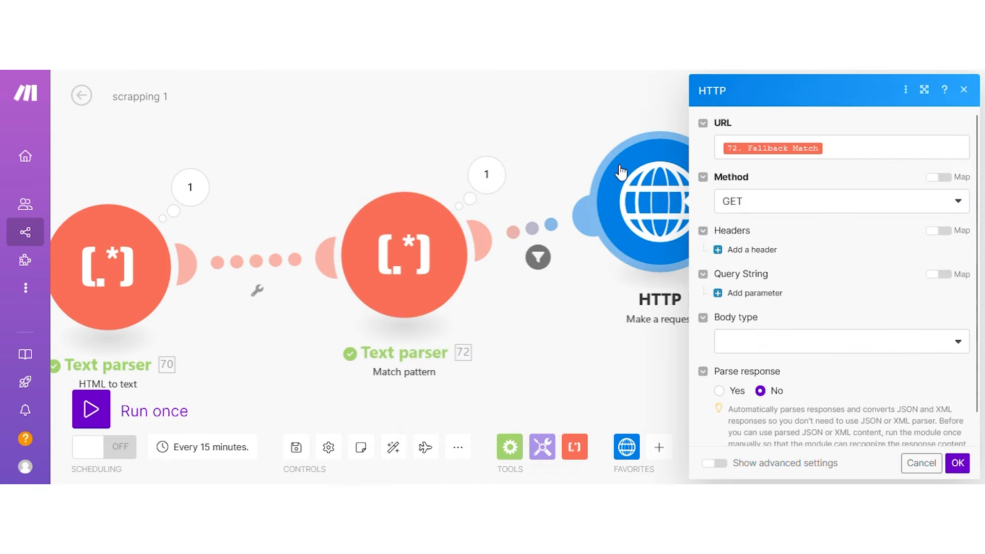
left_click(533, 248)
left_click(656, 249)
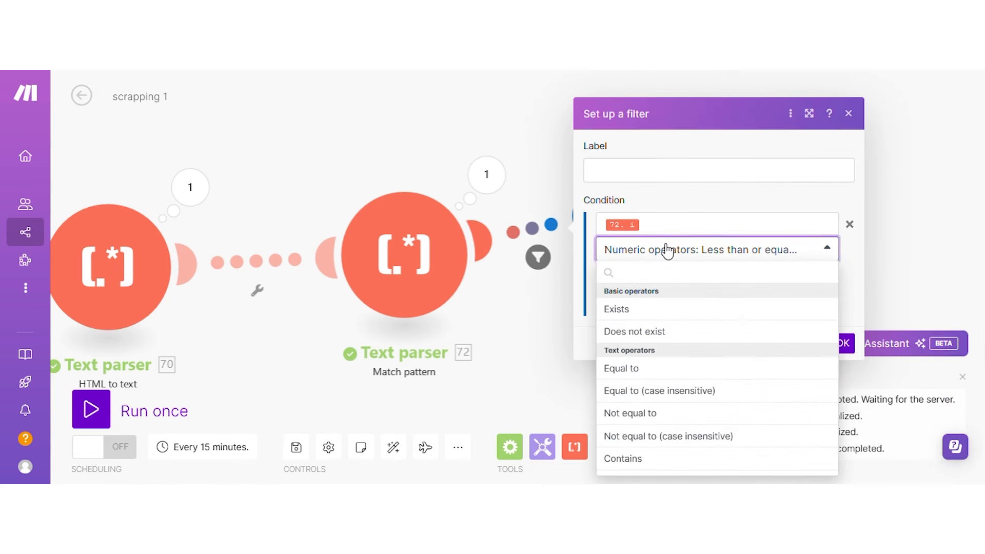
type("less")
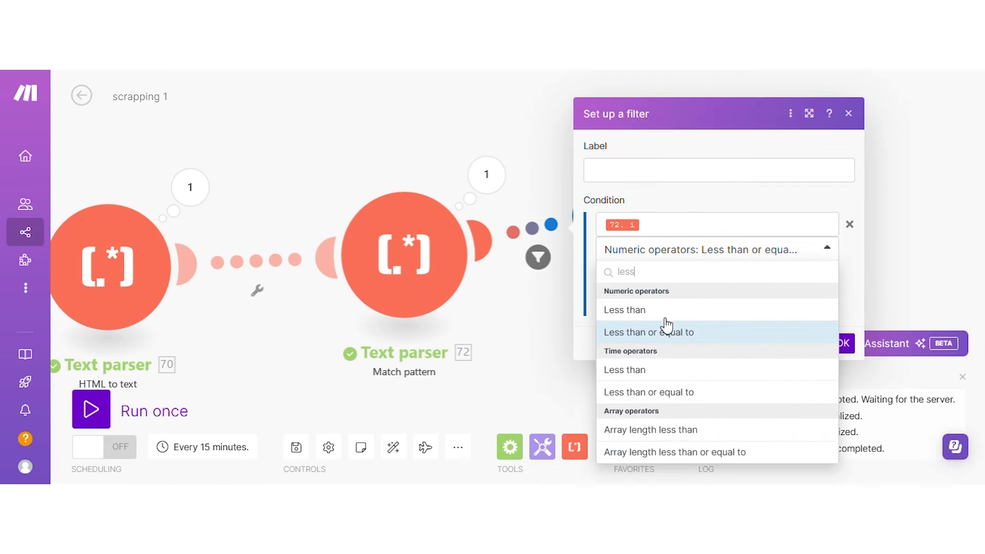
left_click(664, 310)
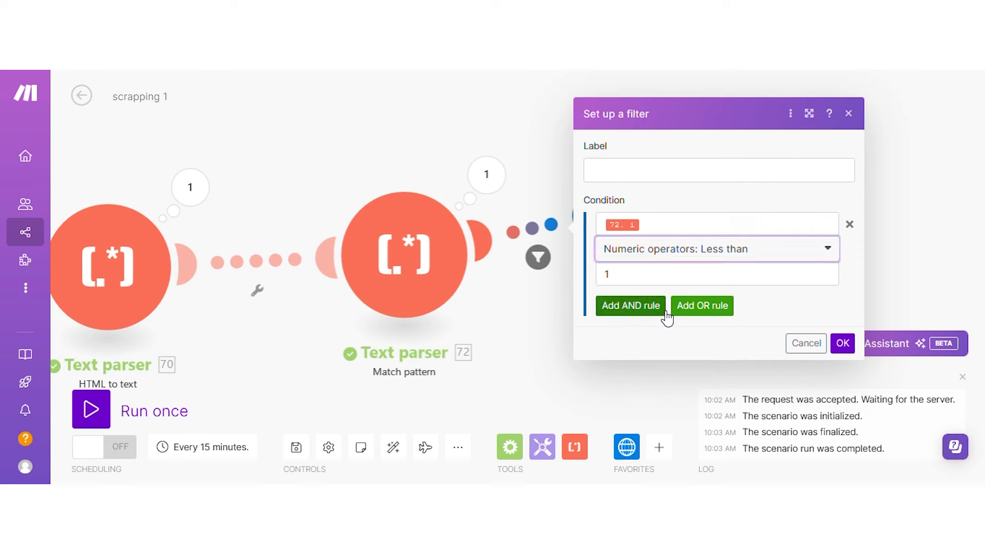
left_click(669, 275)
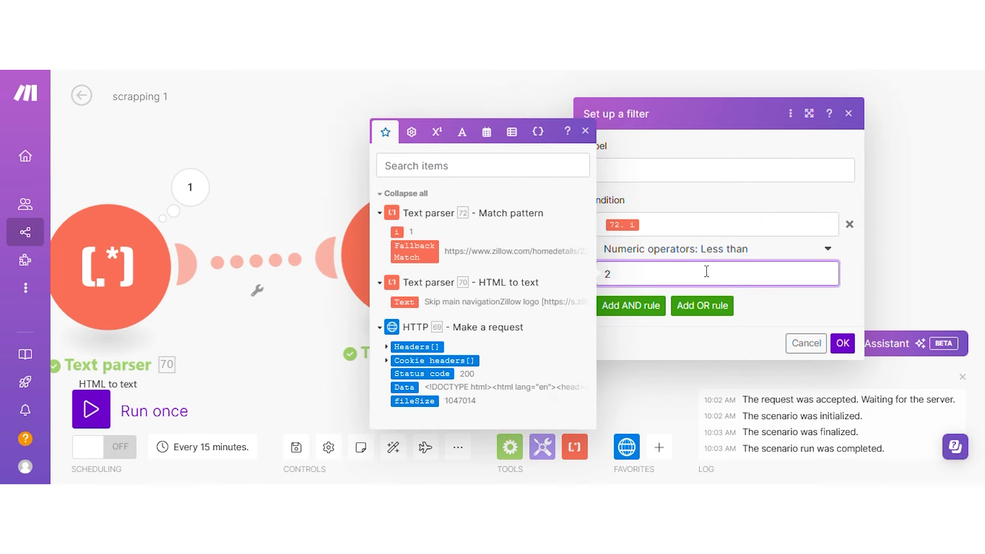
left_click(842, 343)
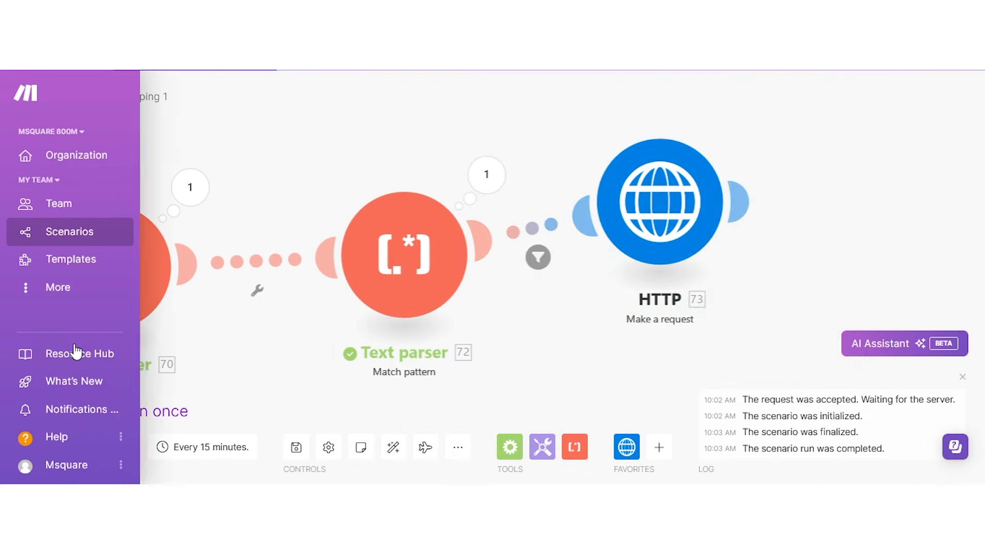
Run the scenario once and inspect the new HTTP request's status 200 and page HTML Data.
left_click(91, 409)
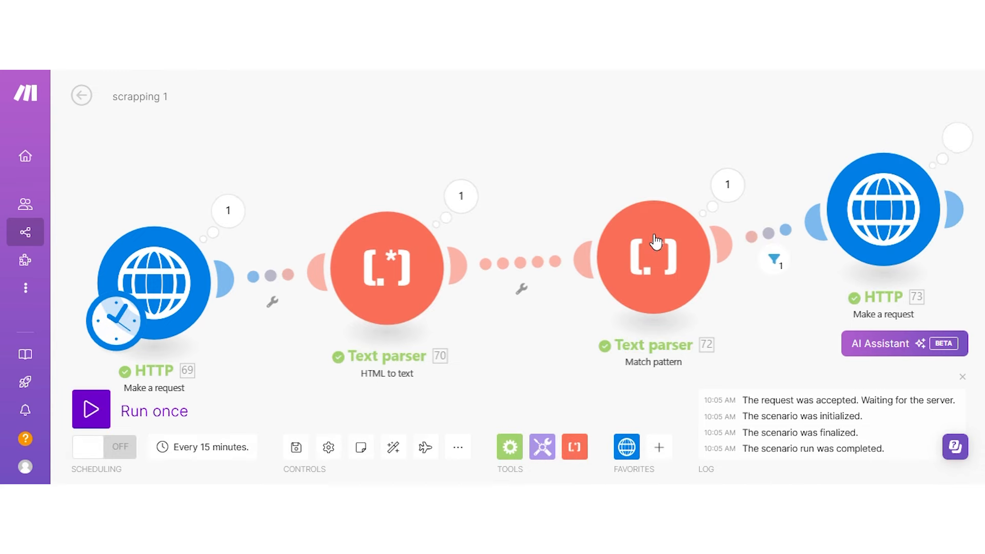
left_click(645, 181)
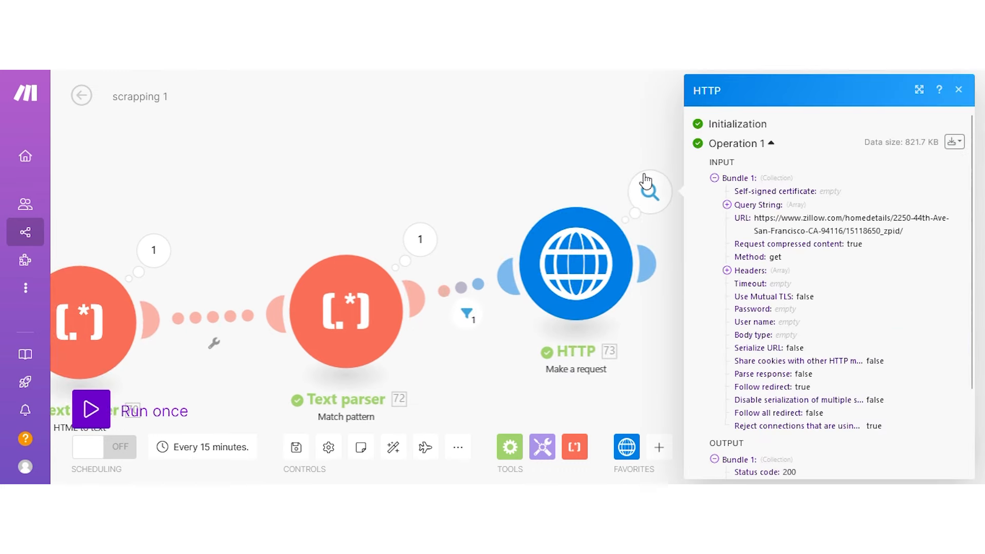
scroll(799, 336, "down", 2)
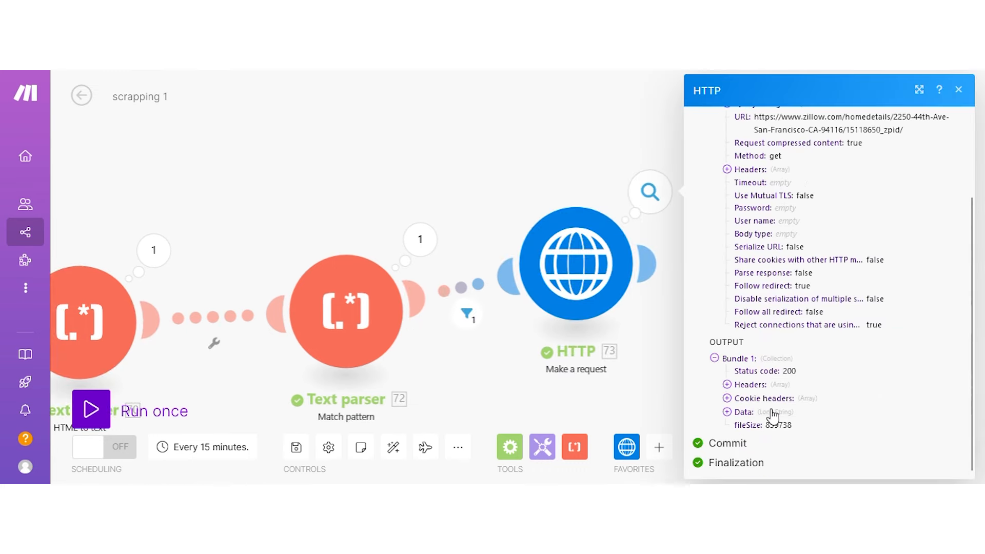
left_click(744, 412)
scroll(794, 361, "down", 5)
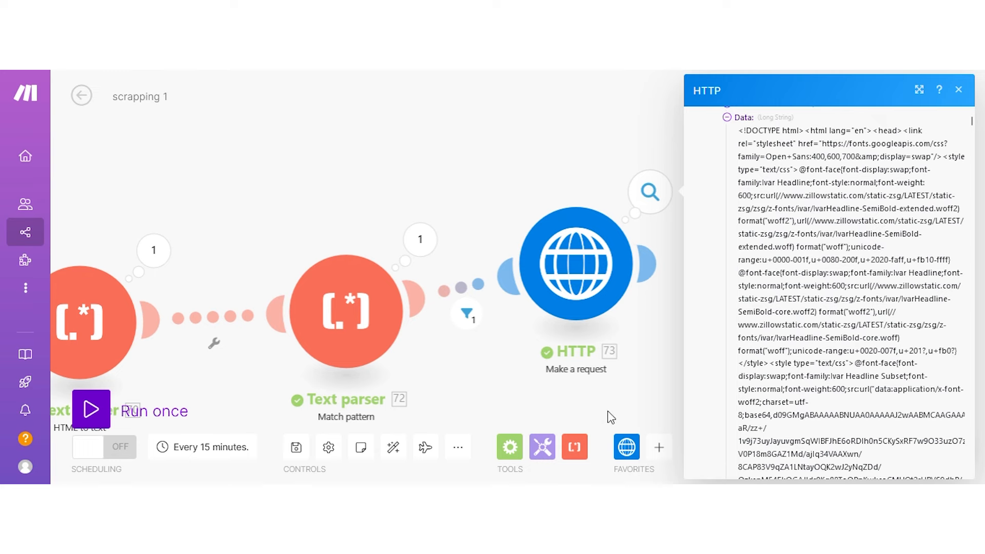
left_click(584, 421)
Add HTML to text after HTTP 73 with HTML mapped to 73.Data, then run once anyway.
left_click(575, 446)
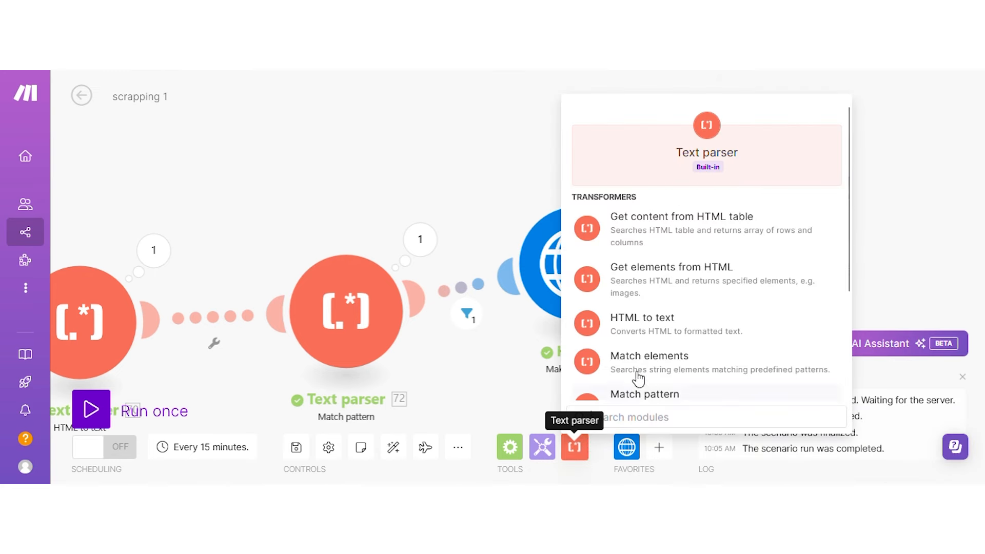
left_click(649, 334)
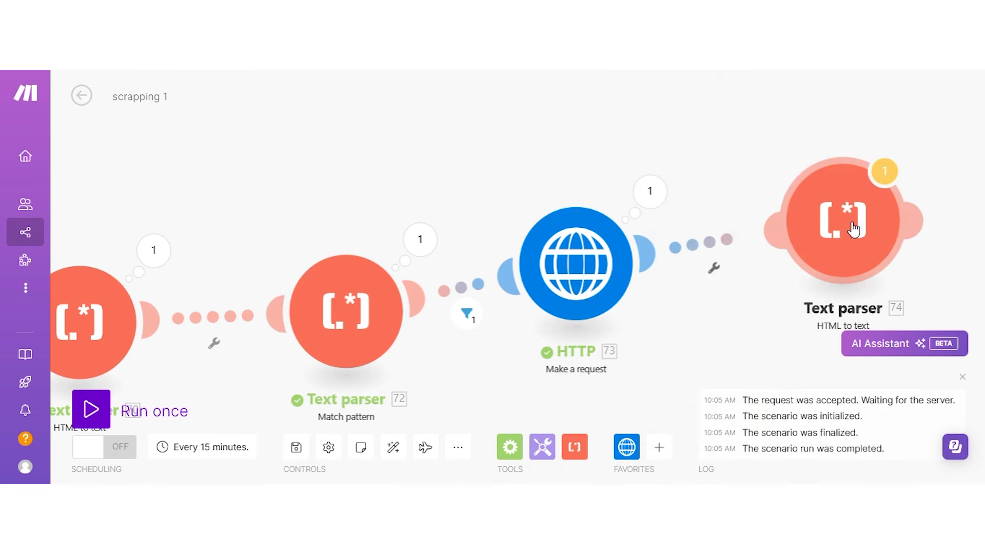
left_click(853, 229)
left_click(664, 225)
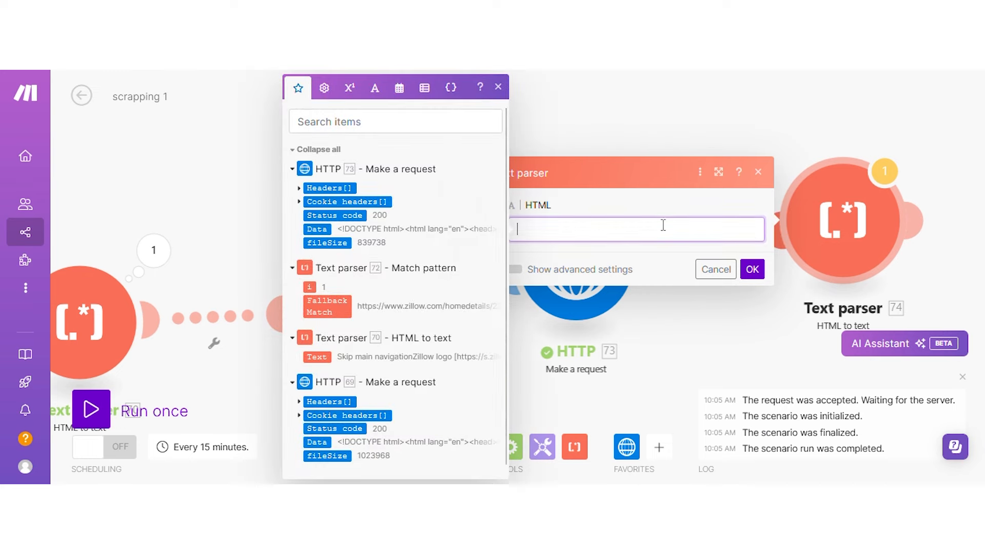
left_click(318, 228)
left_click(750, 269)
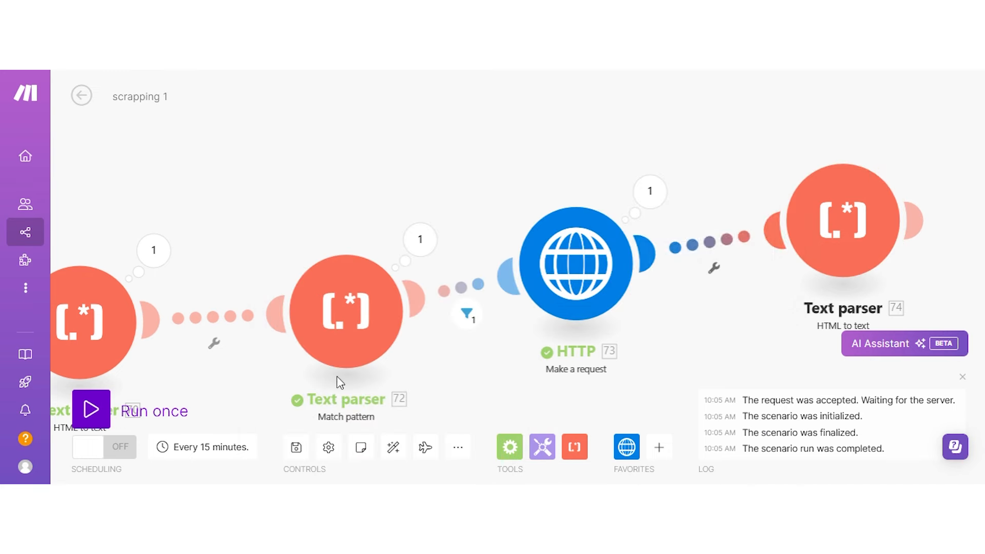
left_click(91, 409)
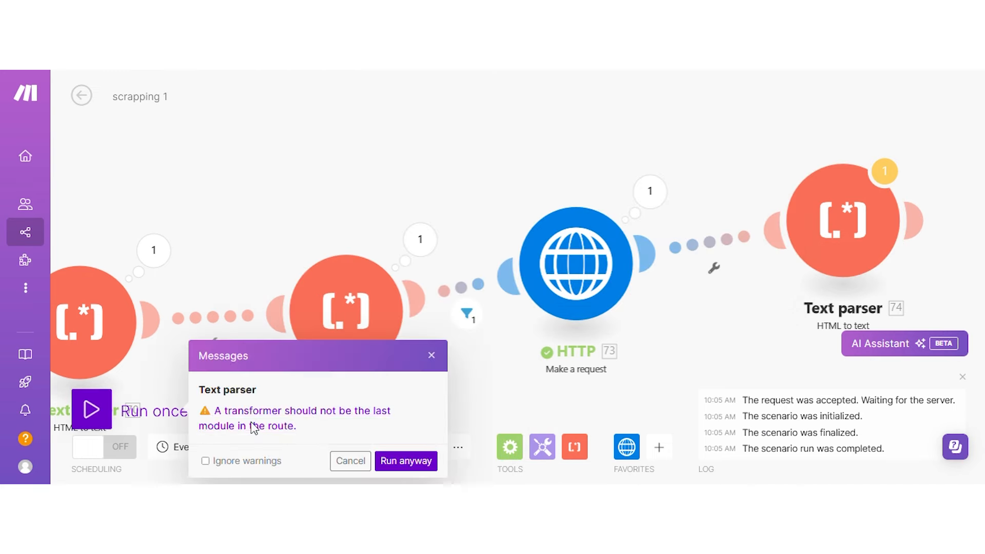
left_click(404, 464)
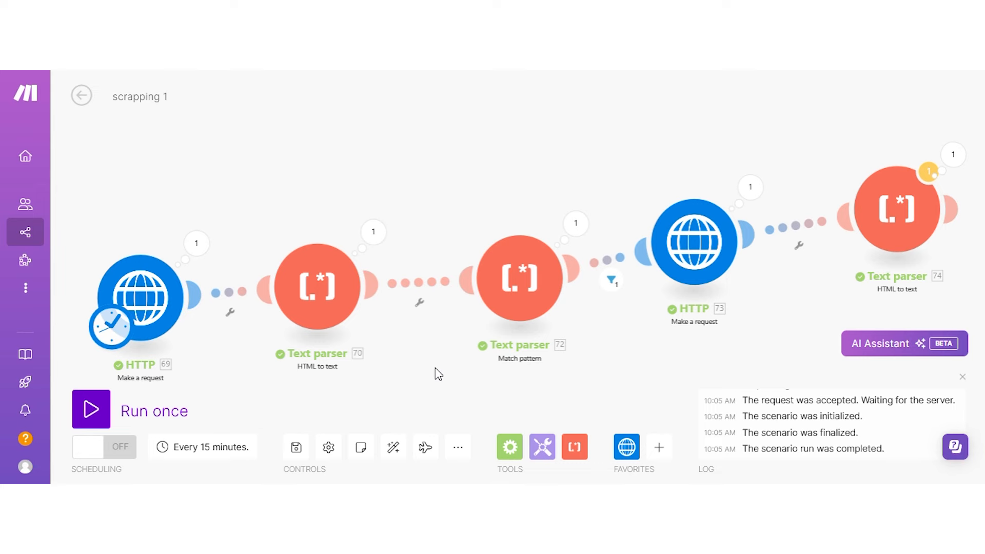
Open Text parser 74's results and scroll through its expanded plain-text Zillow listing.
left_click_drag(877, 142, 651, 183)
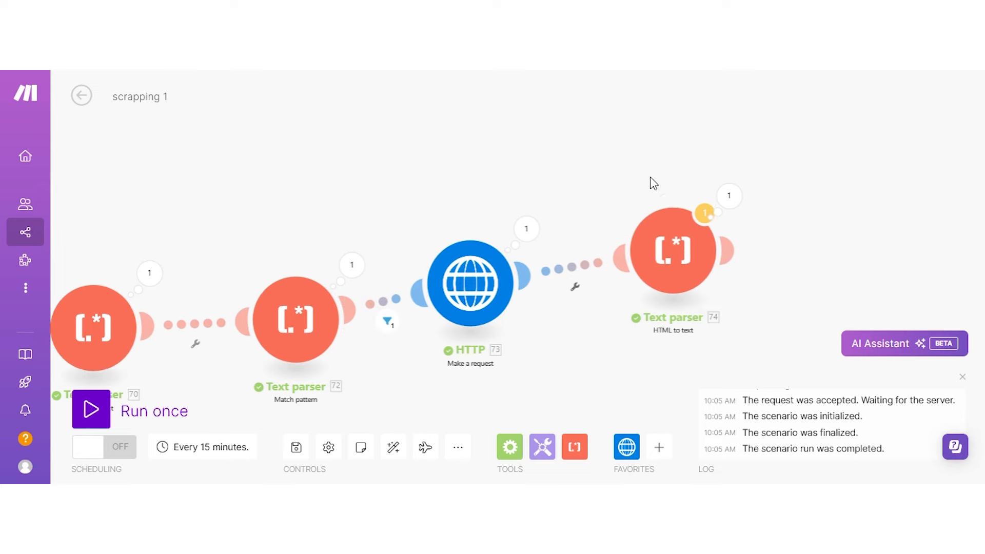
left_click(729, 196)
left_click(455, 265)
scroll(562, 246, "down", 3)
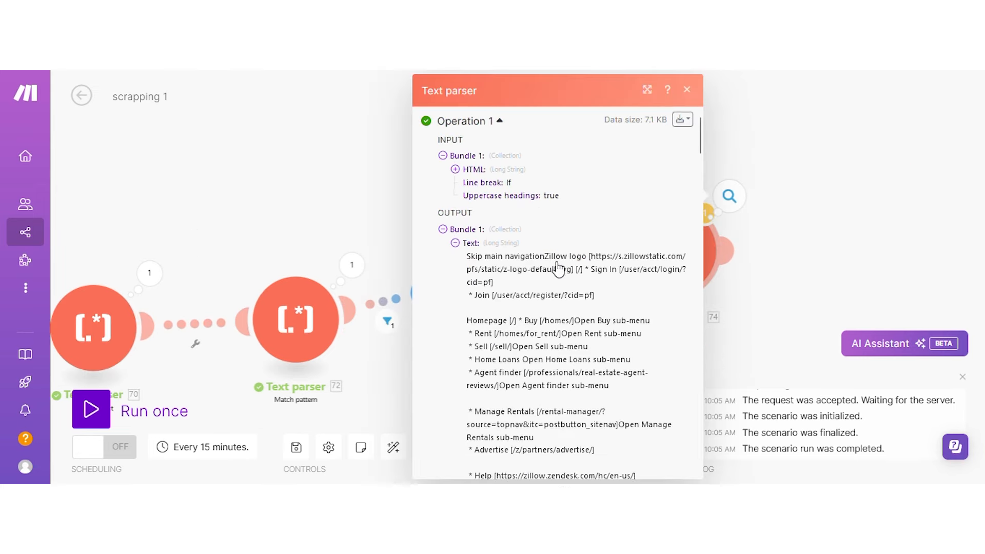
scroll(511, 265, "down", 3)
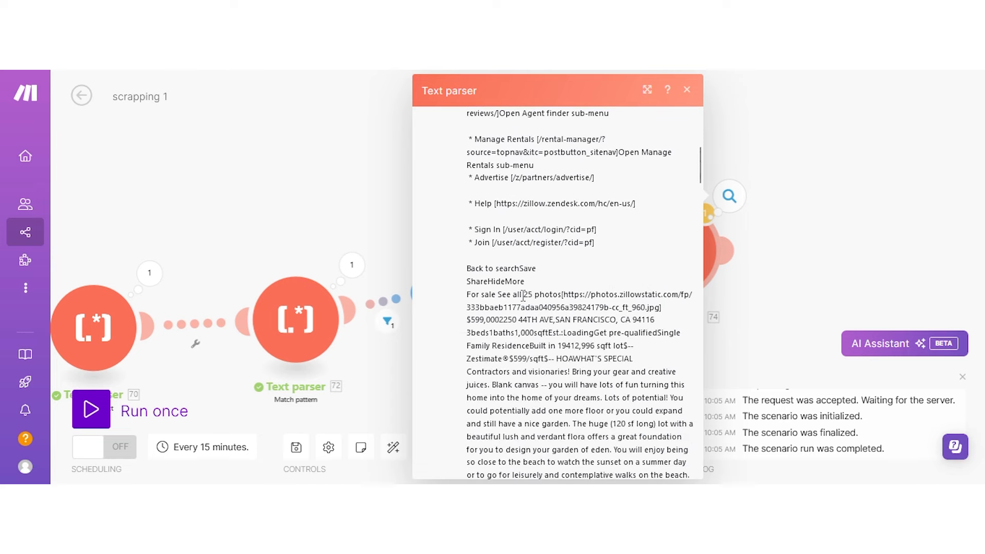
scroll(586, 312, "down", 5)
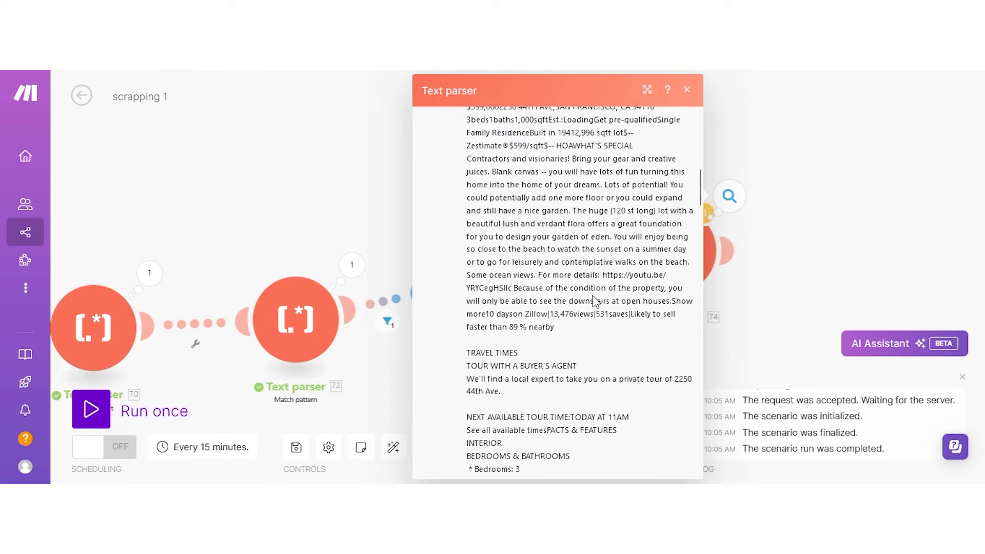
scroll(585, 310, "down", 3)
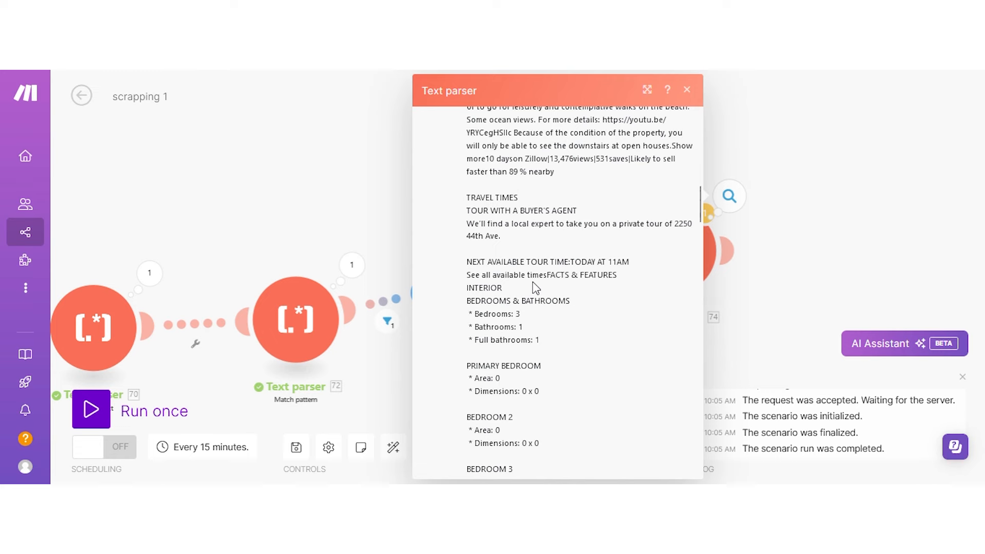
scroll(533, 282, "down", 2)
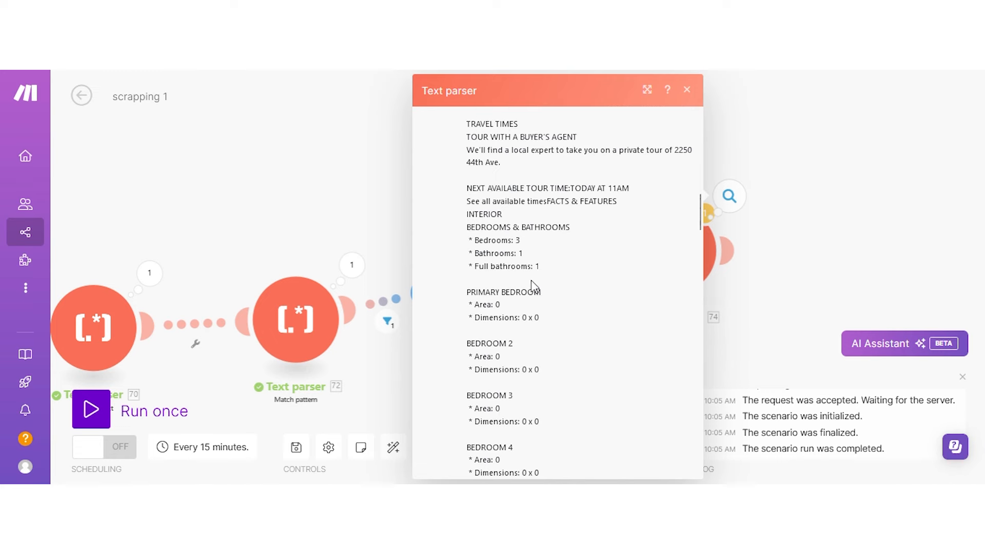
scroll(504, 231, "down", 10)
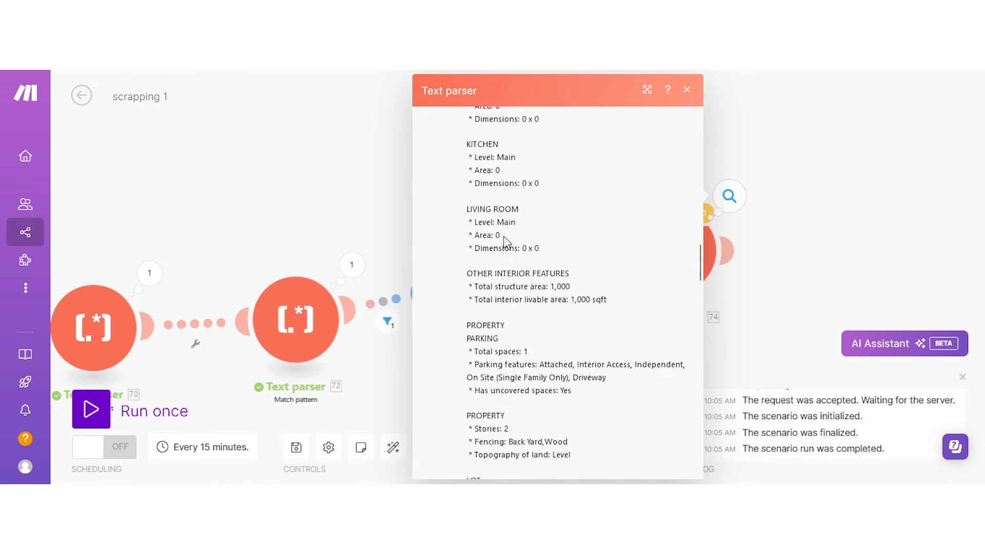
scroll(511, 253, "down", 12)
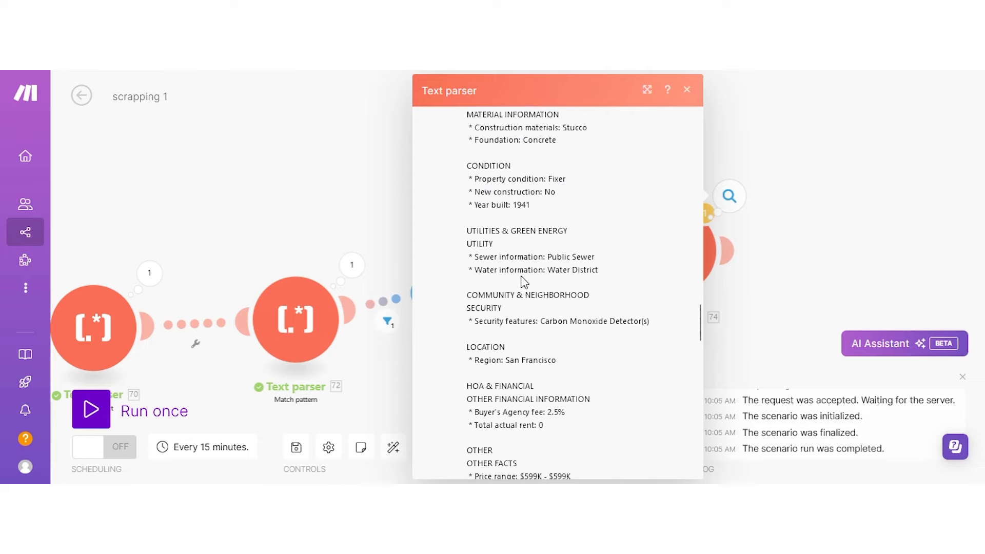
scroll(527, 281, "down", 12)
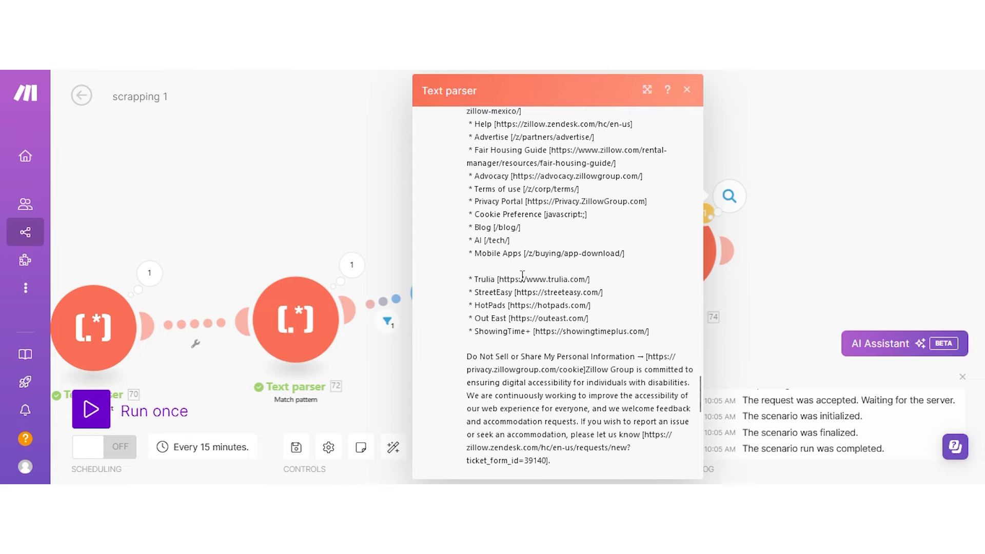
scroll(522, 277, "down", 3)
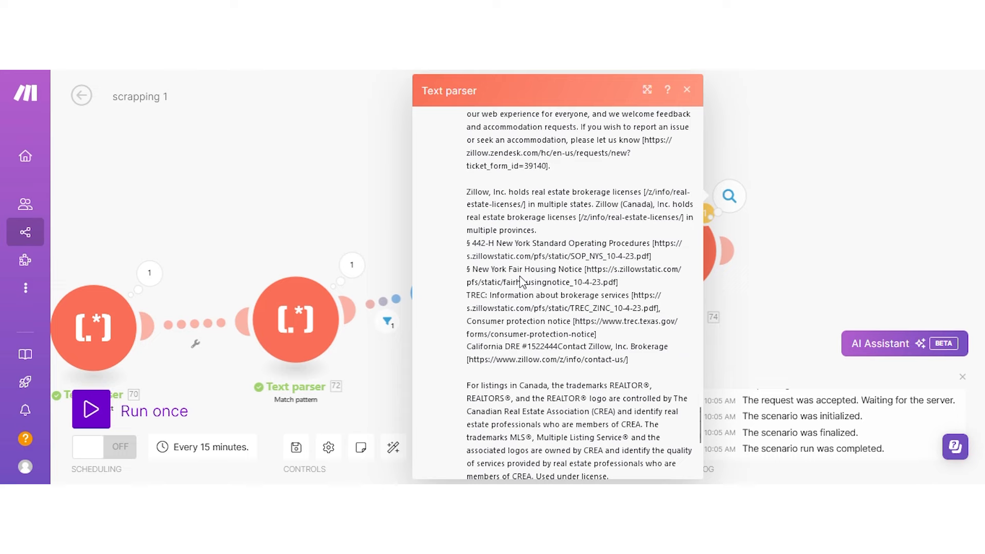
scroll(521, 281, "down", 3)
scroll(518, 220, "down", 3)
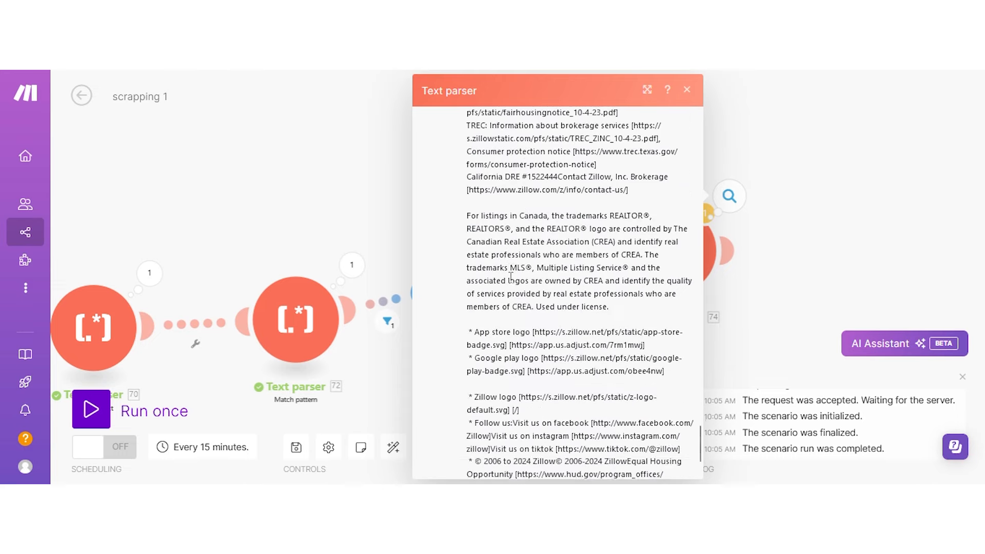
scroll(530, 277, "up", 10)
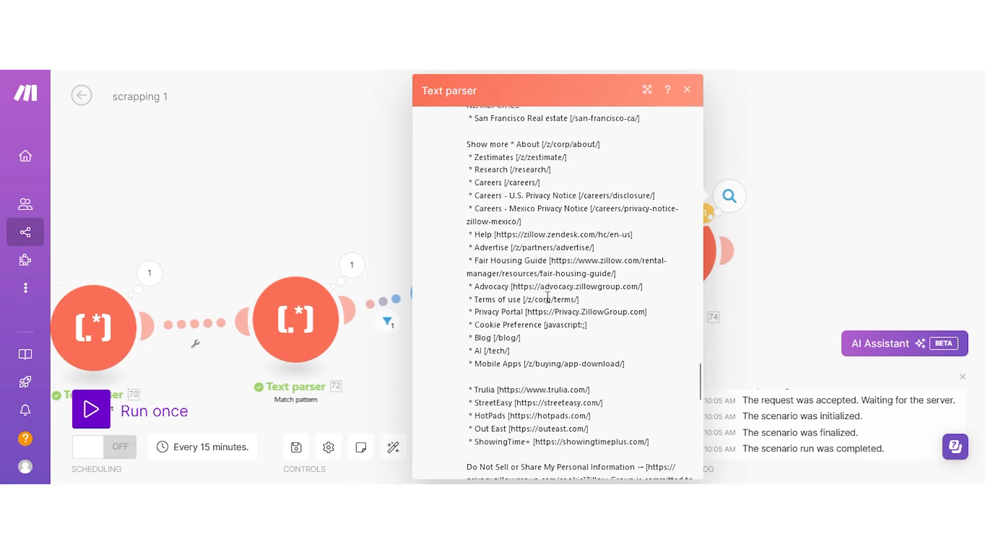
scroll(547, 296, "up", 3)
scroll(547, 297, "up", 15)
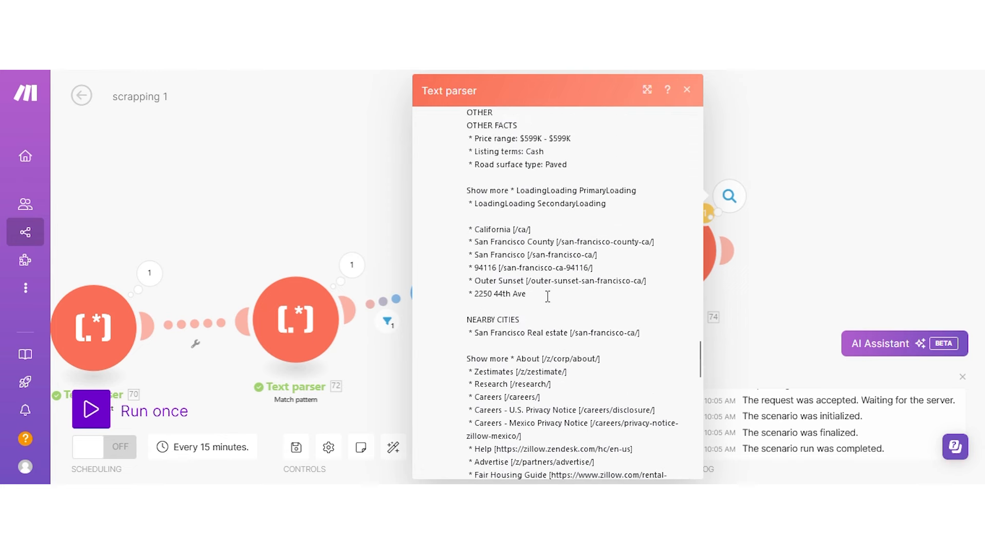
scroll(547, 301, "up", 10)
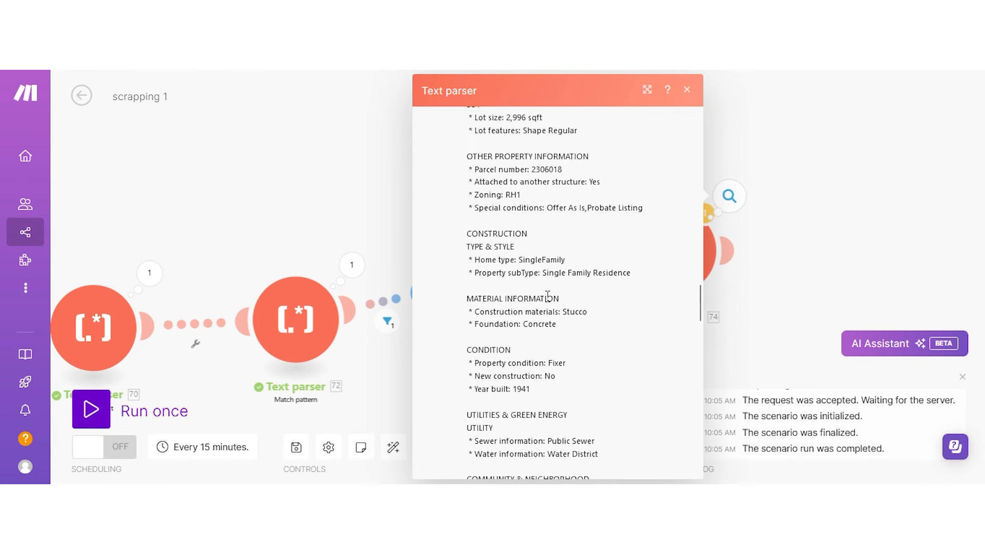
scroll(518, 229, "up", 20)
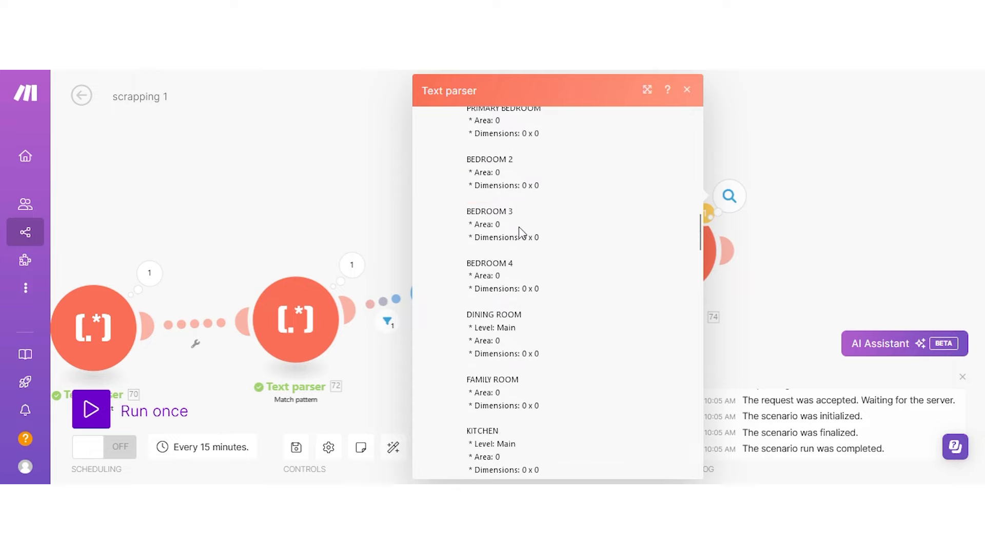
Open the HTTP 73 results and select the Zillow listing URL.
left_click(802, 154)
left_click(526, 229)
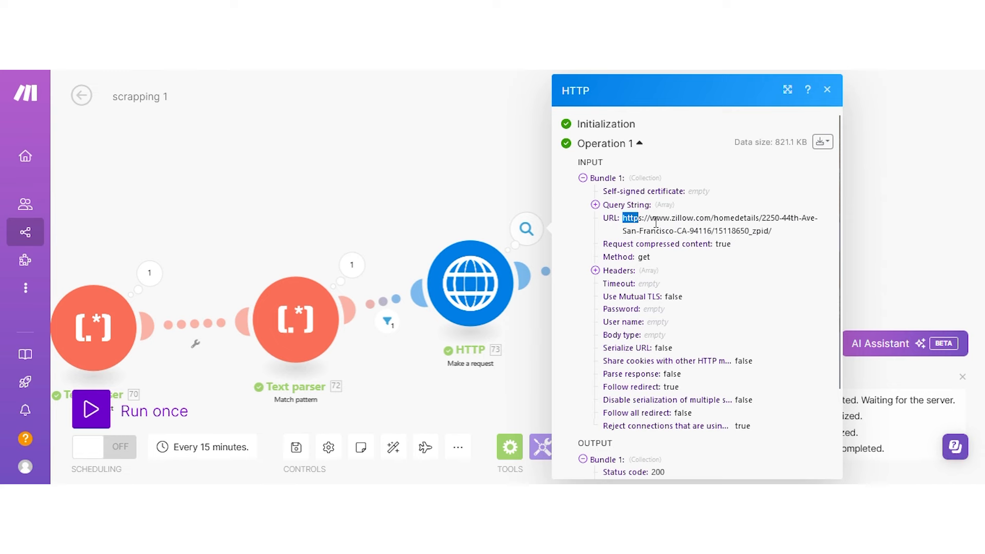
left_click_drag(655, 221, 769, 231)
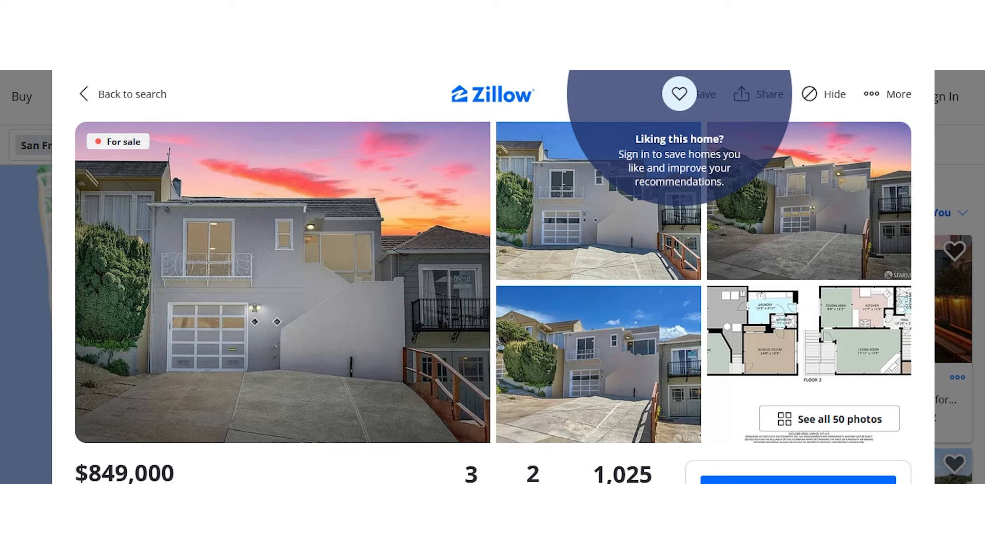
key("ctrl+l")
key("Return")
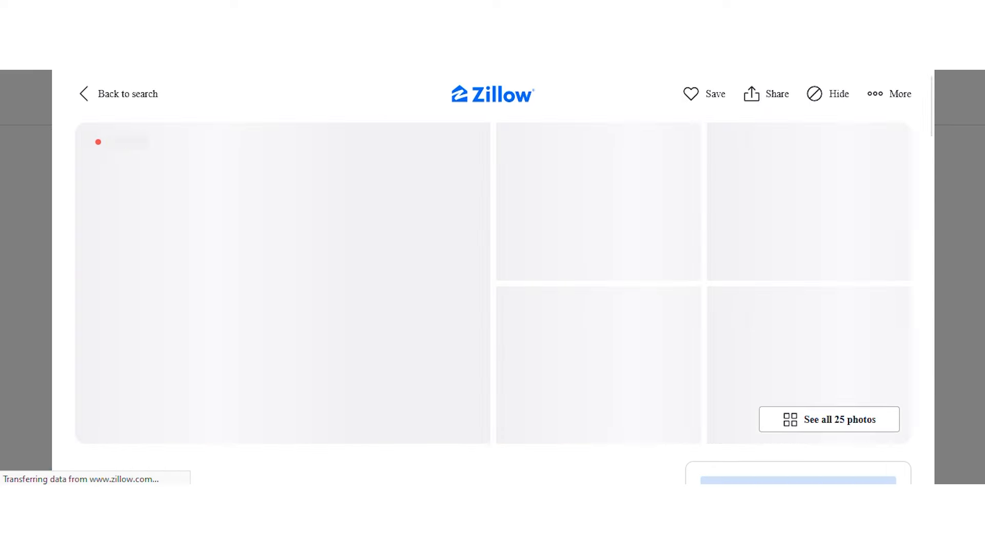
scroll(270, 170, "down", 4)
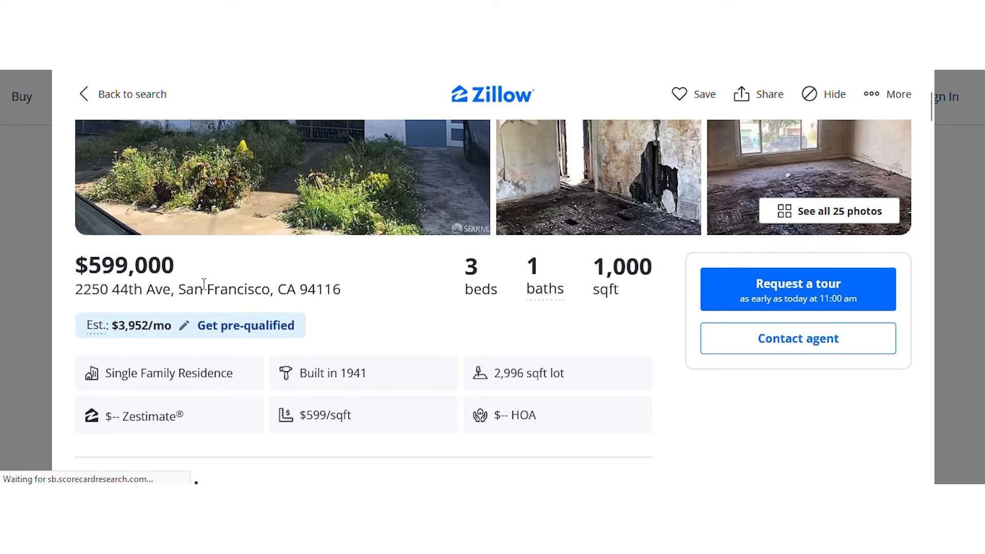
scroll(439, 296, "down", 10)
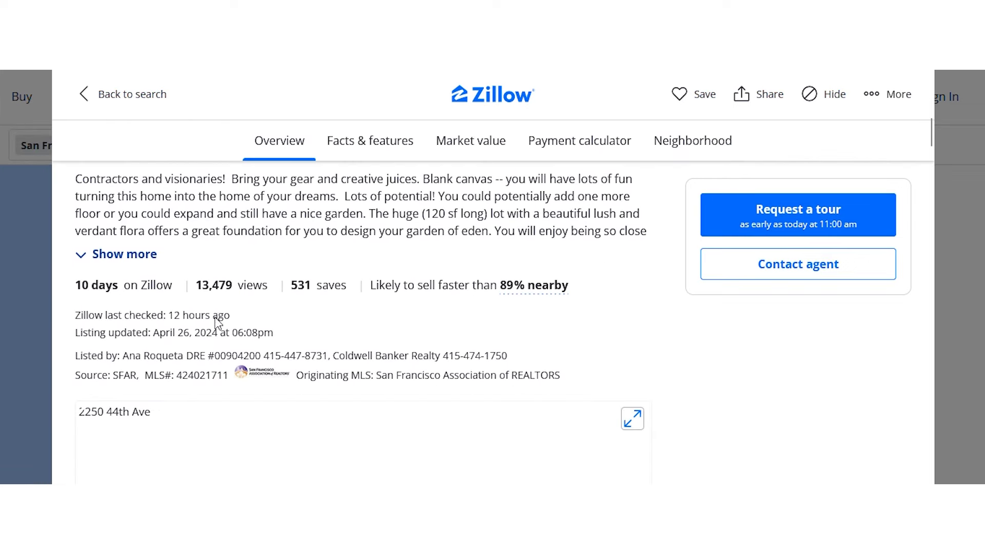
scroll(232, 324, "down", 15)
scroll(452, 352, "up", 7)
scroll(453, 348, "down", 10)
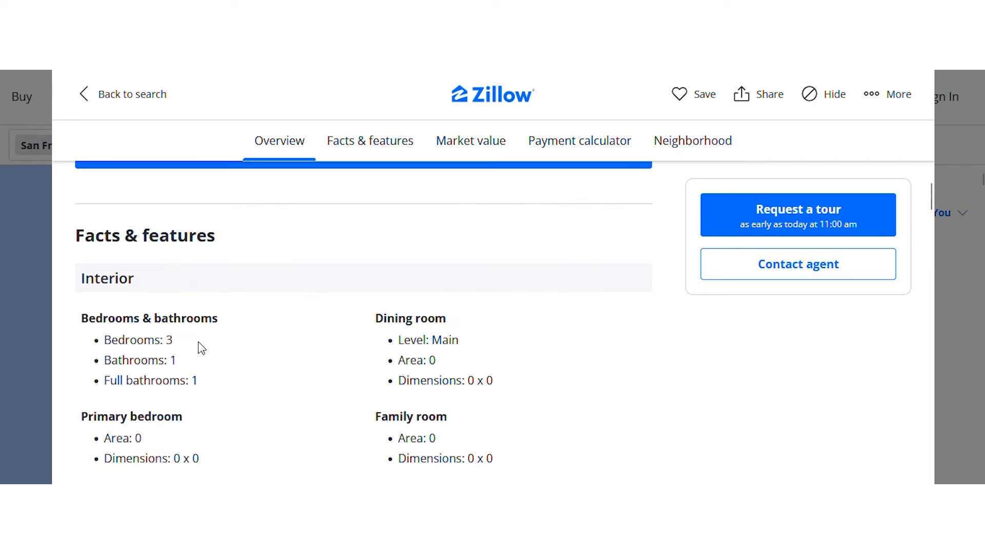
scroll(461, 340, "down", 6)
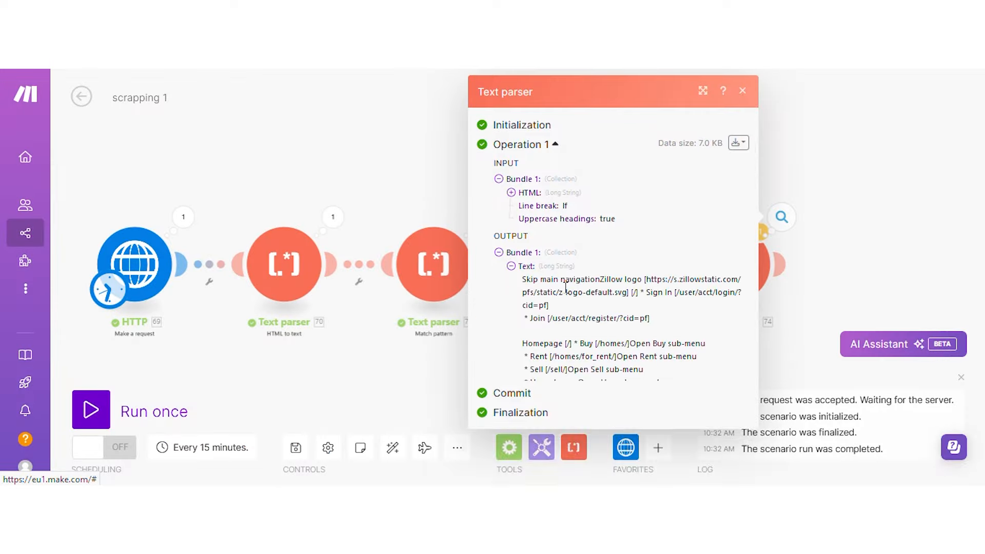
Scroll Text parser 74's output and highlight the $599,000 price in its price line.
scroll(600, 330, "down", 5)
scroll(600, 330, "up", 2)
scroll(600, 330, "up", 1)
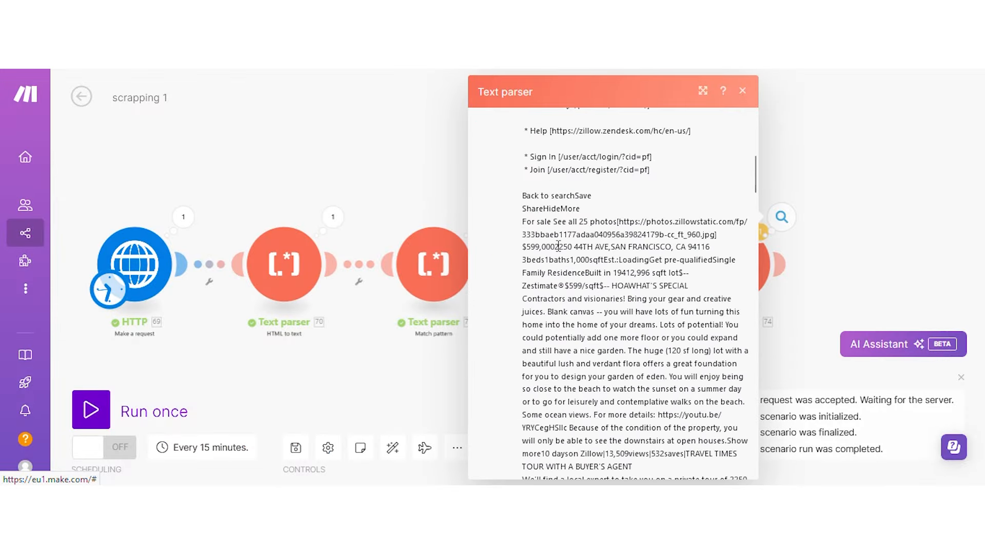
left_click_drag(555, 246, 526, 248)
Close the parser output and highlight the $599,000 price on the Zillow listing page.
left_click(446, 167)
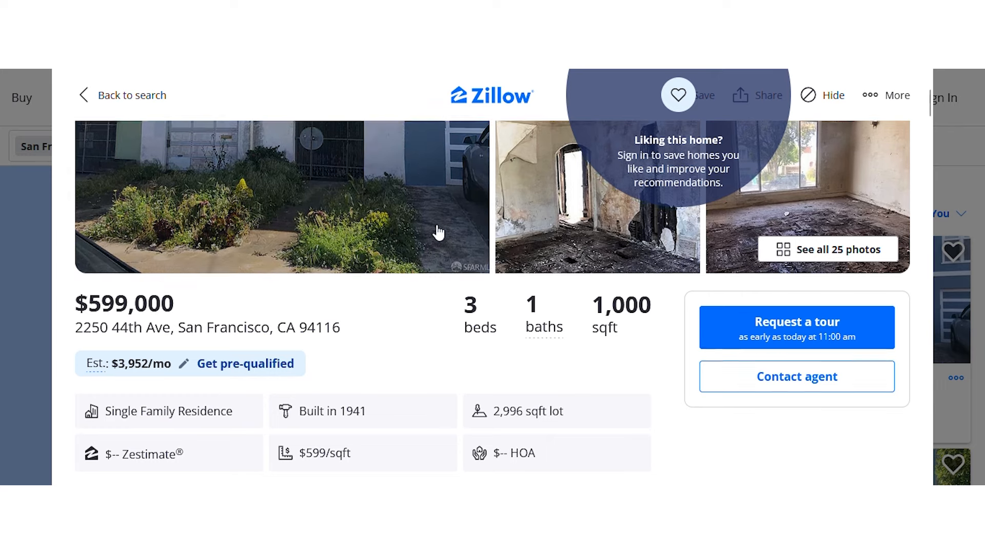
scroll(435, 231, "up", 3)
scroll(439, 303, "down", 5)
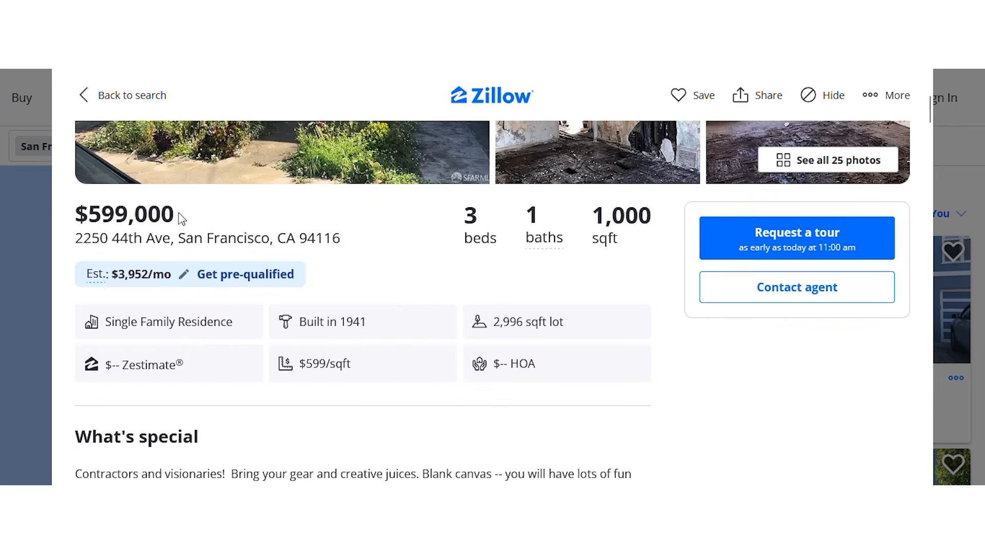
left_click_drag(174, 214, 71, 218)
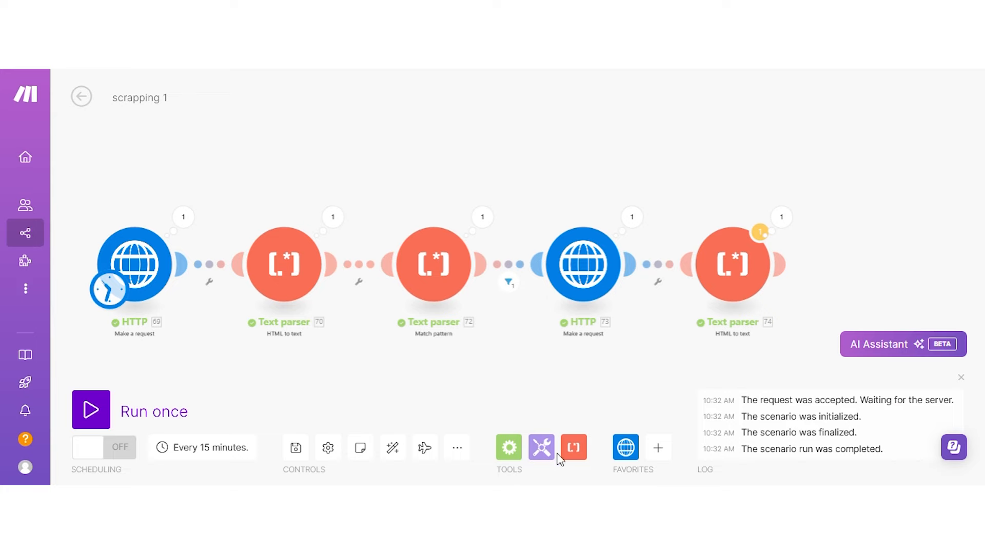
Attach a new Match pattern text parser after Text parser 74 and open its settings.
left_click(572, 448)
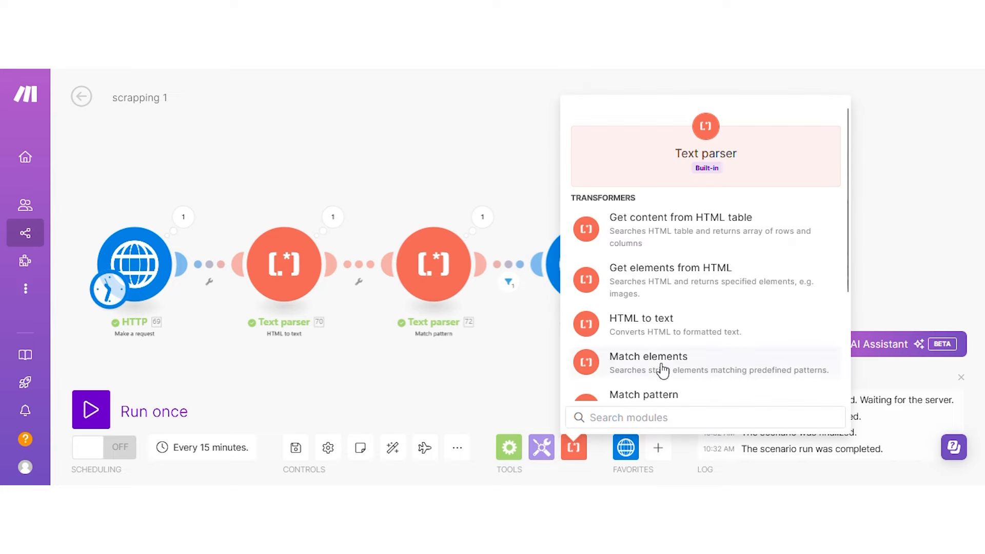
scroll(659, 325, "down", 3)
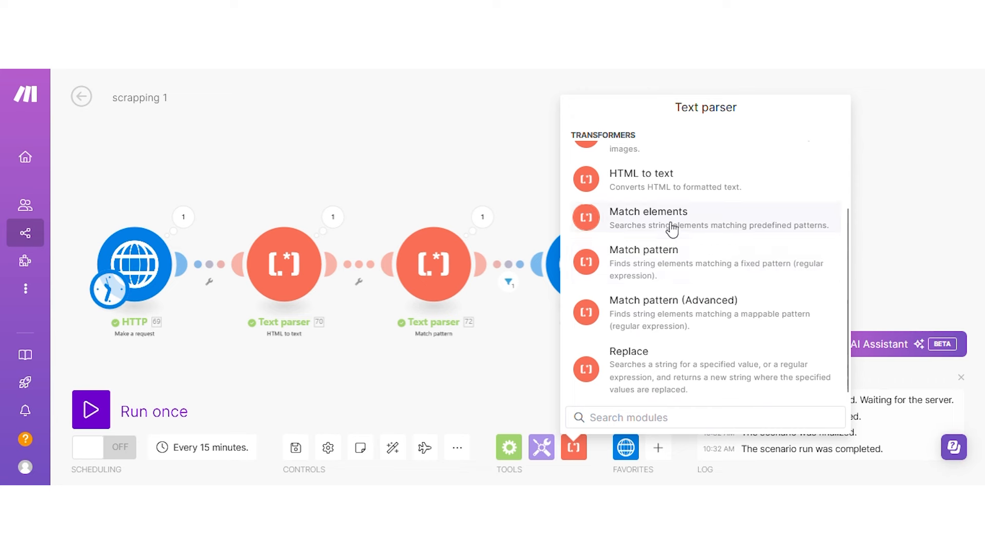
left_click(645, 277)
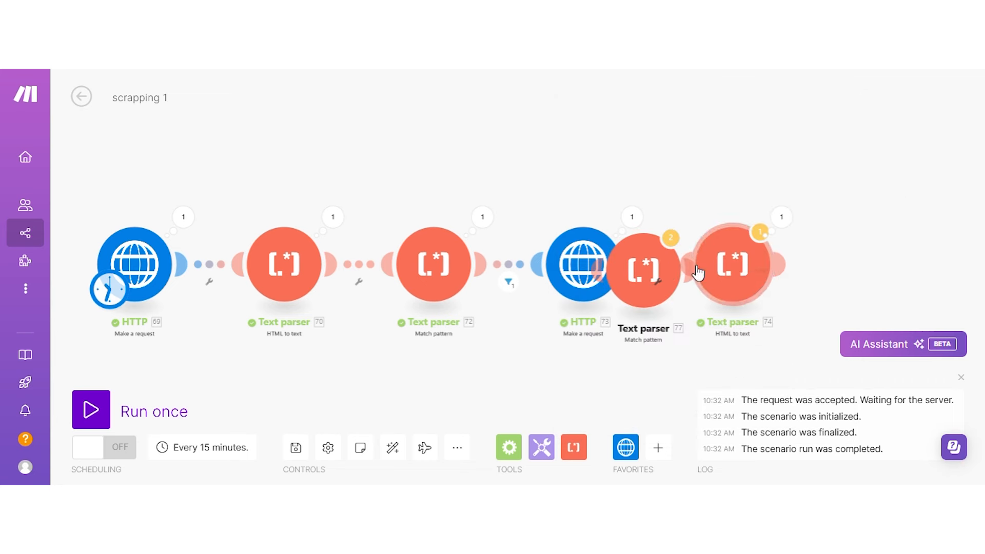
left_click_drag(651, 262, 922, 231)
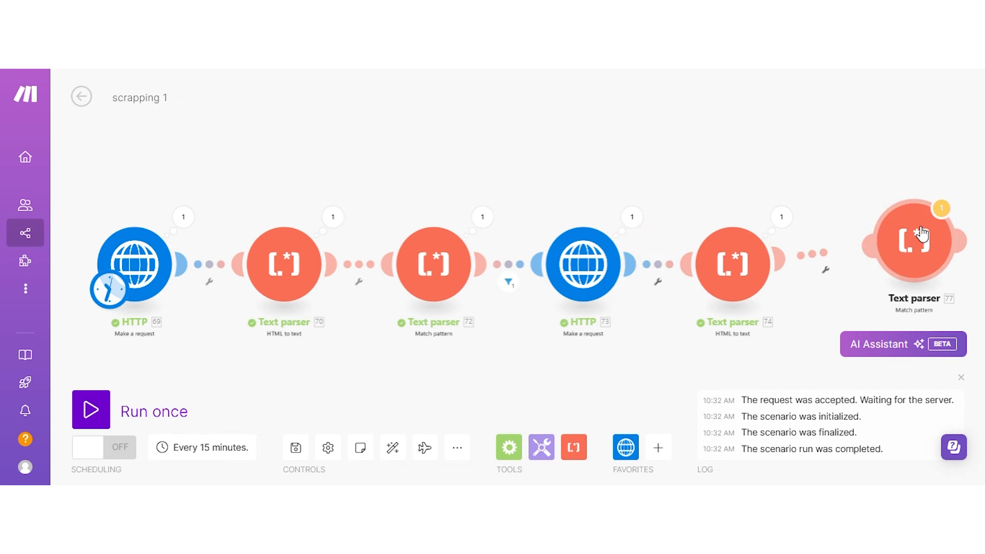
left_click(916, 229)
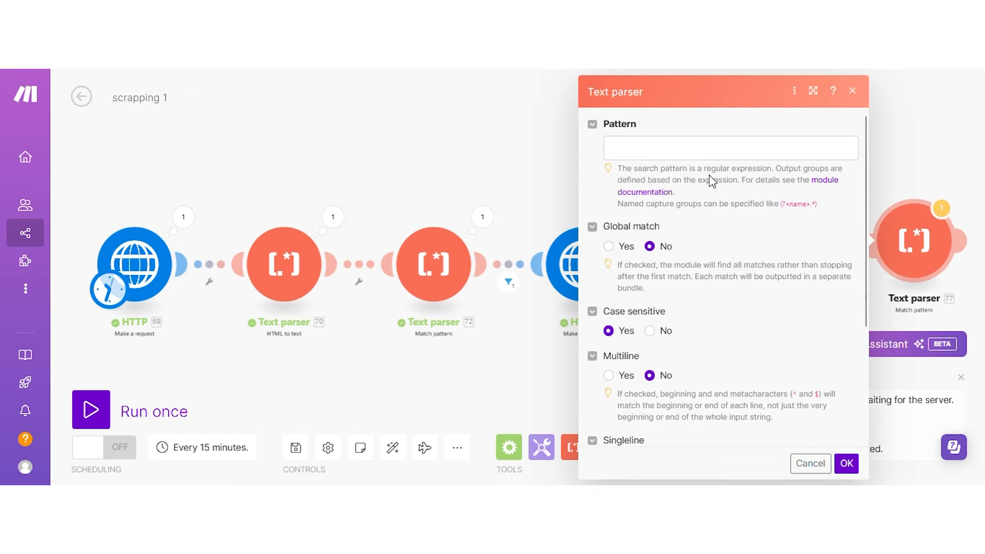
Map 74. Text as the input and paste \$(\d{1,3}(?:,\d{3})*(?:\.\d+)?) as the Pattern.
scroll(798, 242, "down", 4)
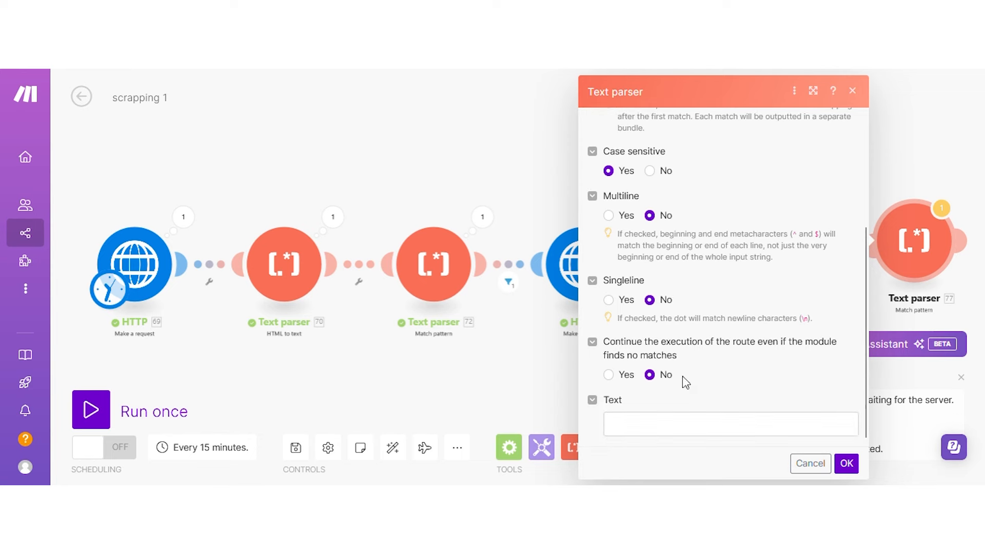
left_click(666, 425)
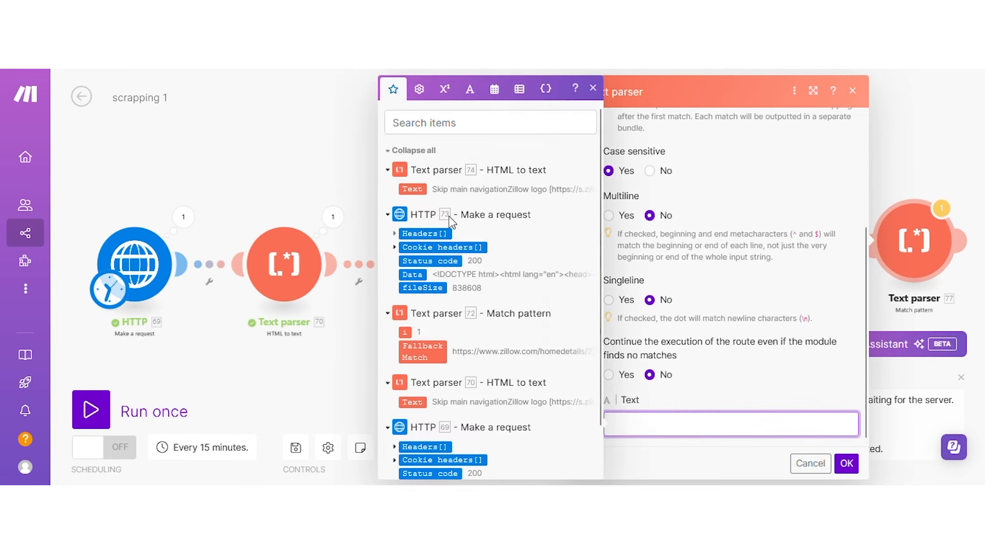
left_click(411, 185)
scroll(713, 184, "up", 4)
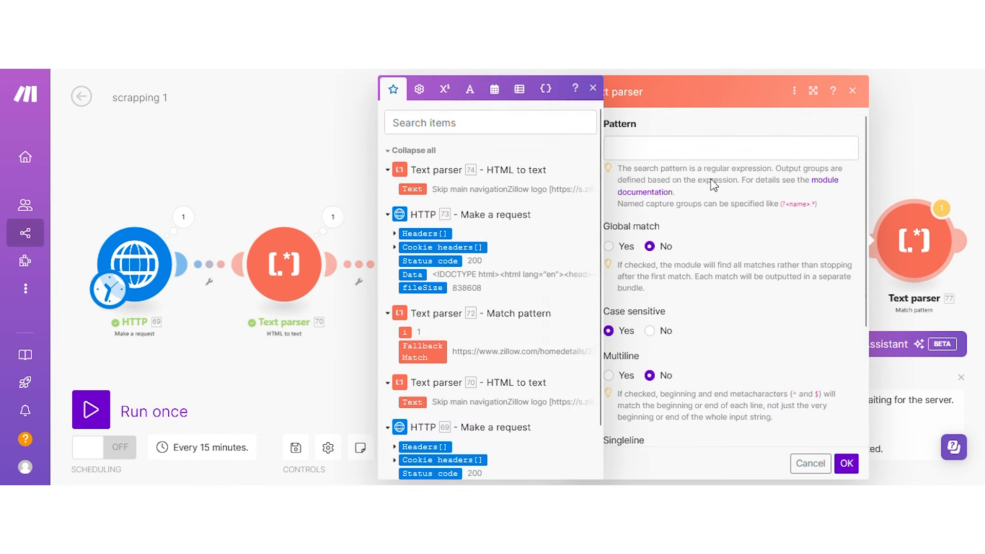
left_click(710, 156)
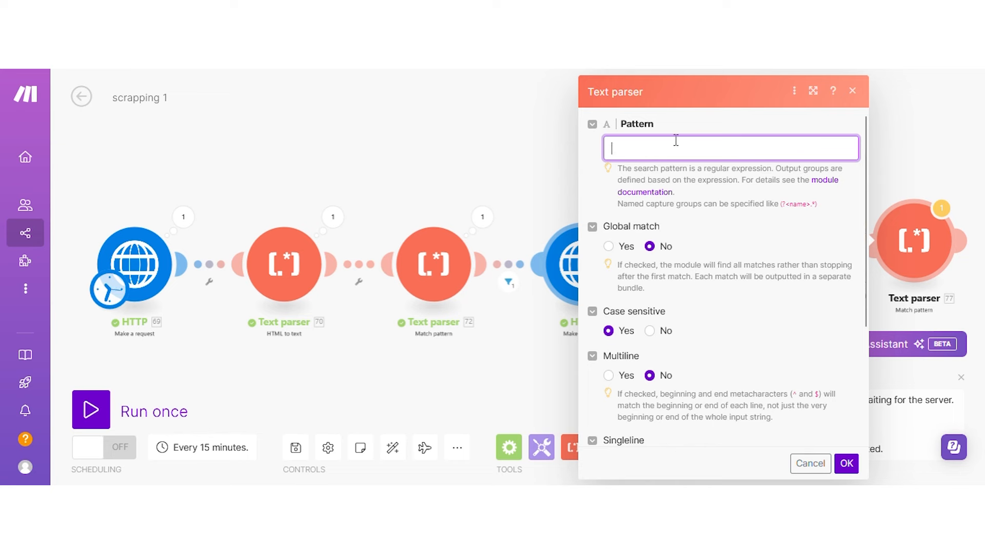
left_click(641, 112)
left_click(654, 150)
type("\\$(\\d{1,3}(?:,\\d{3})*(?:\\.\\d+)?)")
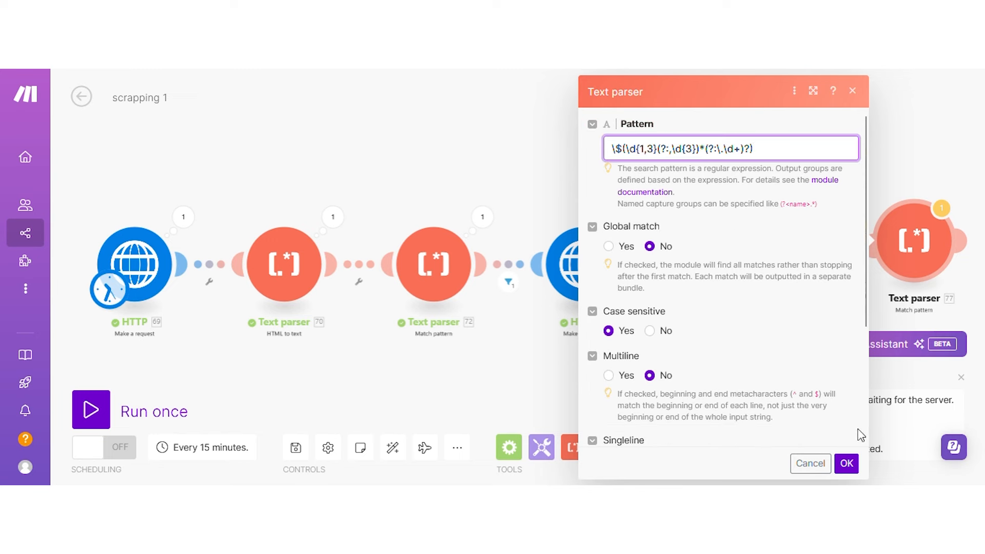
scroll(851, 436, "down", 3)
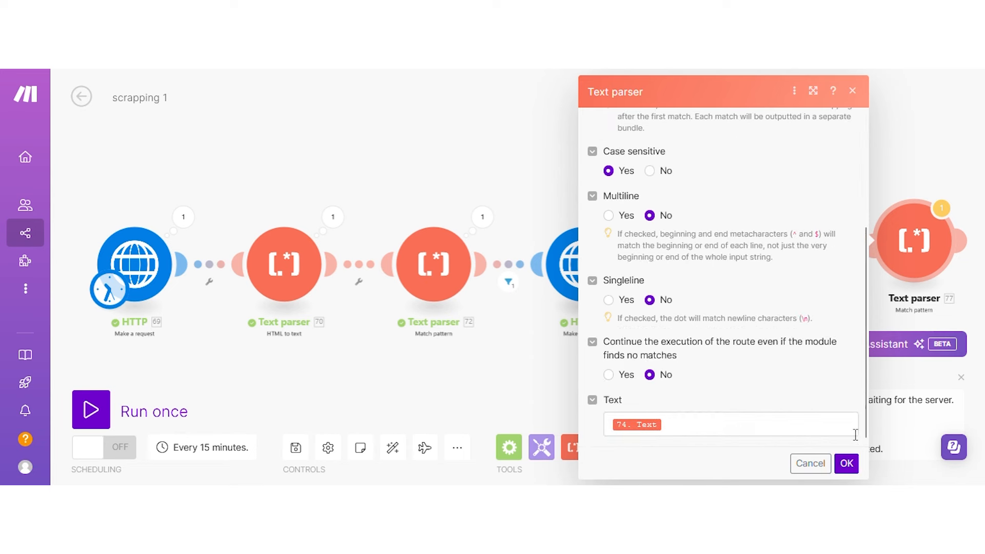
Save the Match pattern settings and run the scenario once, choosing Run anyway at the warning.
left_click(849, 468)
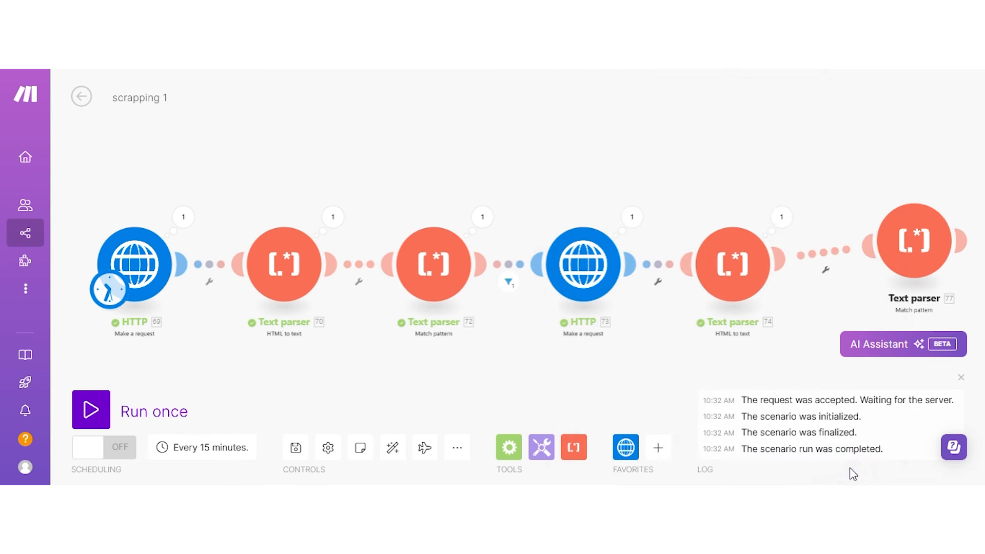
left_click(97, 416)
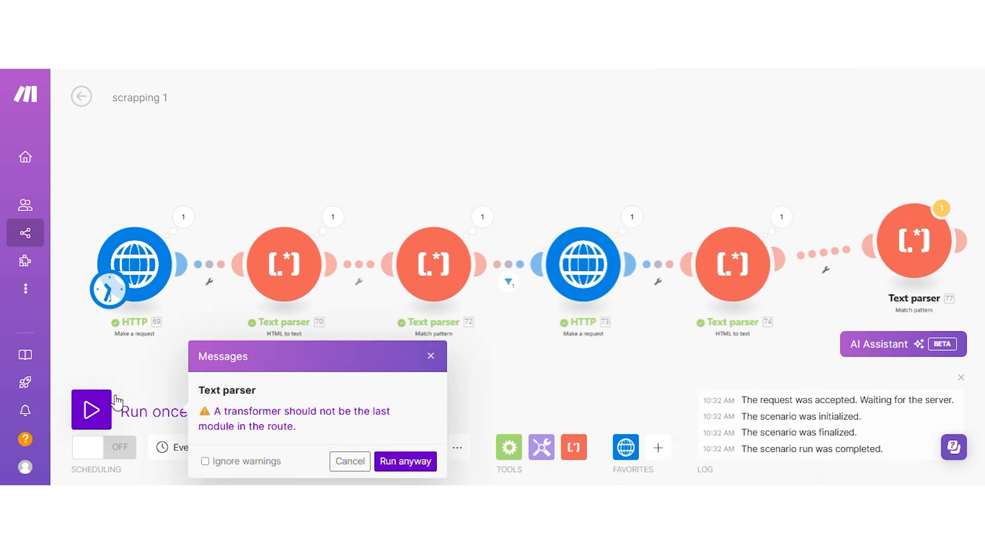
left_click(392, 461)
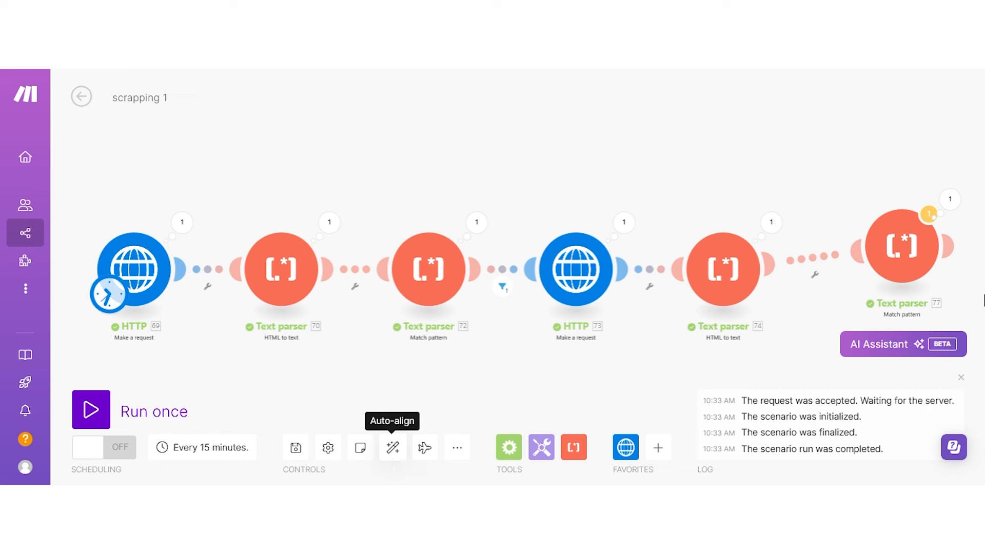
Confirm parser 77 outputs 599,000, then auto-align all modules into an even row.
left_click(950, 201)
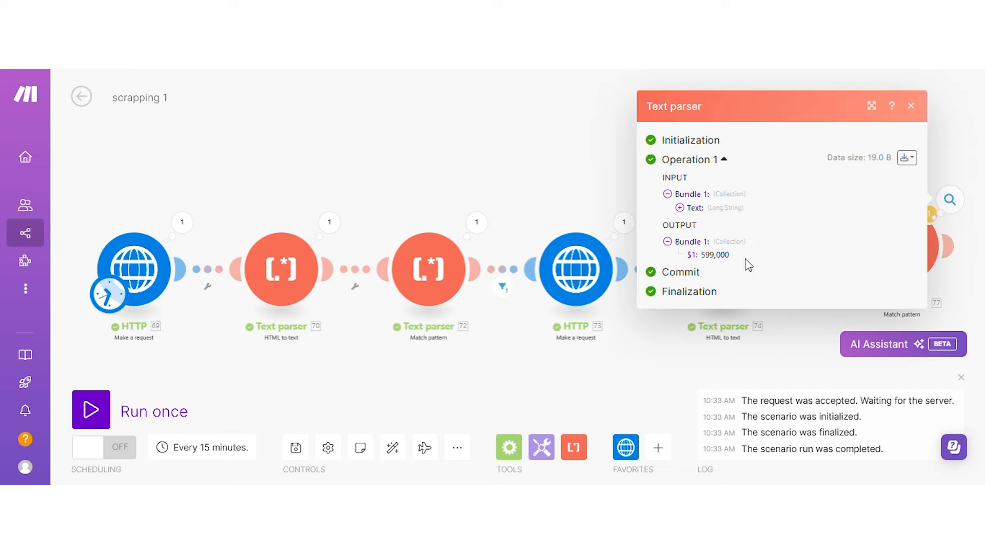
left_click_drag(732, 258, 713, 258)
left_click(572, 137)
left_click_drag(660, 153, 611, 162)
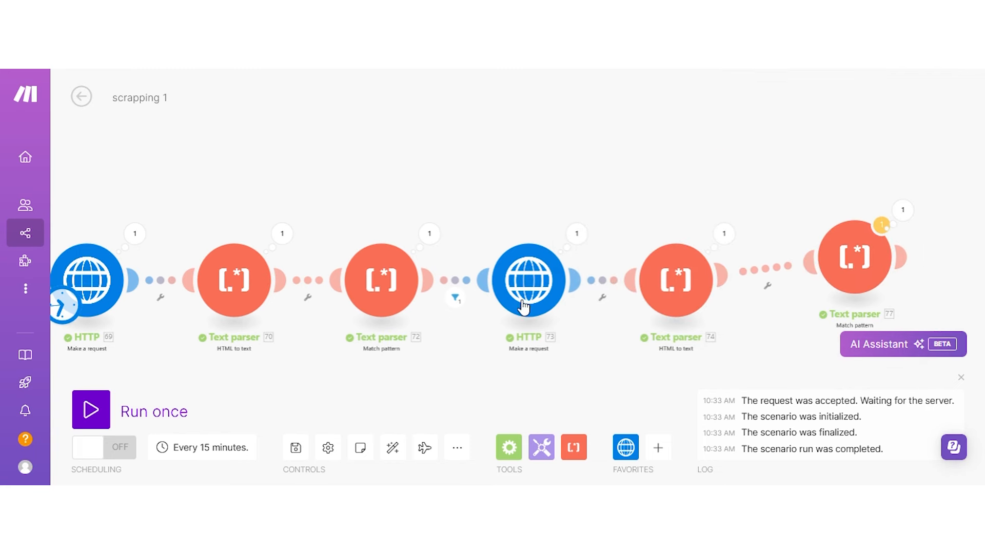
left_click(393, 448)
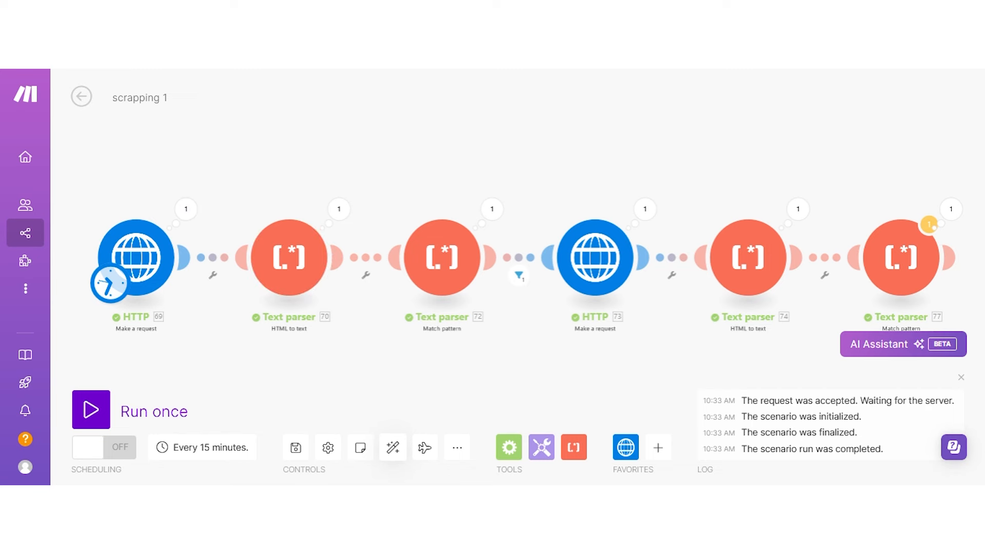
Review the run outputs of the first HTTP request, parsers 70 and 72, and HTTP 73.
left_click(186, 209)
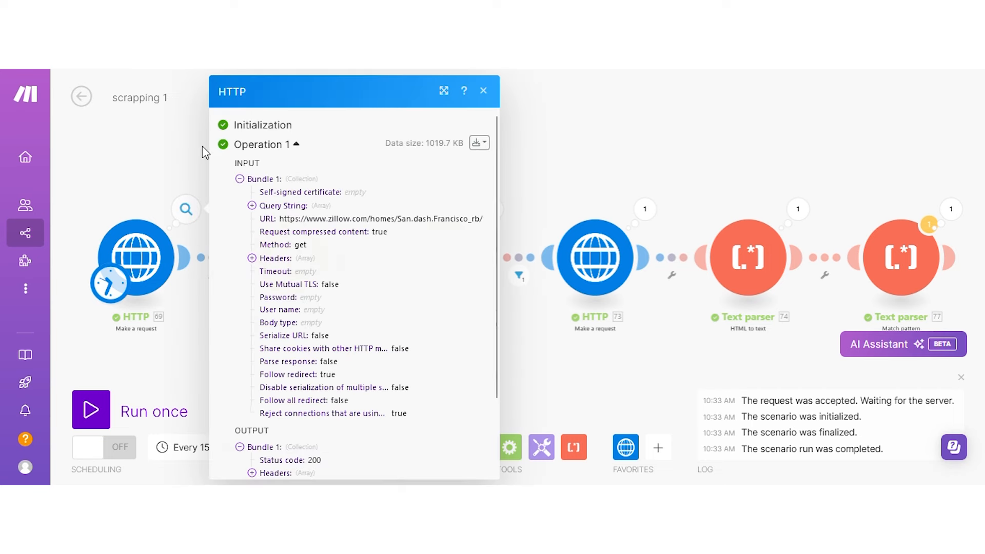
left_click(190, 148)
left_click(339, 209)
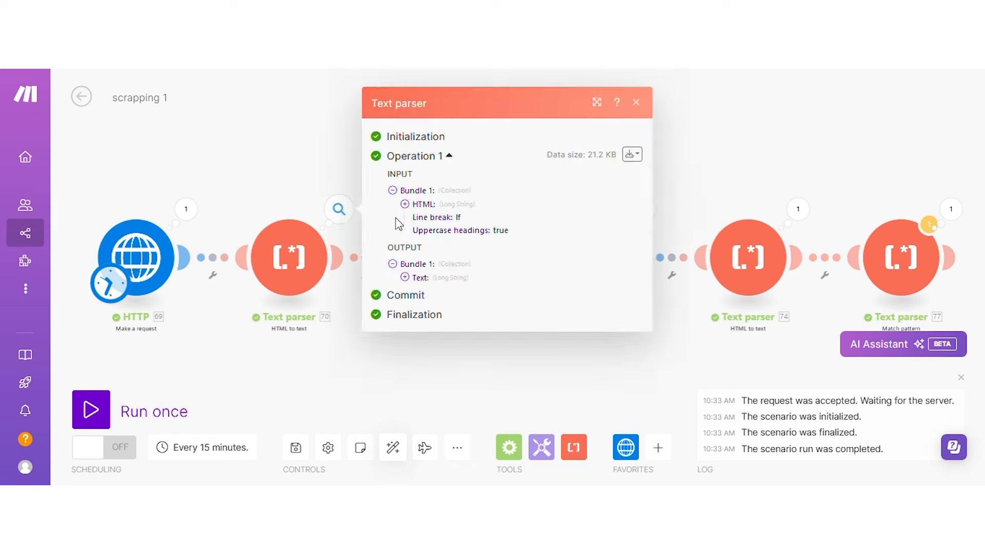
left_click(299, 184)
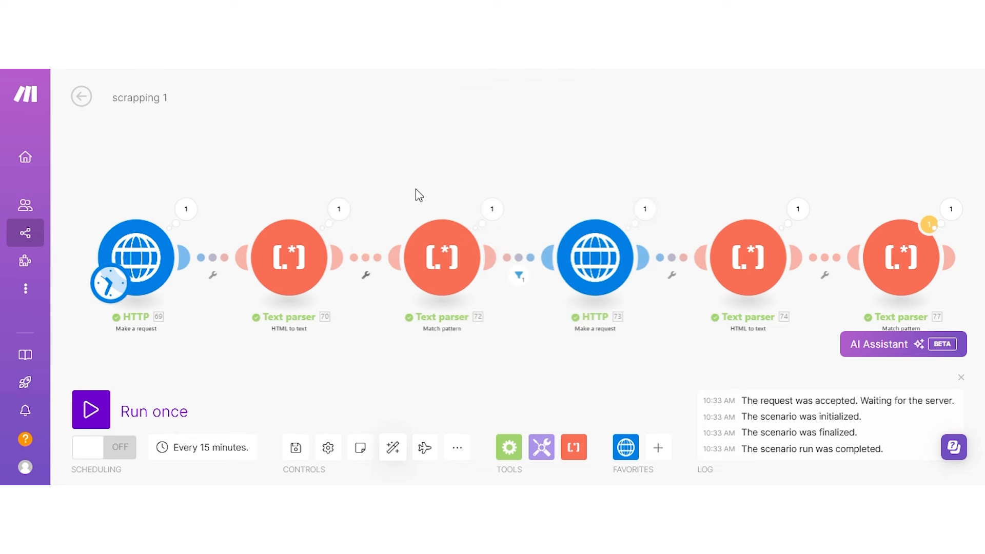
left_click(493, 223)
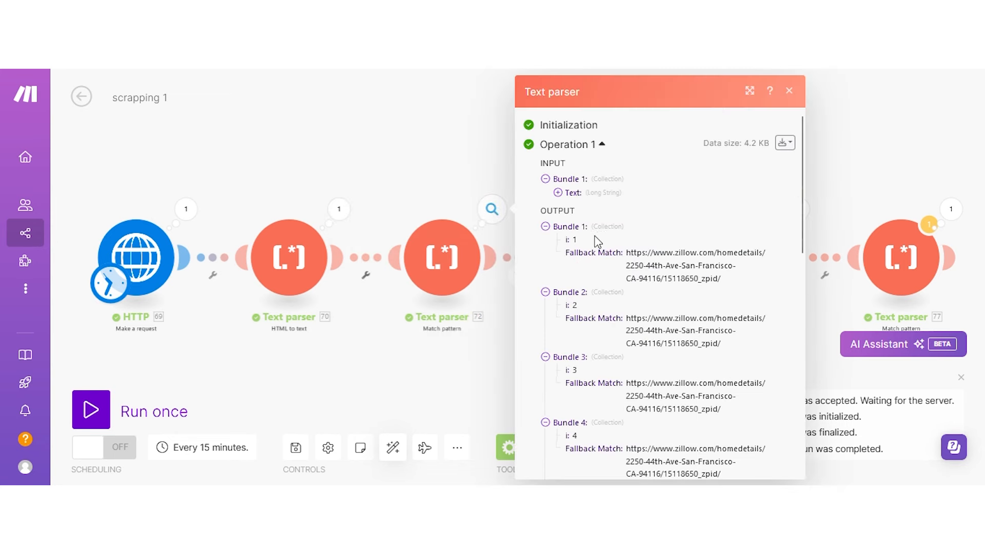
scroll(594, 240, "down", 3)
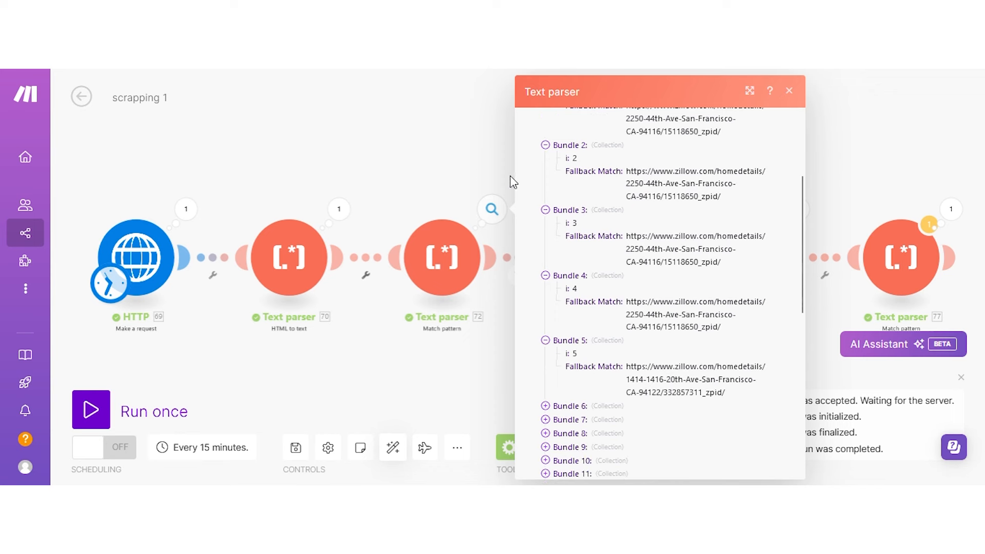
left_click(444, 160)
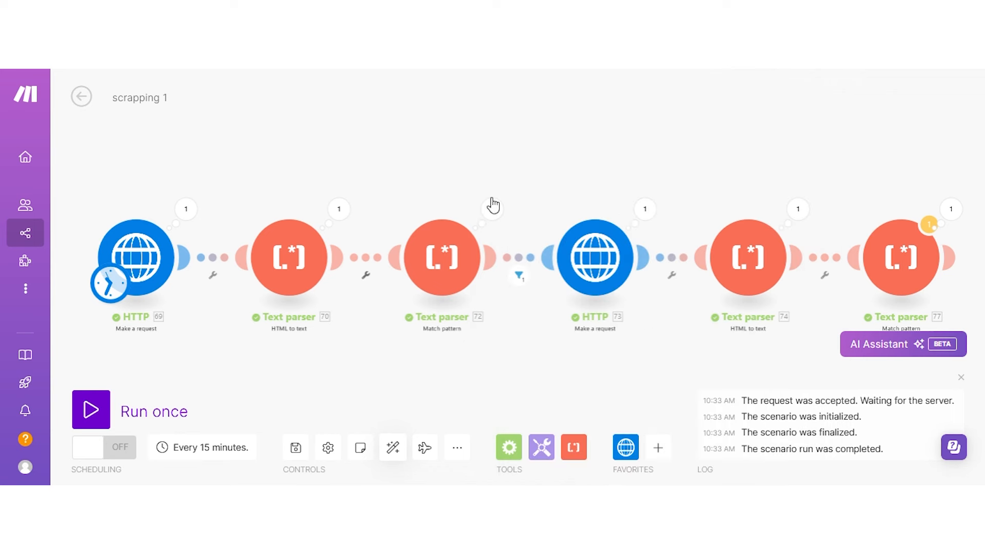
left_click(643, 209)
left_click(612, 170)
Review parser 74's full page text and recheck the final parser's extracted price.
left_click_drag(675, 158, 567, 176)
left_click(700, 226)
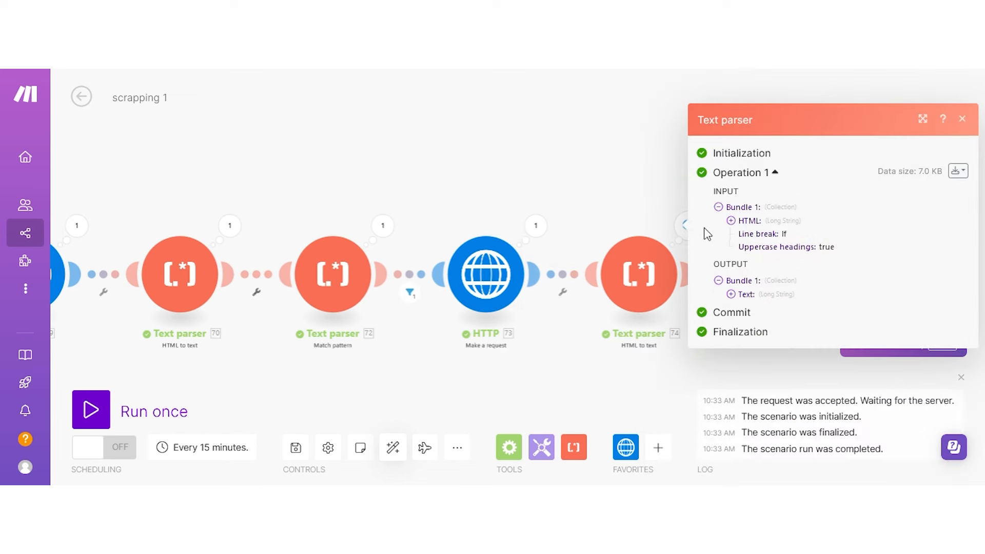
left_click(783, 295)
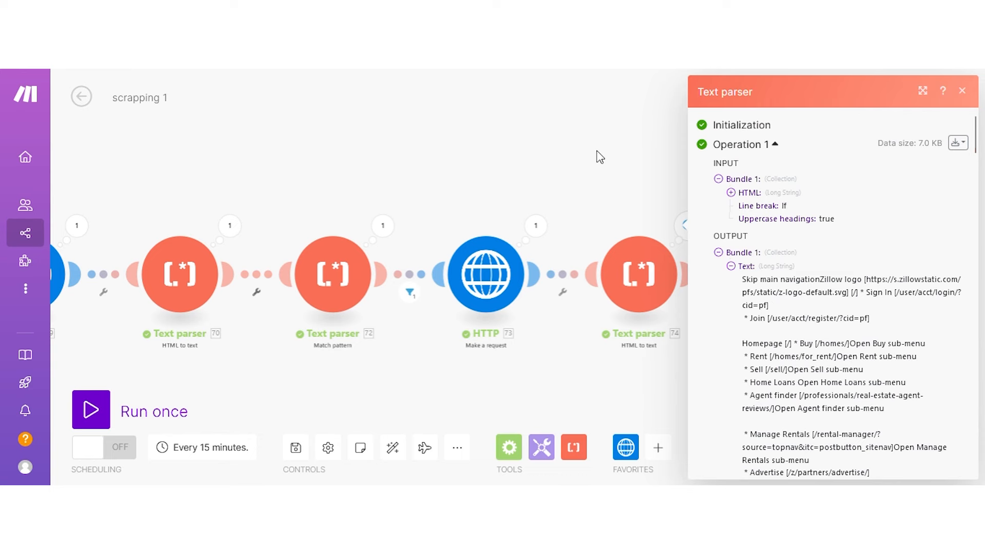
left_click(666, 147)
left_click_drag(666, 147, 576, 169)
left_click(722, 250)
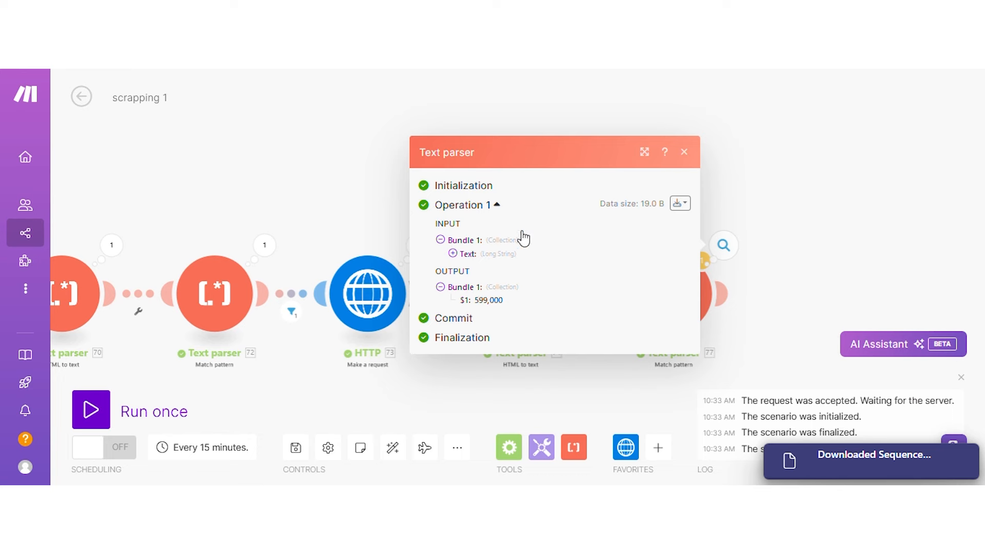
left_click(293, 189)
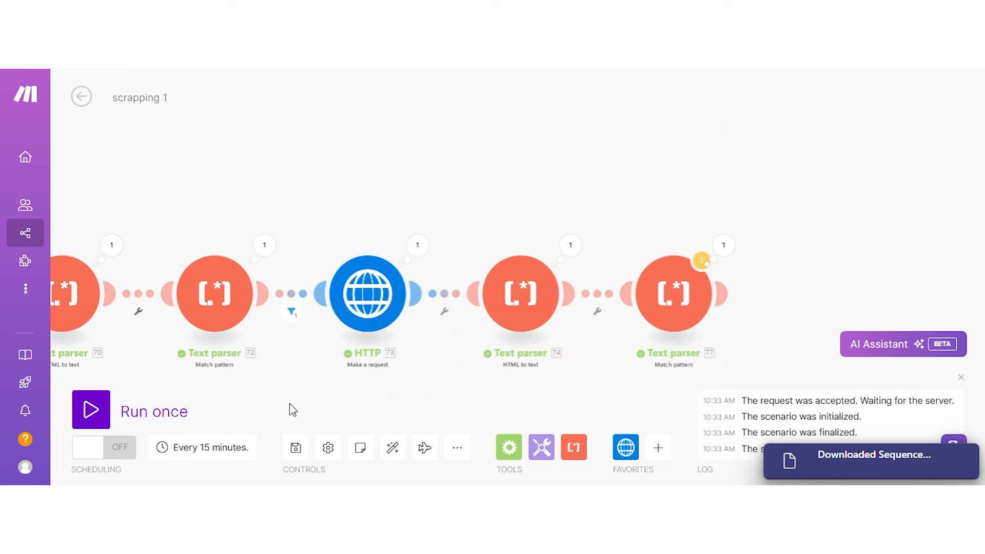
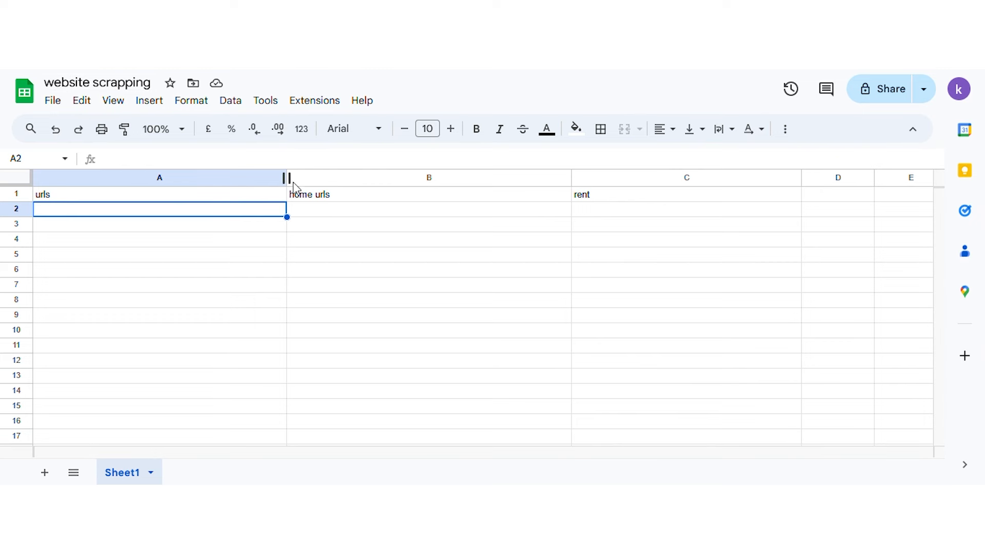
Check the still-empty cells B2, B4 and C2 under the home urls and rent headers.
left_click(303, 212)
left_click(300, 239)
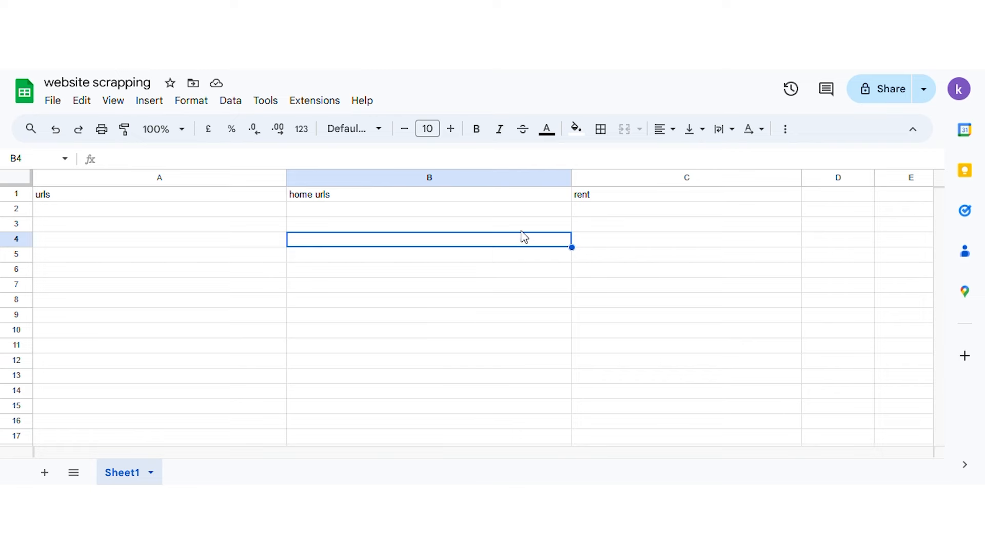
left_click(588, 214)
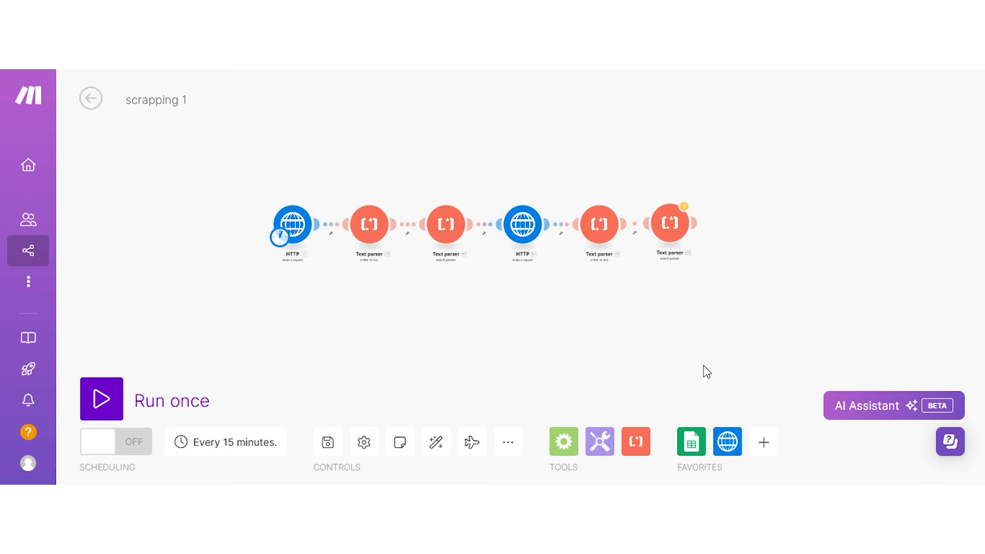
Add a Google Sheets Watch New Rows trigger and select its Google connection.
left_click(691, 441)
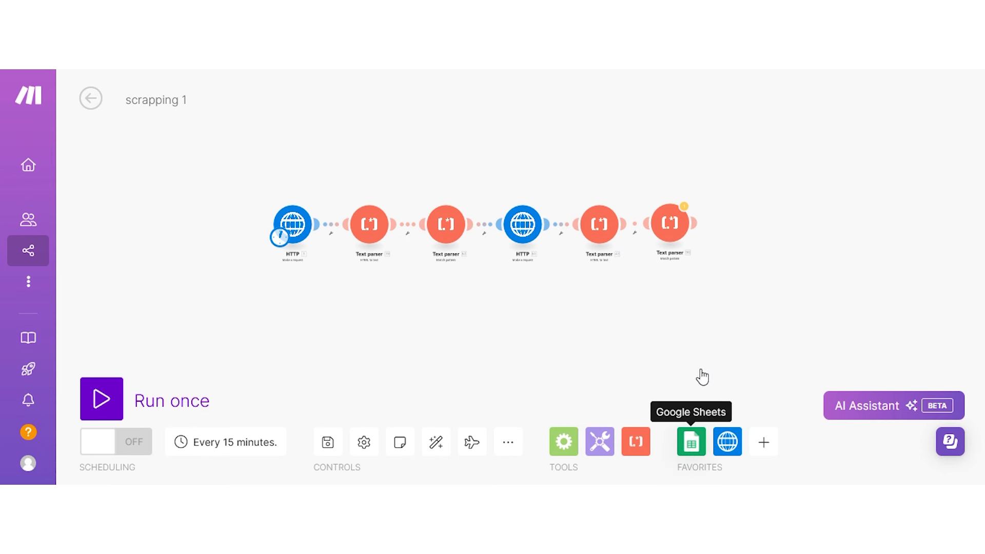
left_click(732, 308)
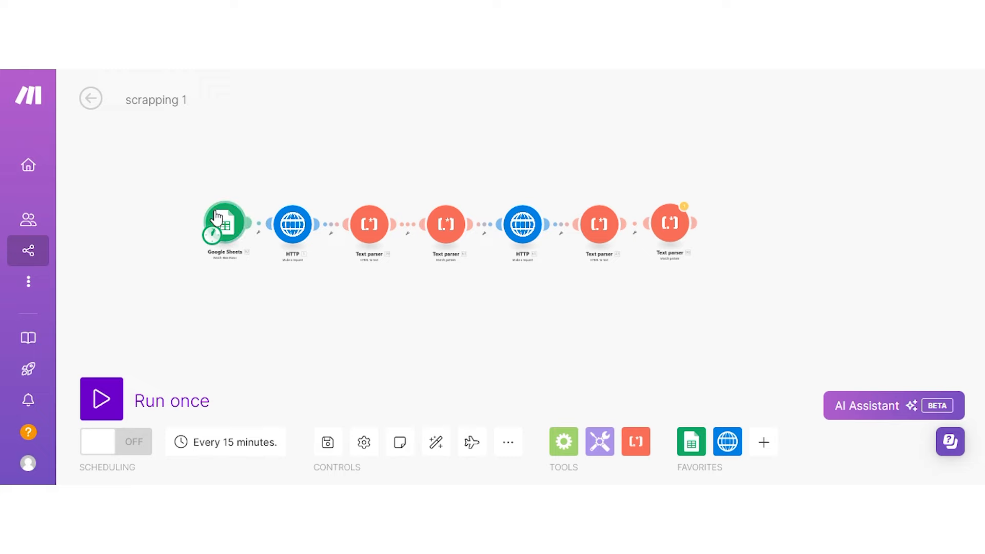
left_click(216, 218)
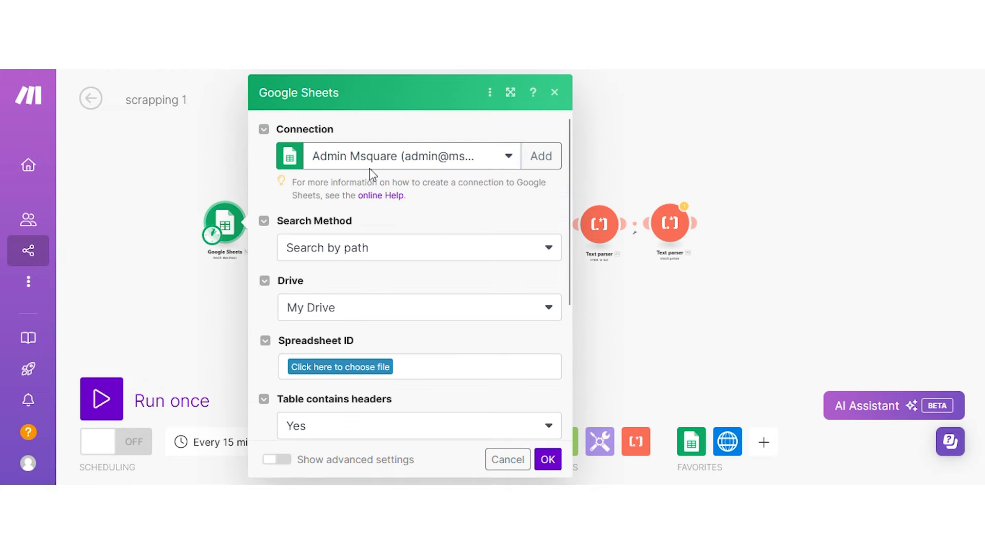
left_click(385, 158)
scroll(428, 337, "down", 1)
scroll(428, 337, "down", 5)
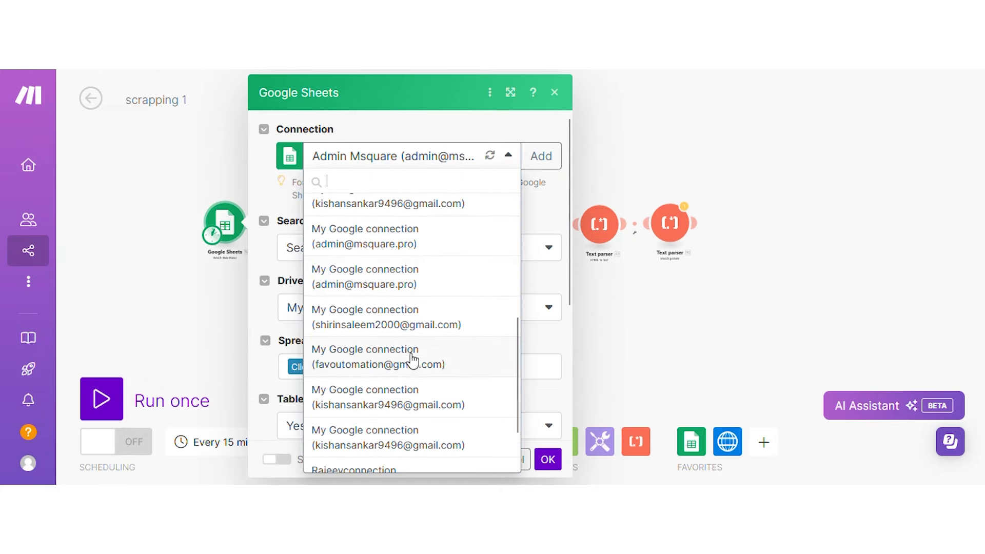
left_click(410, 332)
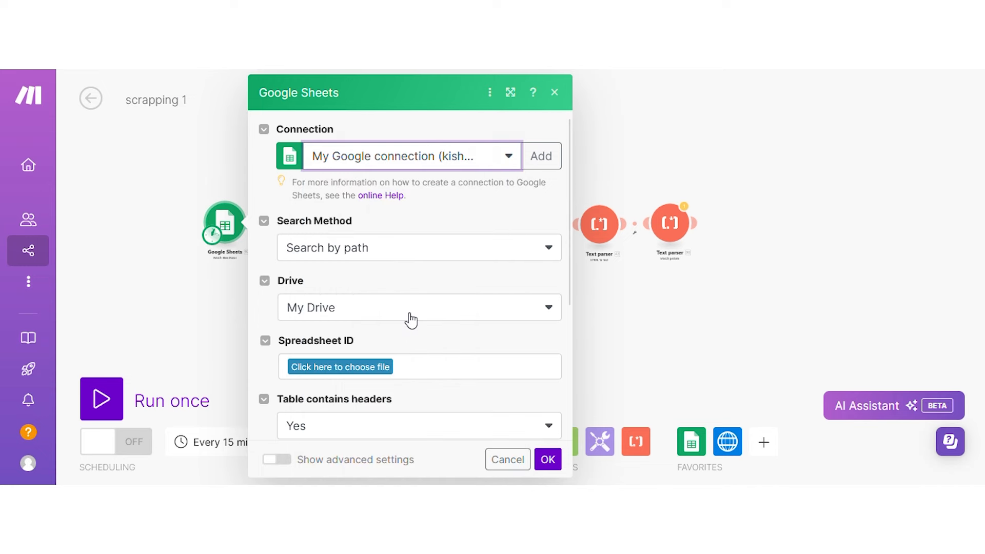
Point the trigger at Sheet1 of the website scrapping spreadsheet and clear the Limit of 2.
scroll(378, 253, "down", 3)
left_click(382, 195)
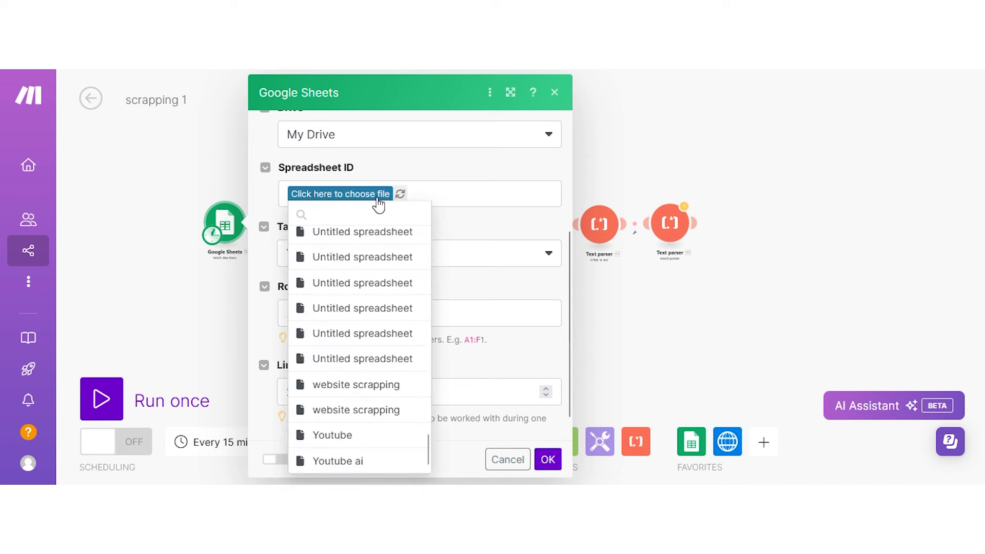
left_click(358, 410)
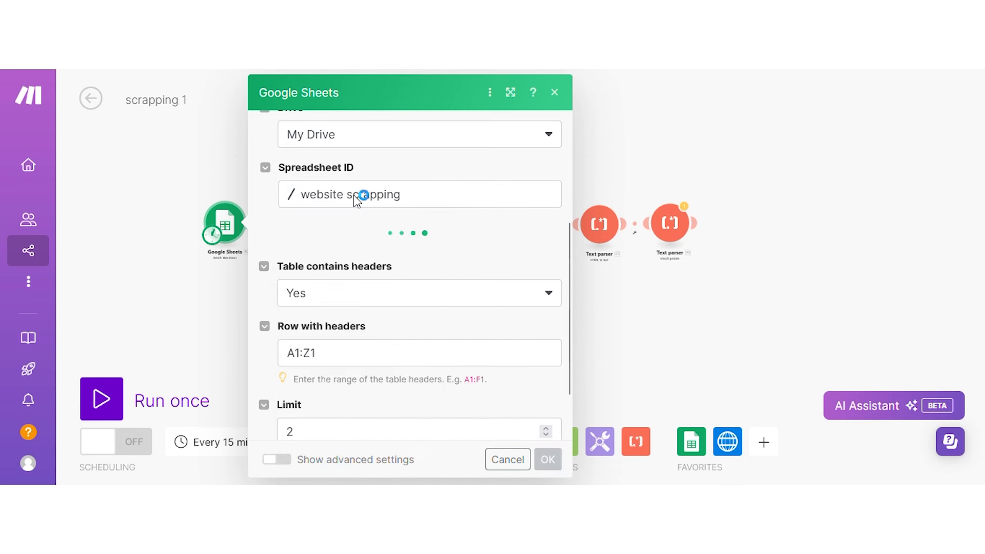
left_click(332, 256)
left_click(328, 278)
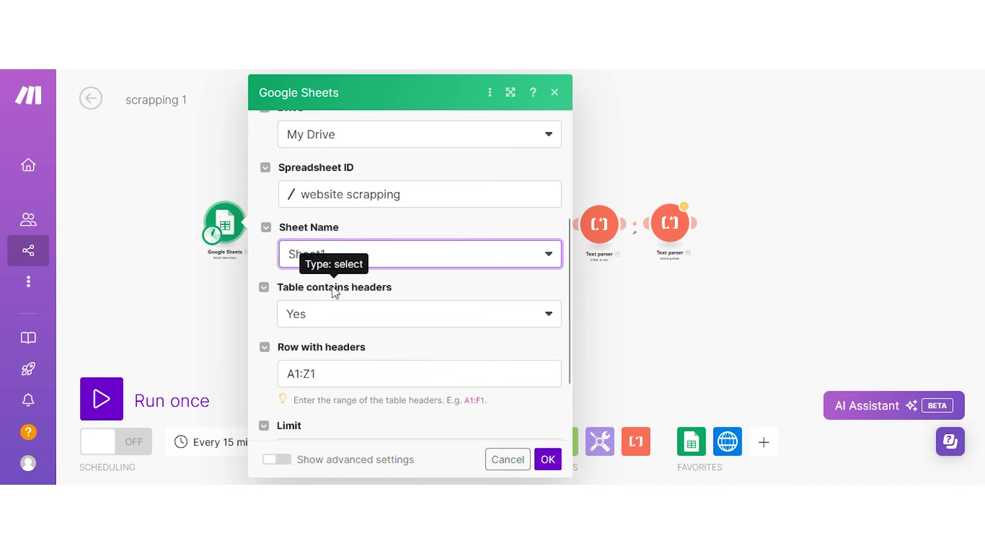
scroll(376, 248, "down", 2)
left_click(426, 362)
key("BackSpace")
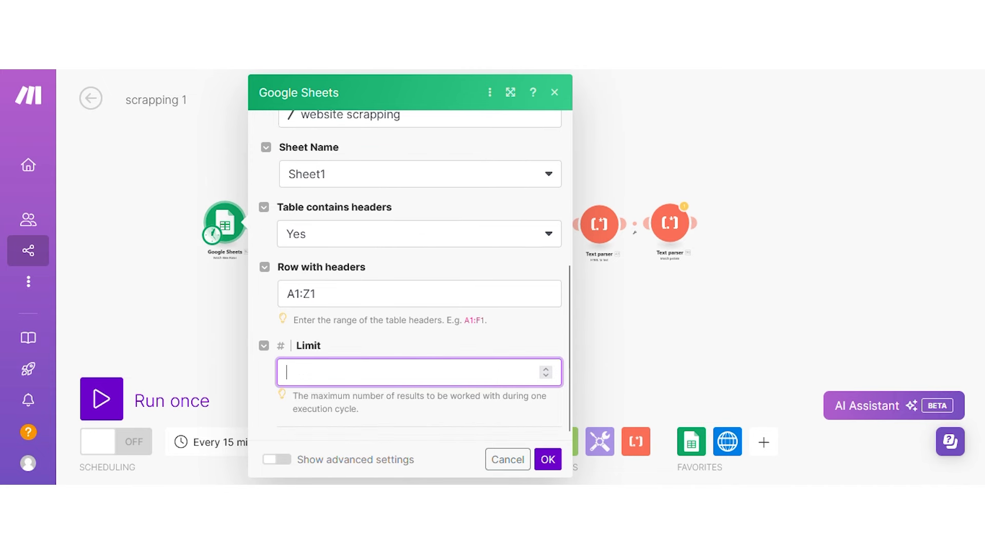
left_click(548, 459)
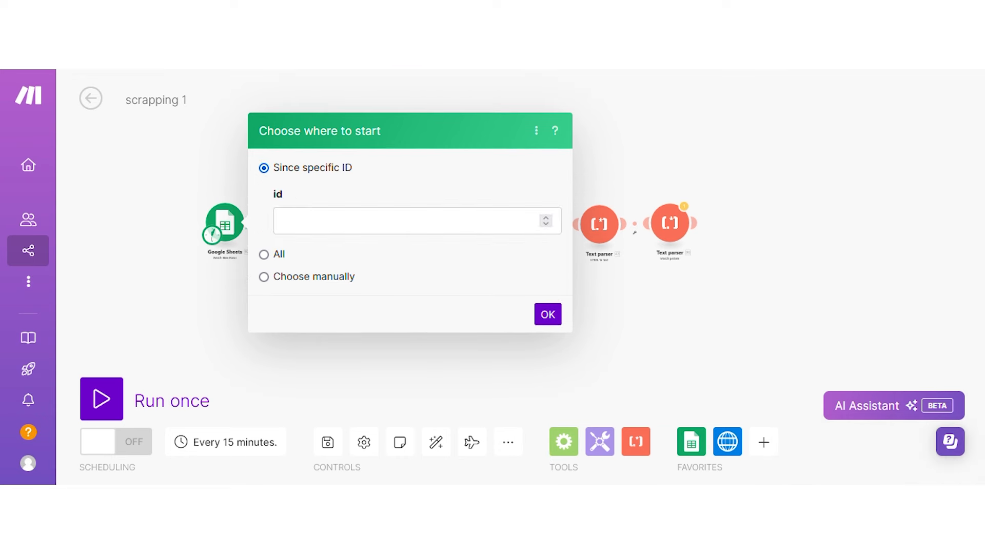
Set the trigger to start processing from all rows.
left_click(545, 318)
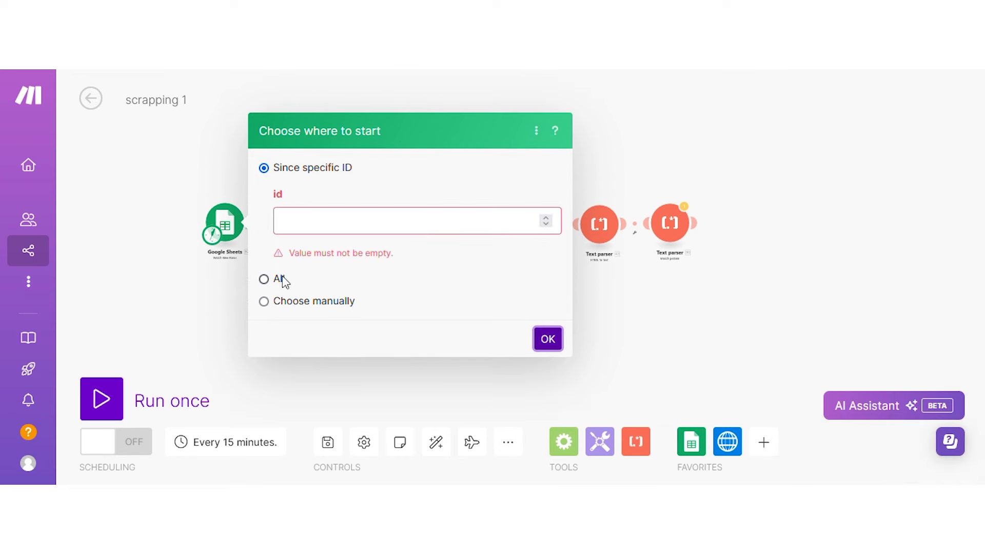
left_click(281, 278)
left_click(547, 235)
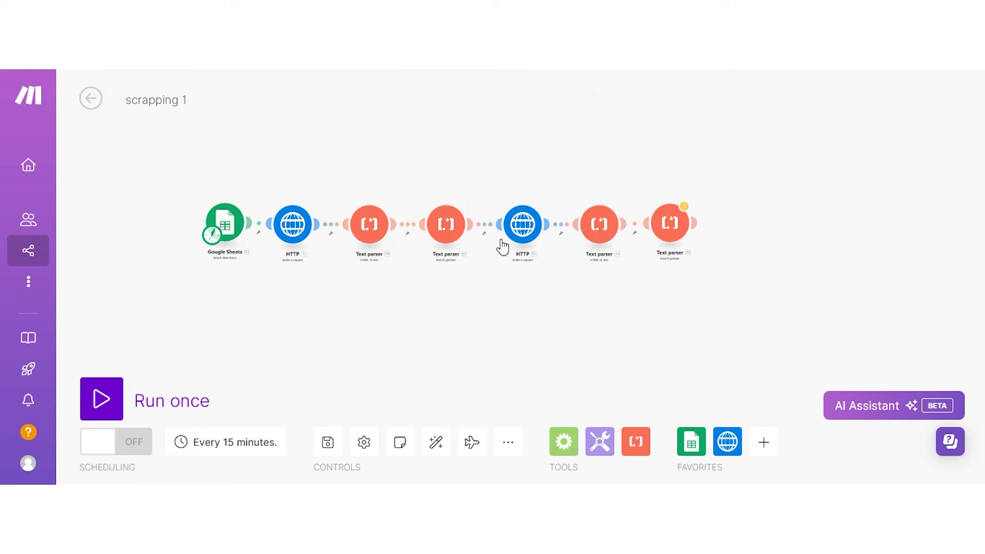
Replace the first HTTP request's fixed Zillow URL with the mapped urls (A) value.
left_click(289, 226)
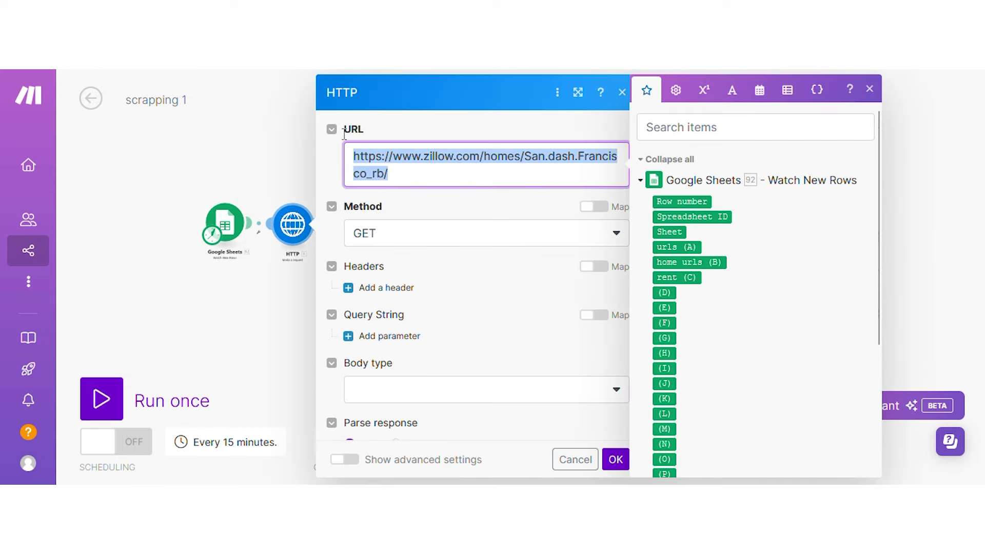
key("BackSpace")
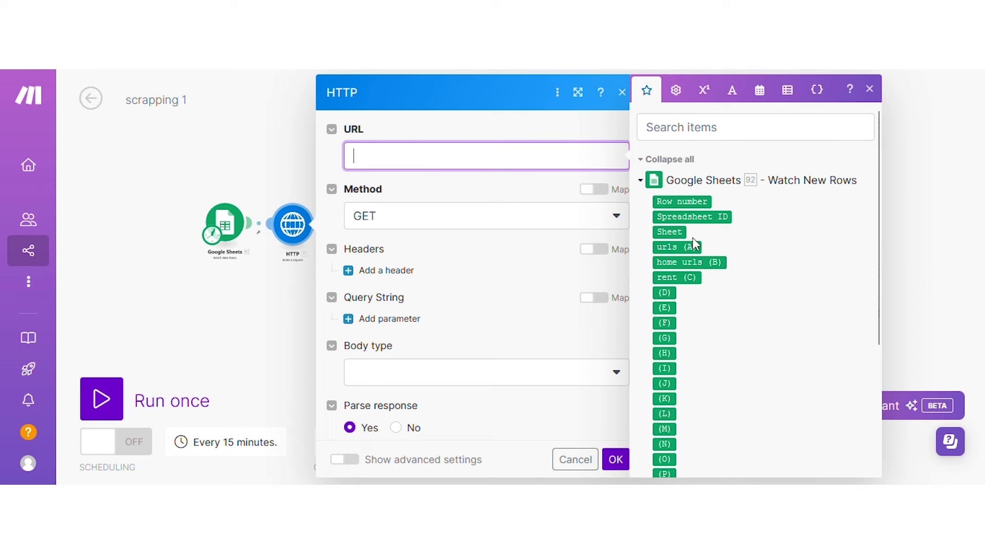
left_click(678, 247)
left_click(616, 459)
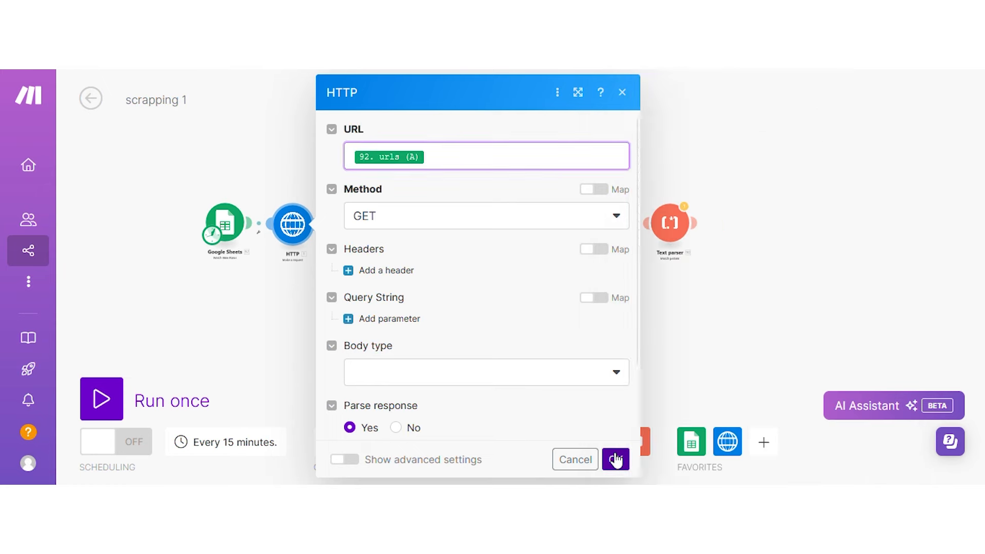
Paste the Zillow San Francisco listings URL into cell A2 of the sheet.
key("ctrl+Tab")
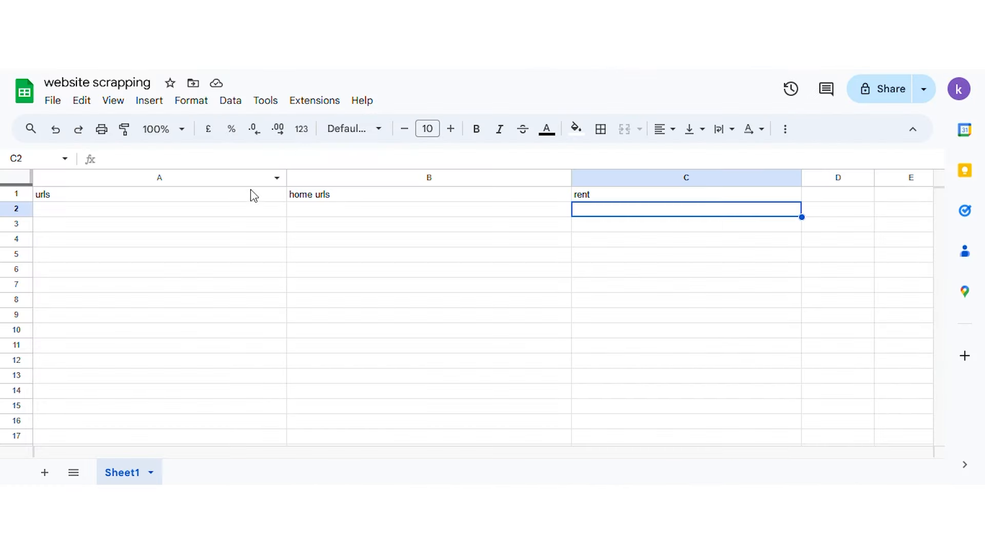
left_click(201, 213)
type("https://www.zillow.com/homes/San.dash.Francisco_rb/")
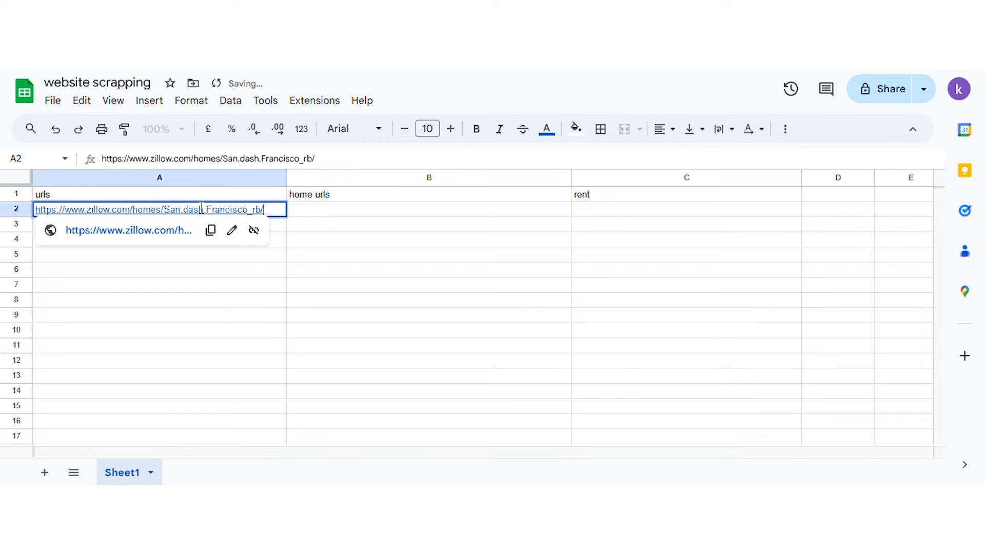
left_click(516, 215)
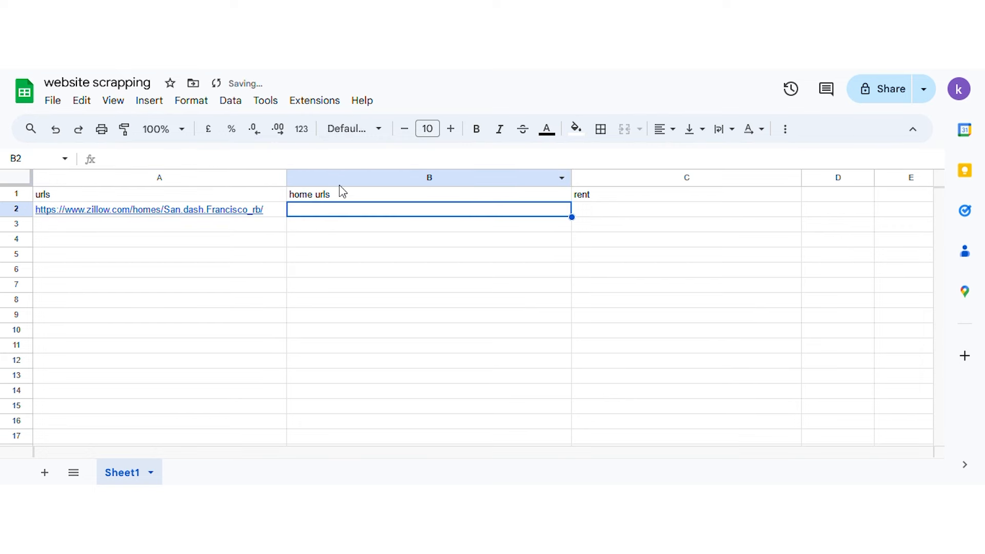
left_click(275, 214)
key("ctrl+shift+Tab")
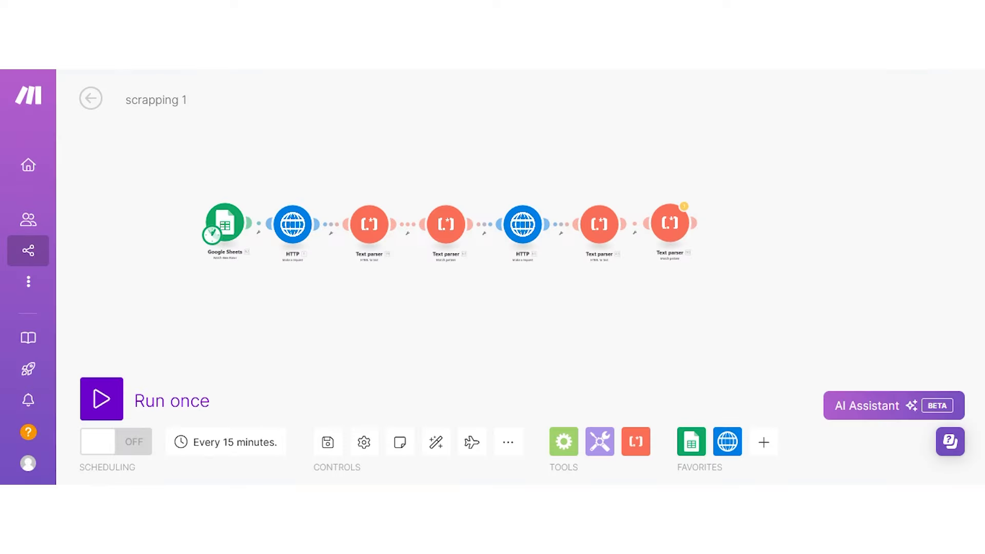
Make the trigger start manually from row 2, the San Francisco Zillow URL.
right_click(220, 240)
left_click(256, 279)
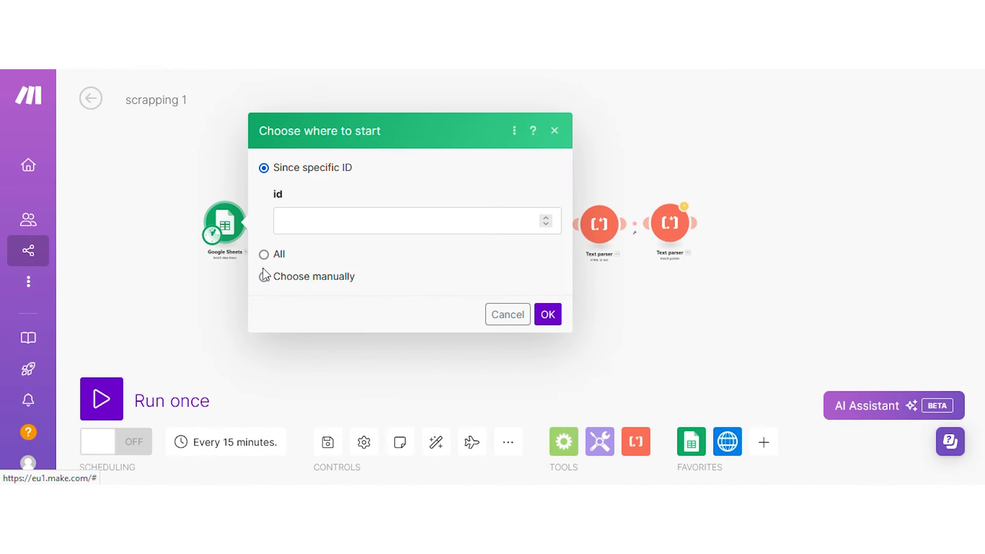
left_click(264, 277)
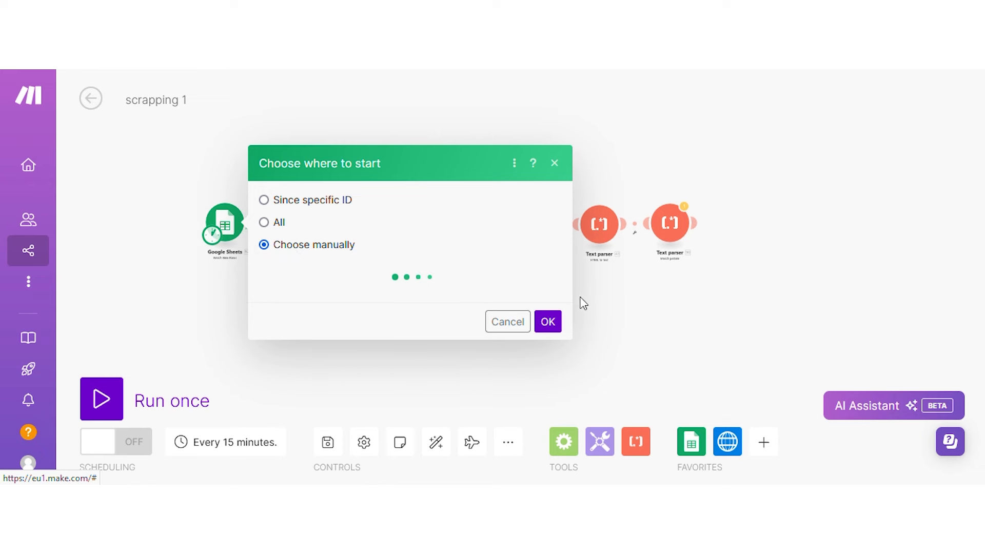
left_click(495, 266)
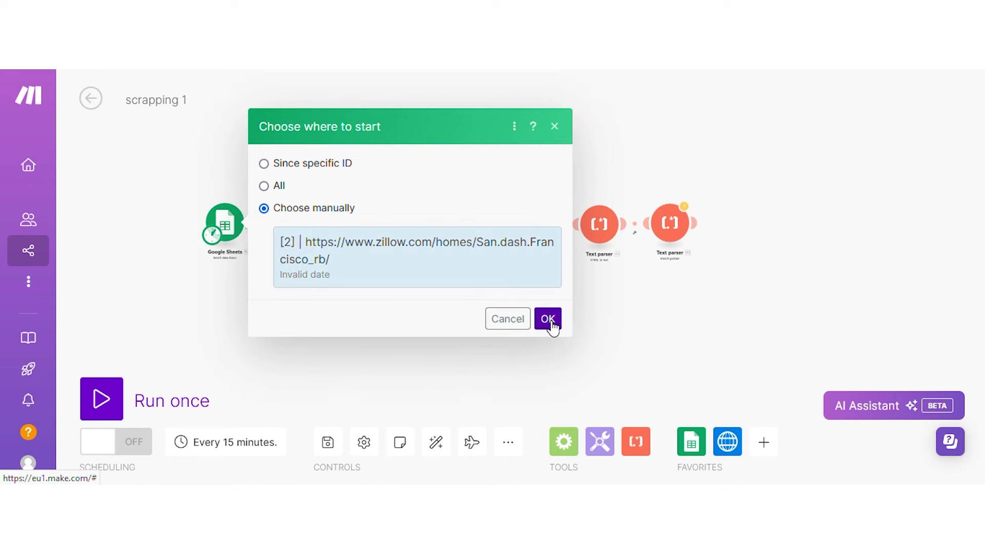
left_click(548, 318)
left_click(293, 225)
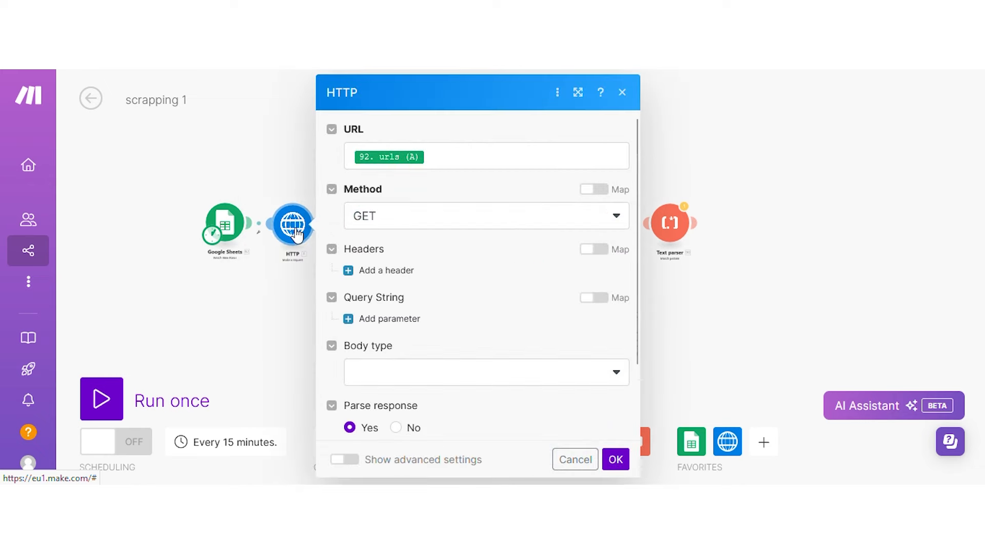
left_click(303, 172)
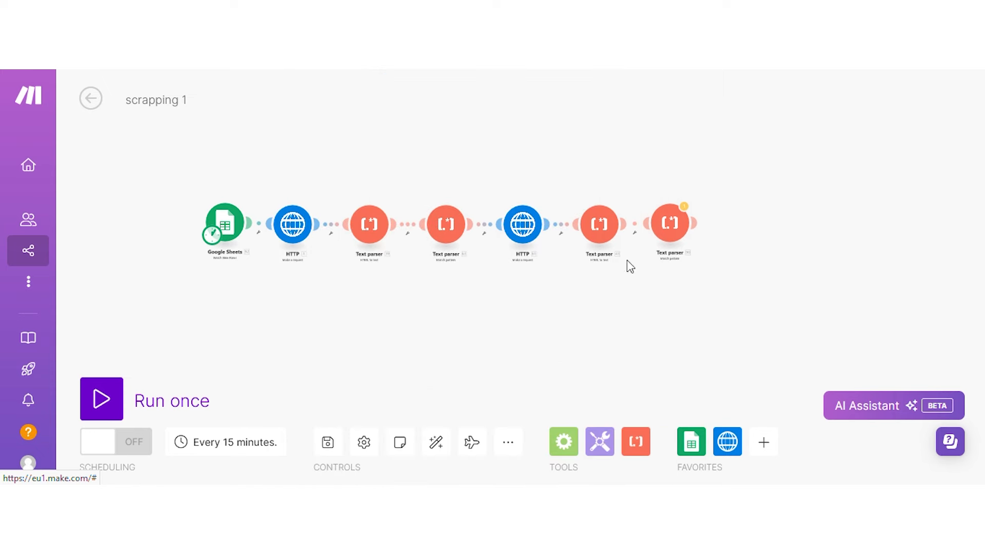
Attach a Google Sheets Add a Row module to the end of the chain.
left_click(691, 441)
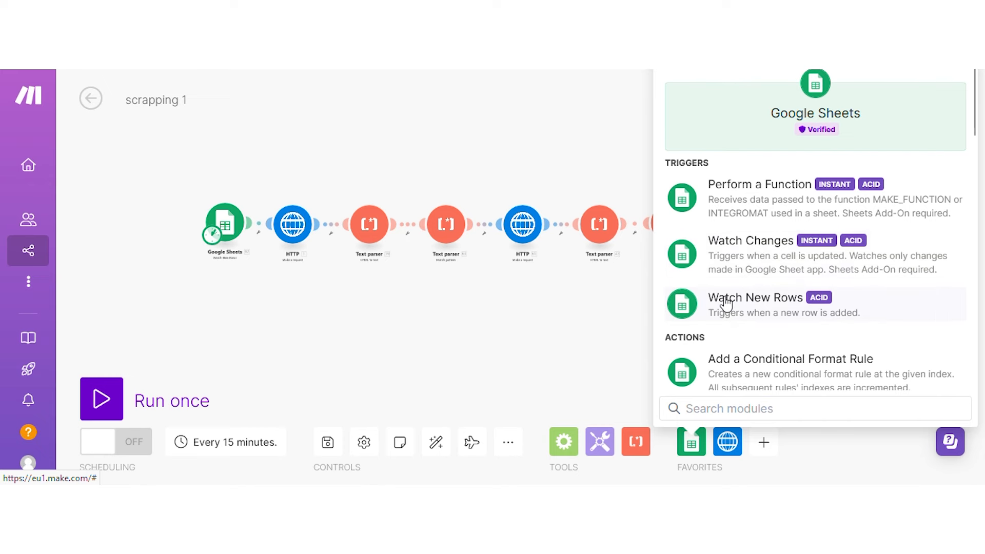
scroll(723, 302, "down", 2)
left_click(716, 332)
left_click_drag(711, 330, 746, 231)
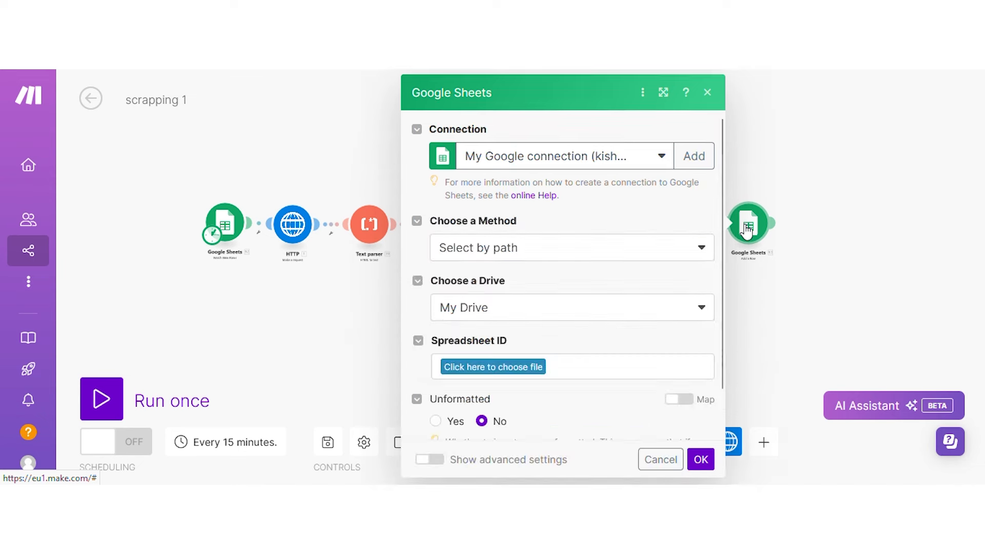
Target Sheet1 of the website scrapping spreadsheet, located by path.
left_click(610, 263)
left_click(587, 272)
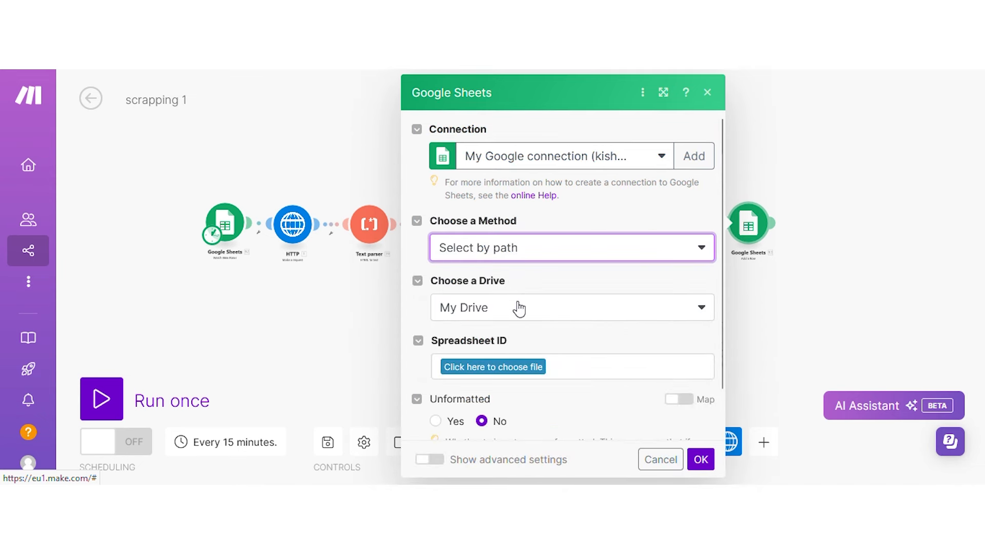
left_click(500, 365)
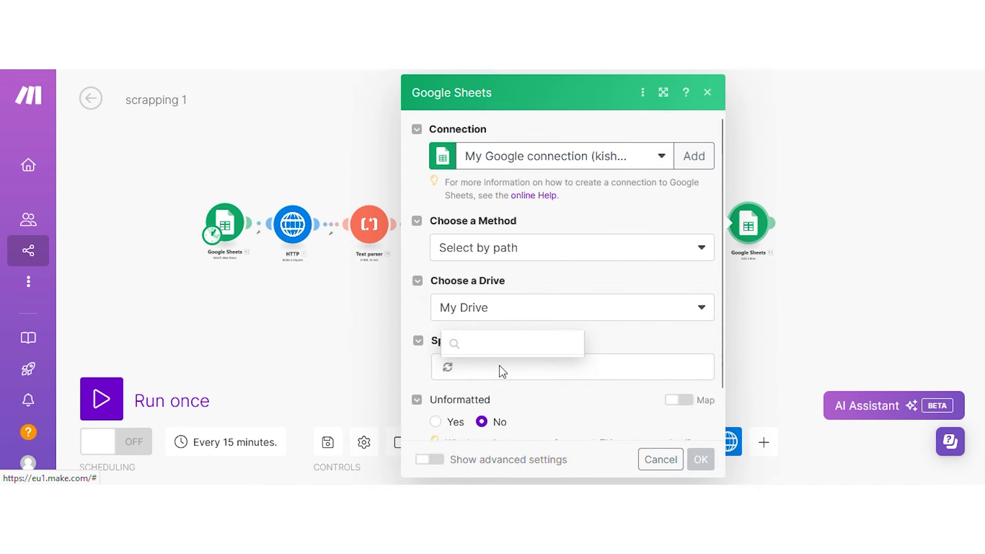
scroll(526, 311, "down", 3)
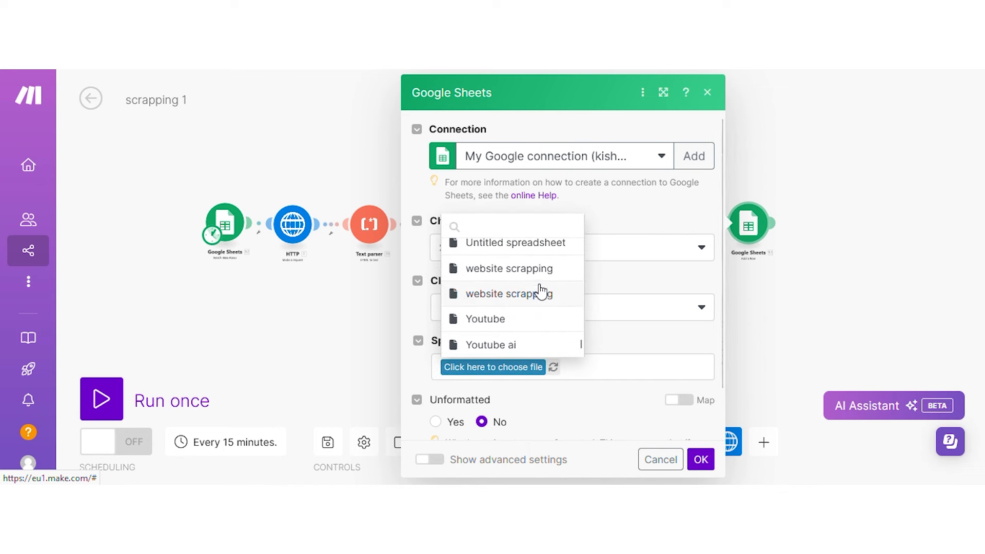
left_click(537, 295)
scroll(559, 259, "down", 2)
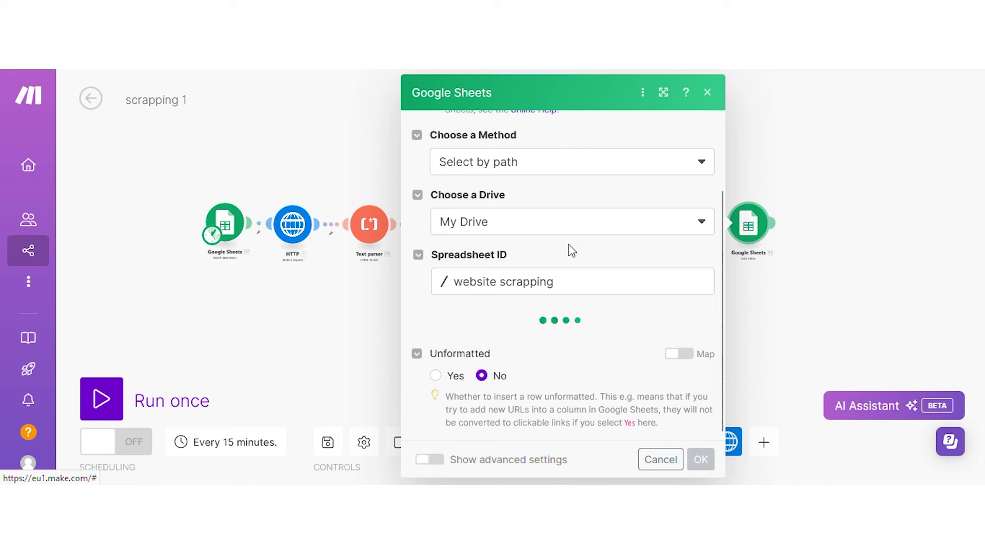
left_click(538, 341)
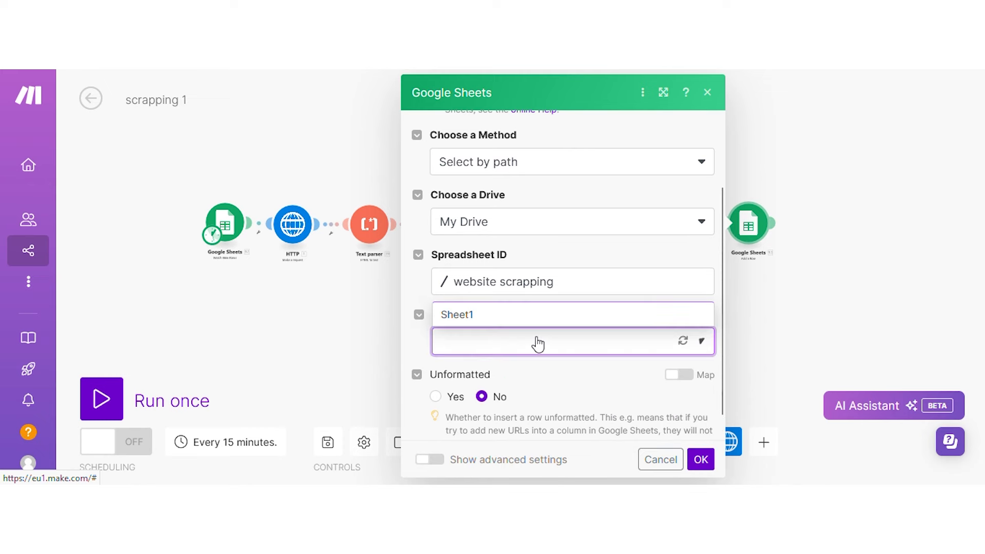
left_click(531, 315)
scroll(533, 318, "down", 2)
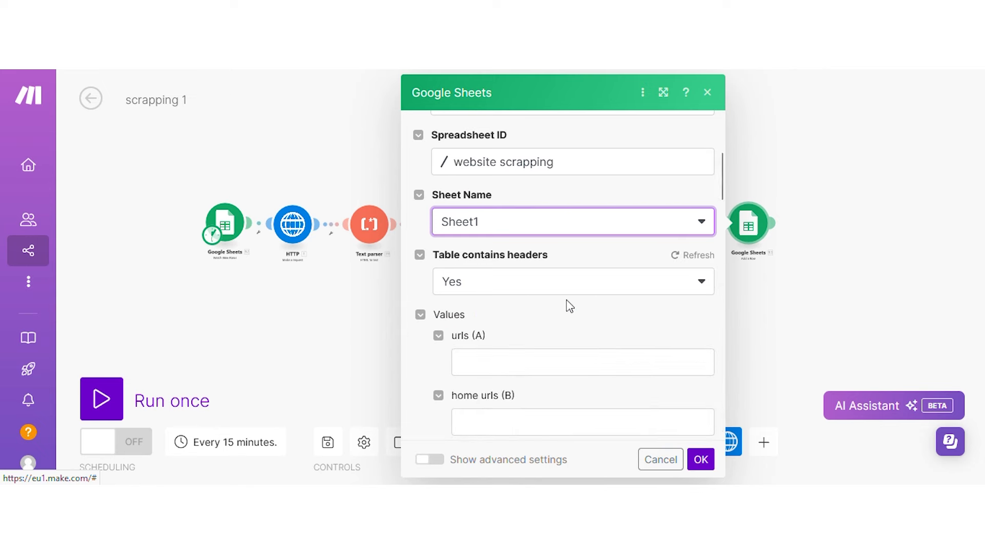
scroll(546, 352, "down", 2)
Map 63. Fallback Match to home urls and 90. $1 to rent, then save and auto-align.
left_click(563, 278)
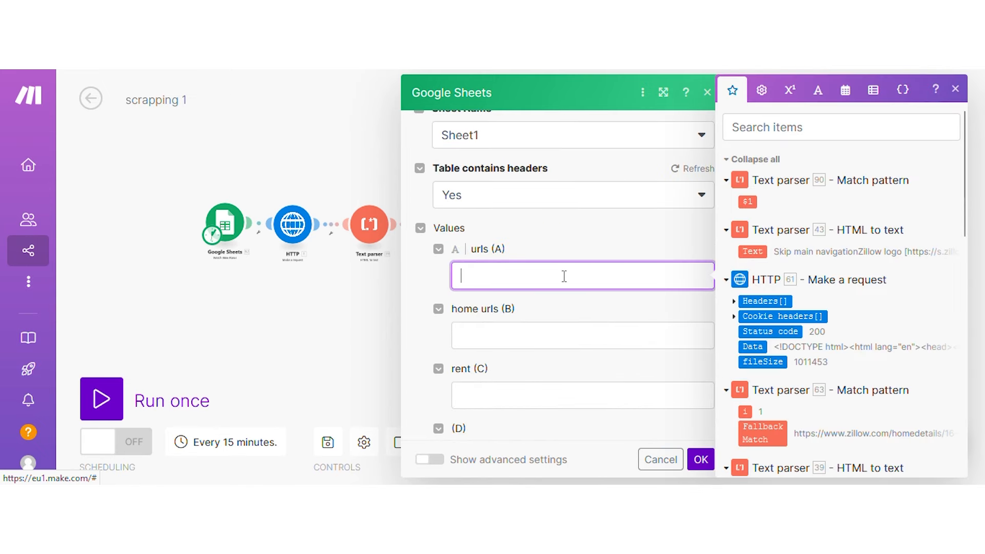
left_click(551, 330)
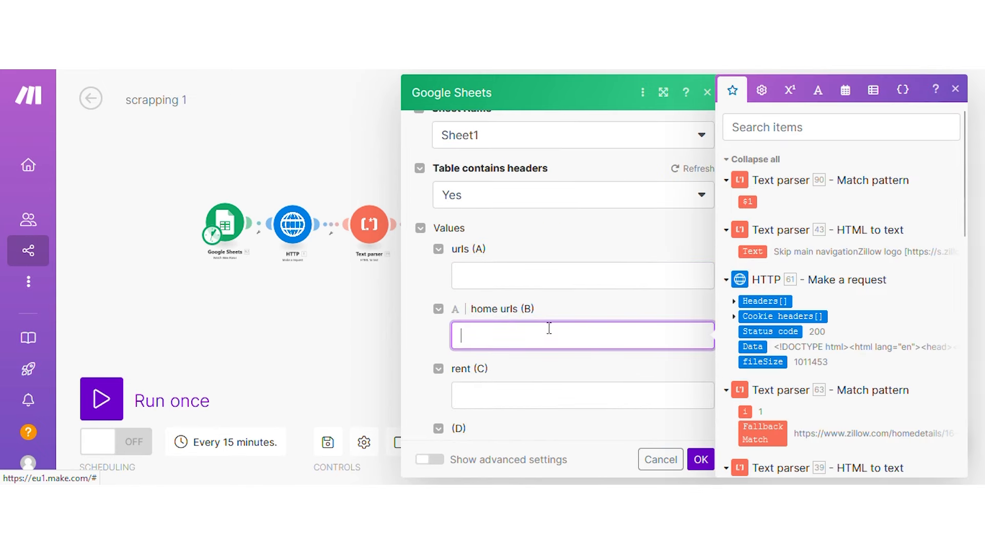
left_click(756, 435)
left_click(606, 404)
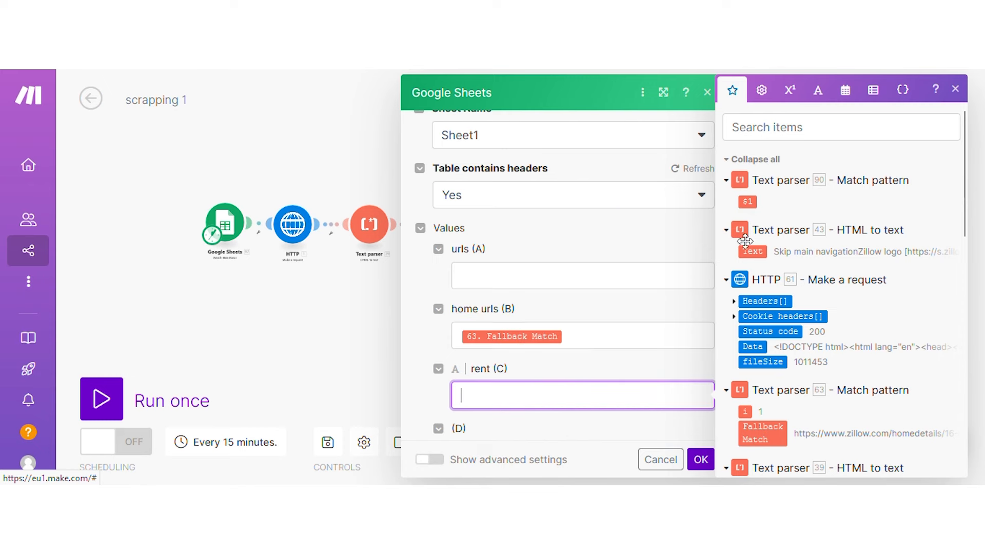
left_click(747, 201)
scroll(654, 319, "down", 3)
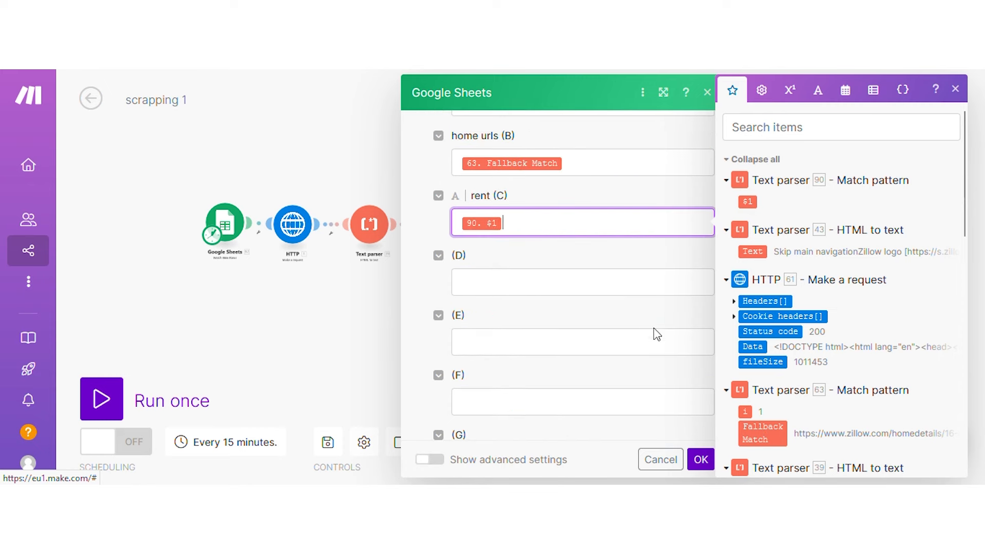
left_click(700, 459)
left_click(327, 444)
left_click(443, 439)
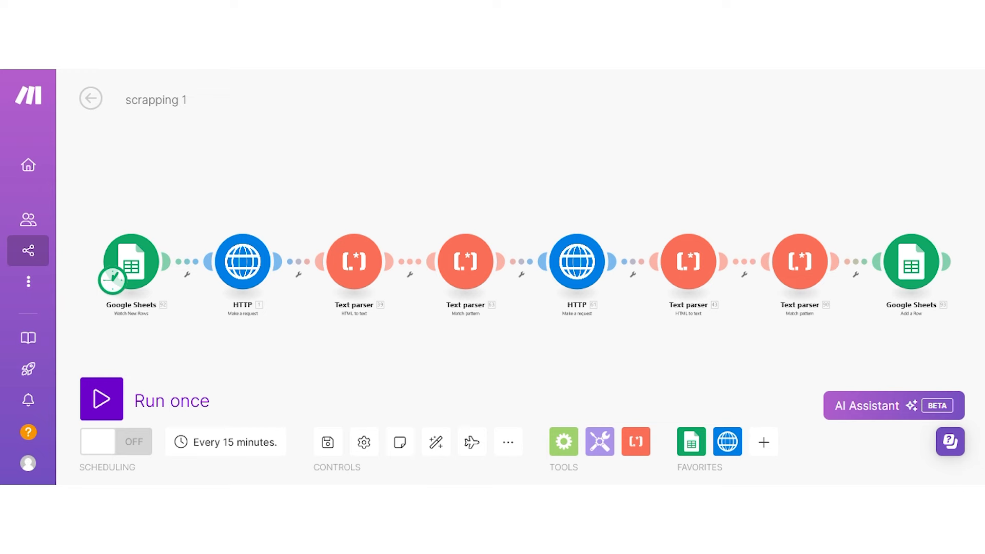
Run the scrapping 1 scenario a single time to scrape Zillow listings into the sheet.
left_click(100, 403)
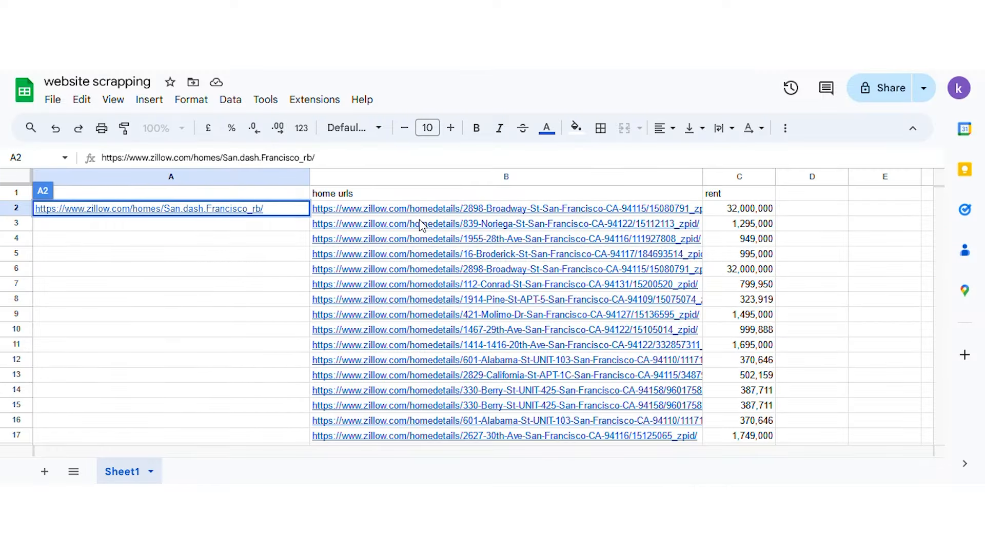
Scroll through the website scrapping sheet to inspect the scraped Zillow URLs and rents.
mouse_move(423, 225)
scroll(822, 185, "down", 2)
scroll(810, 195, "up", 2)
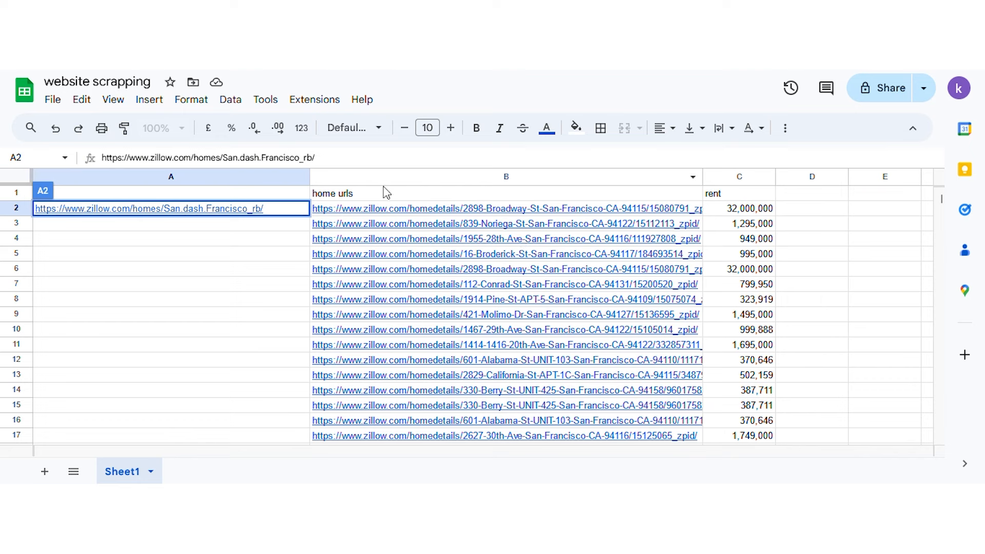